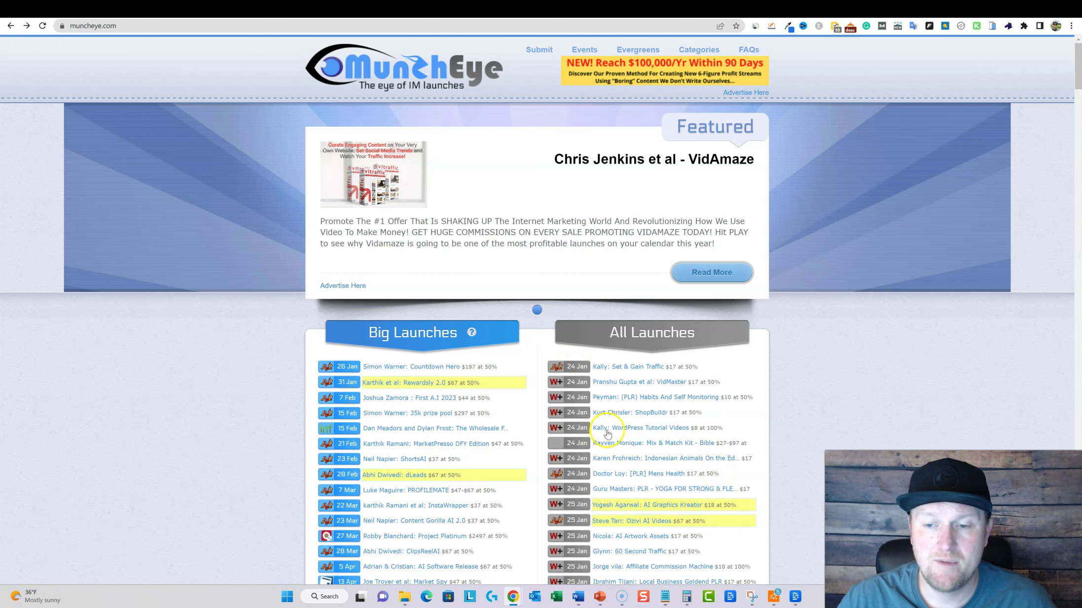
- Open the AI Graphics Kreator launch listing dated 25 Jan and go to its JV page
{"action": "scroll", "coordinate": [695, 455], "scroll_direction": "down", "scroll_amount": 1}
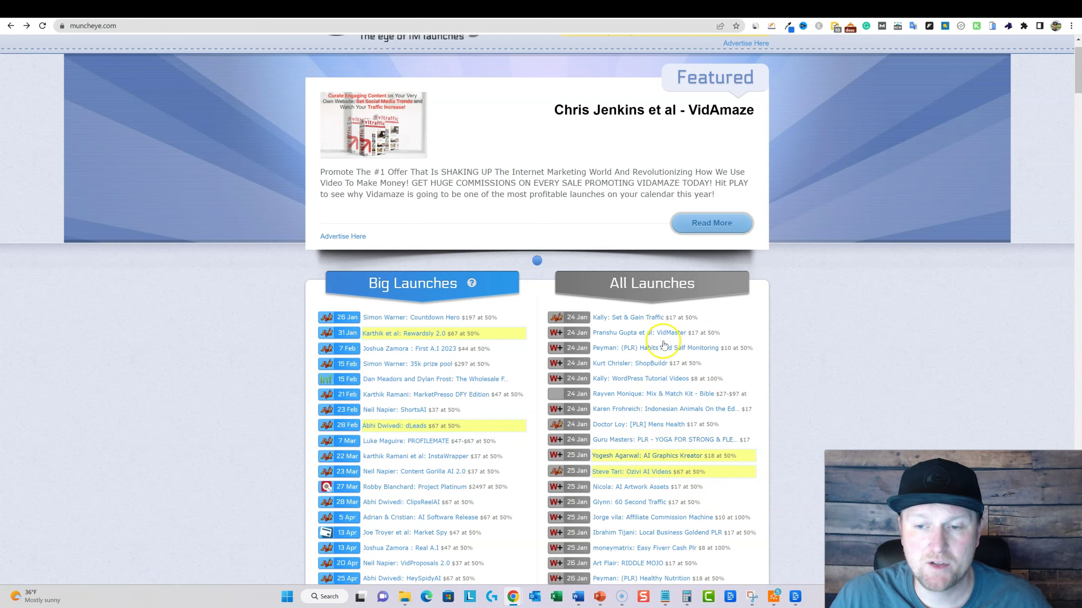
{"action": "left_click", "coordinate": [660, 459]}
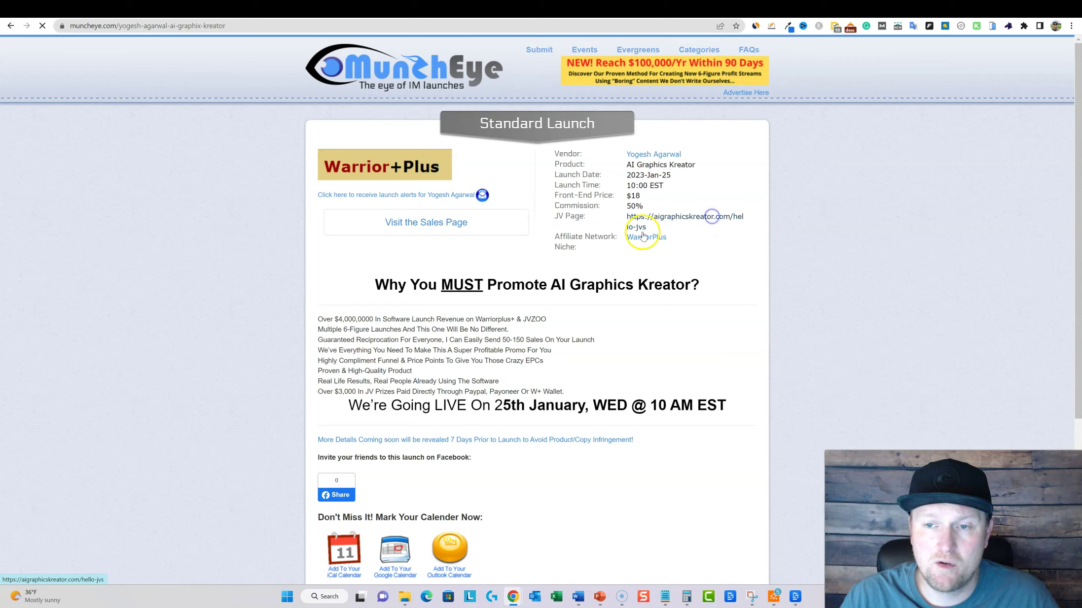
{"action": "left_click", "coordinate": [711, 220]}
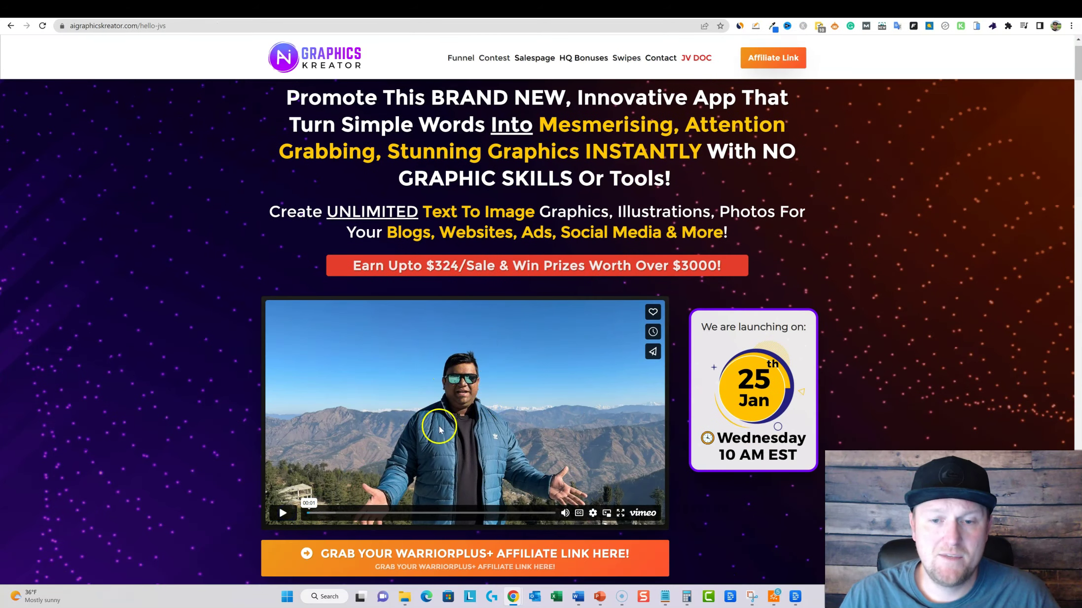
- Open the AI Graphics Kreator affiliate offer on WarriorPlus through the JV page's affiliate link
{"action": "scroll", "coordinate": [683, 266], "scroll_direction": "up", "scroll_amount": 1}
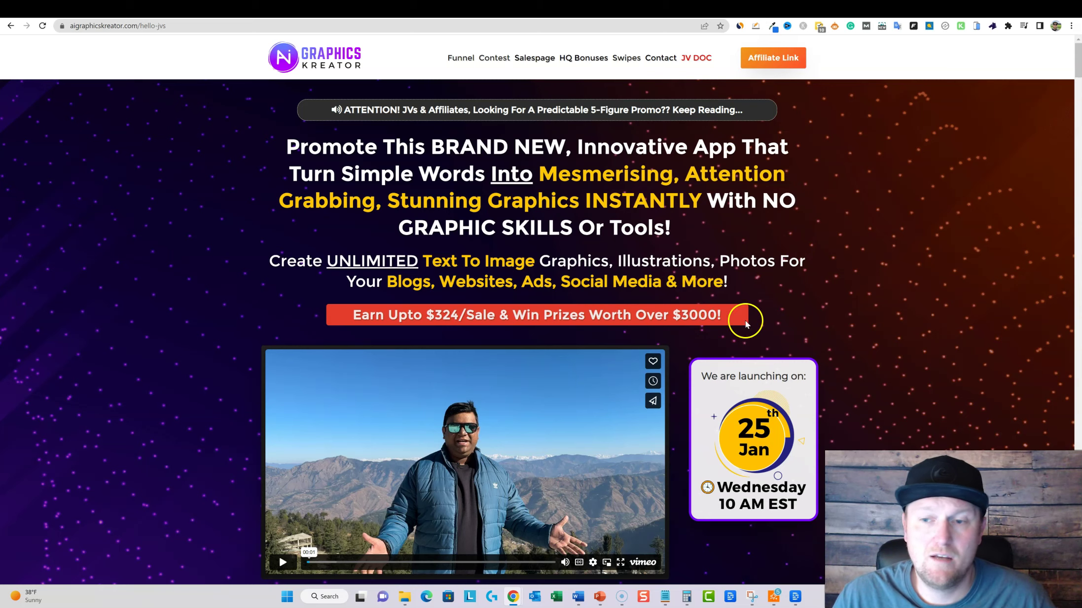
{"action": "left_click", "coordinate": [777, 58]}
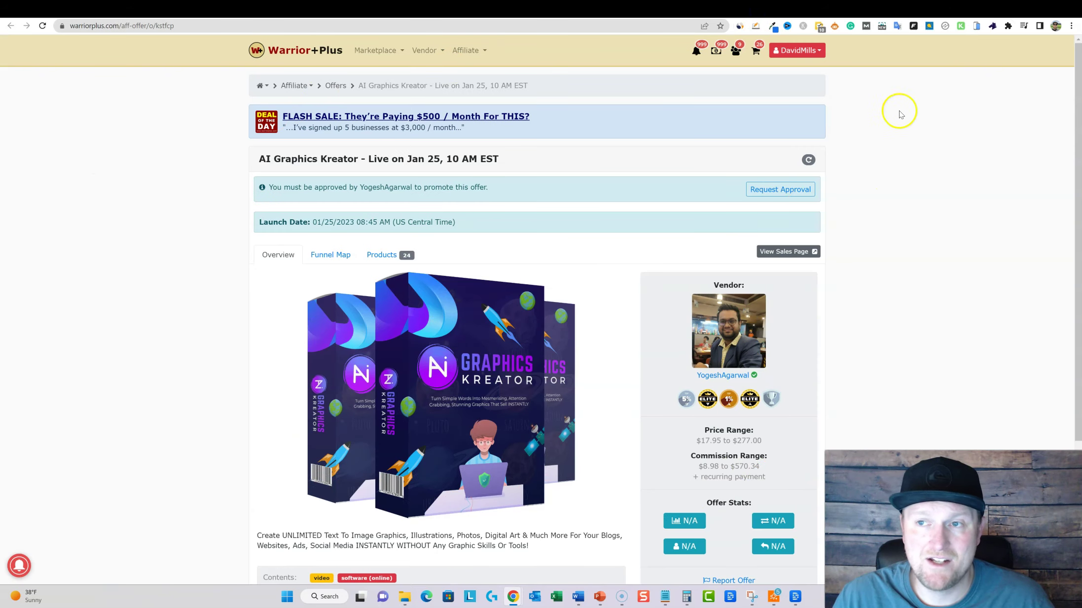
{"action": "scroll", "coordinate": [862, 385], "scroll_direction": "down", "scroll_amount": 1}
{"action": "scroll", "coordinate": [856, 387], "scroll_direction": "up", "scroll_amount": 1}
- Open the offer vendor's WarriorPlus profile and examine the average rating and the list of products
{"action": "mouse_move", "coordinate": [686, 403]}
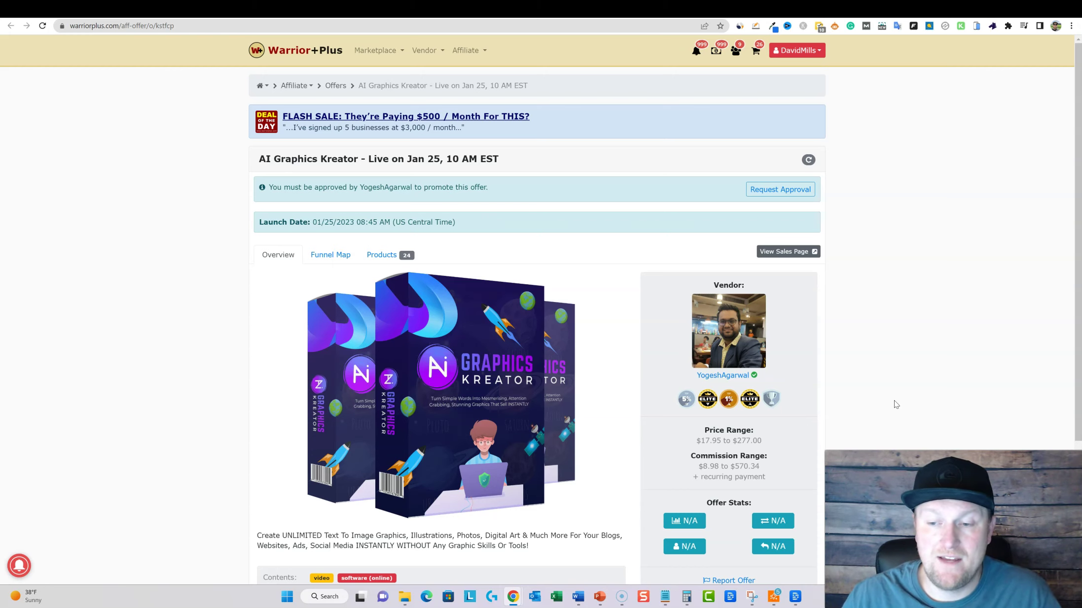
{"action": "left_click", "coordinate": [700, 411]}
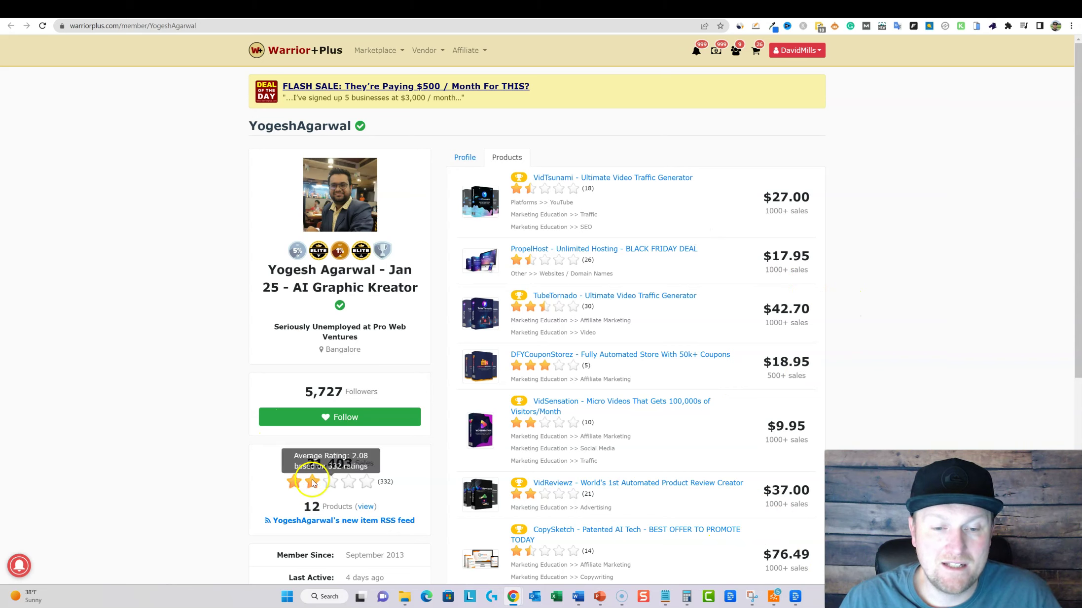
{"action": "mouse_move", "coordinate": [314, 482]}
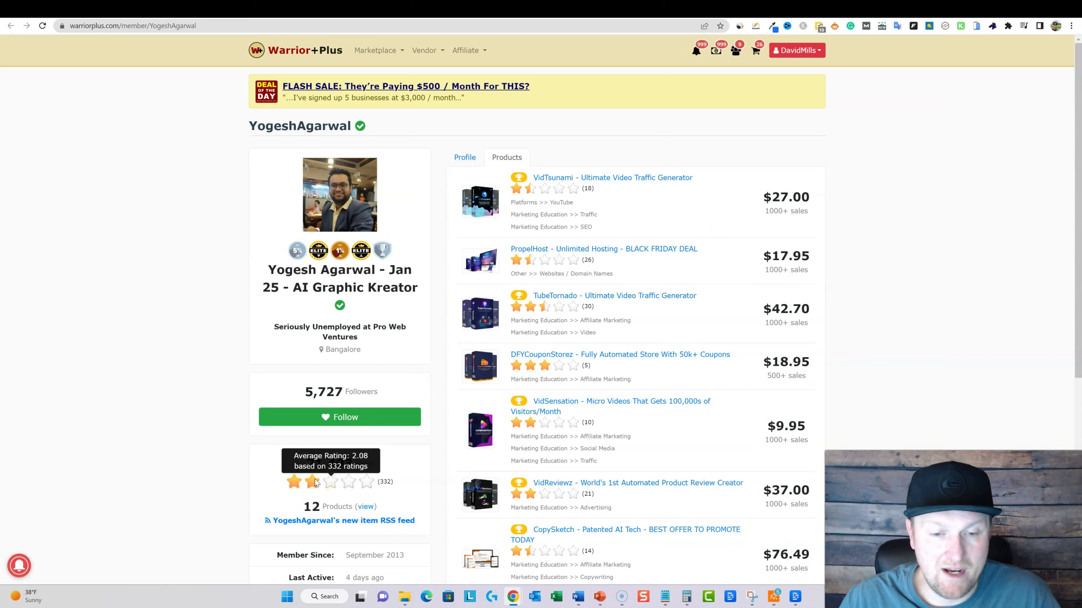
{"action": "scroll", "coordinate": [232, 355], "scroll_direction": "down", "scroll_amount": 5}
{"action": "scroll", "coordinate": [251, 335], "scroll_direction": "up", "scroll_amount": 4}
{"action": "scroll", "coordinate": [260, 329], "scroll_direction": "up", "scroll_amount": 1}
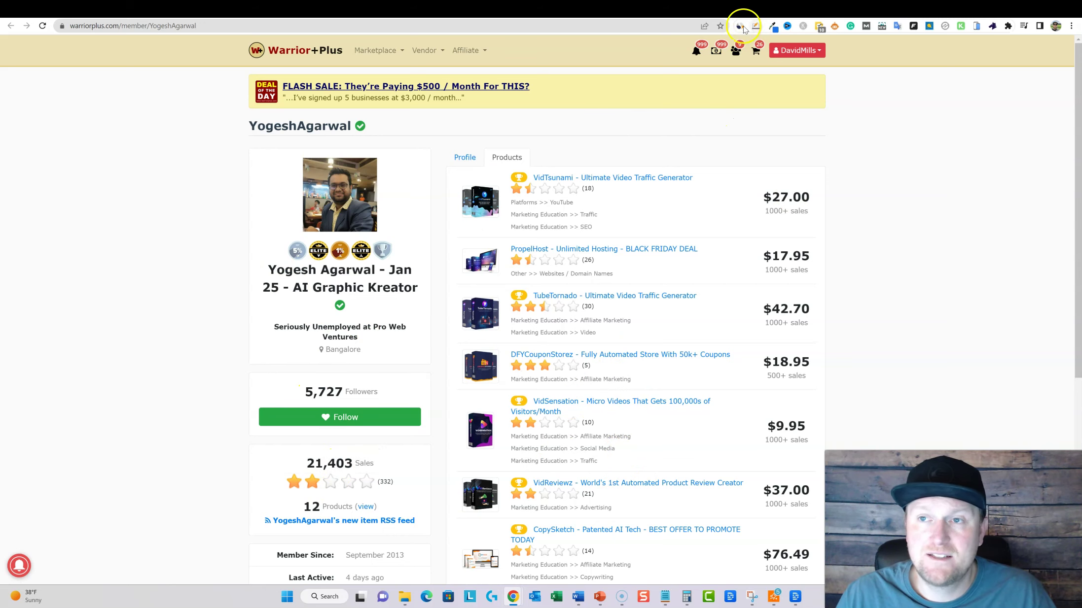
- Return to the AI Graphics Kreator JV page and read through it down to the sales funnel section
{"action": "left_click", "coordinate": [726, 10]}
{"action": "scroll", "coordinate": [797, 394], "scroll_direction": "down", "scroll_amount": 1}
{"action": "scroll", "coordinate": [796, 395], "scroll_direction": "up", "scroll_amount": 1}
{"action": "left_click", "coordinate": [819, 50]}
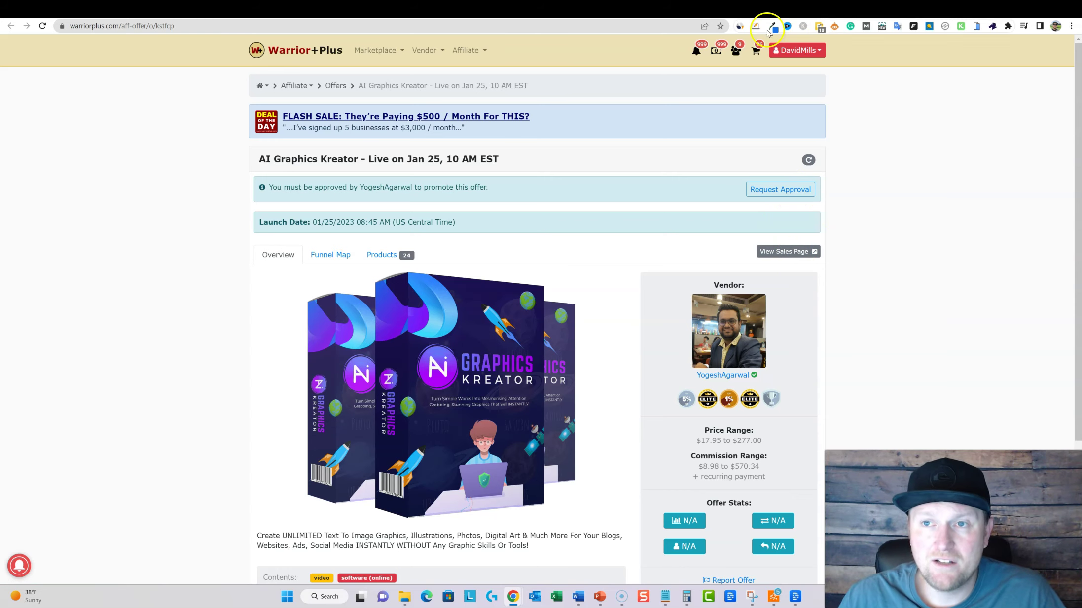
{"action": "left_click", "coordinate": [672, 10]}
{"action": "scroll", "coordinate": [777, 325], "scroll_direction": "down", "scroll_amount": 10}
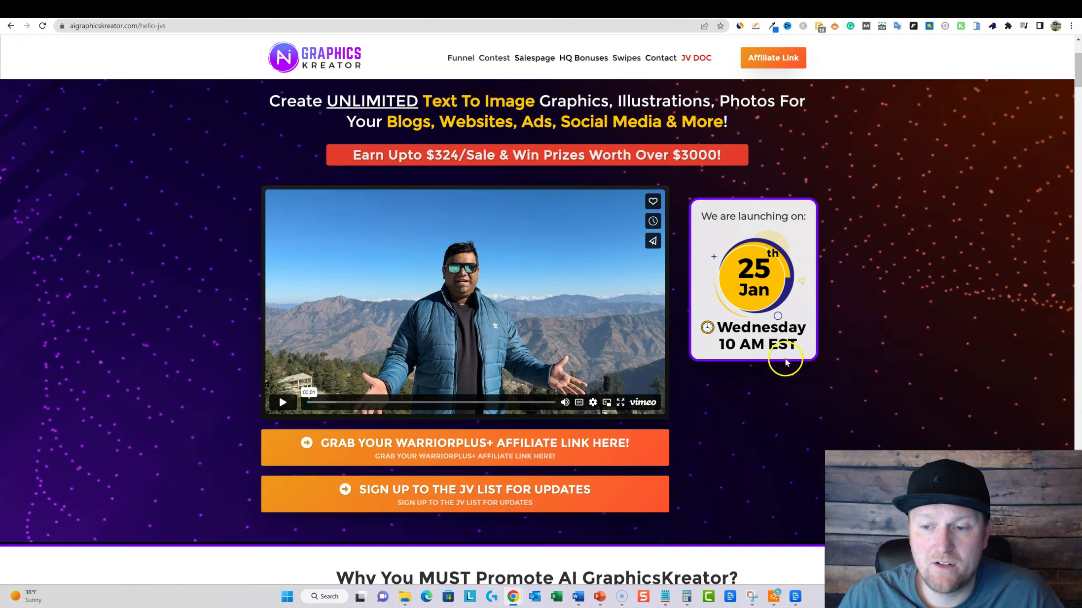
{"action": "scroll", "coordinate": [785, 363], "scroll_direction": "down", "scroll_amount": 6}
{"action": "scroll", "coordinate": [778, 355], "scroll_direction": "up", "scroll_amount": 16}
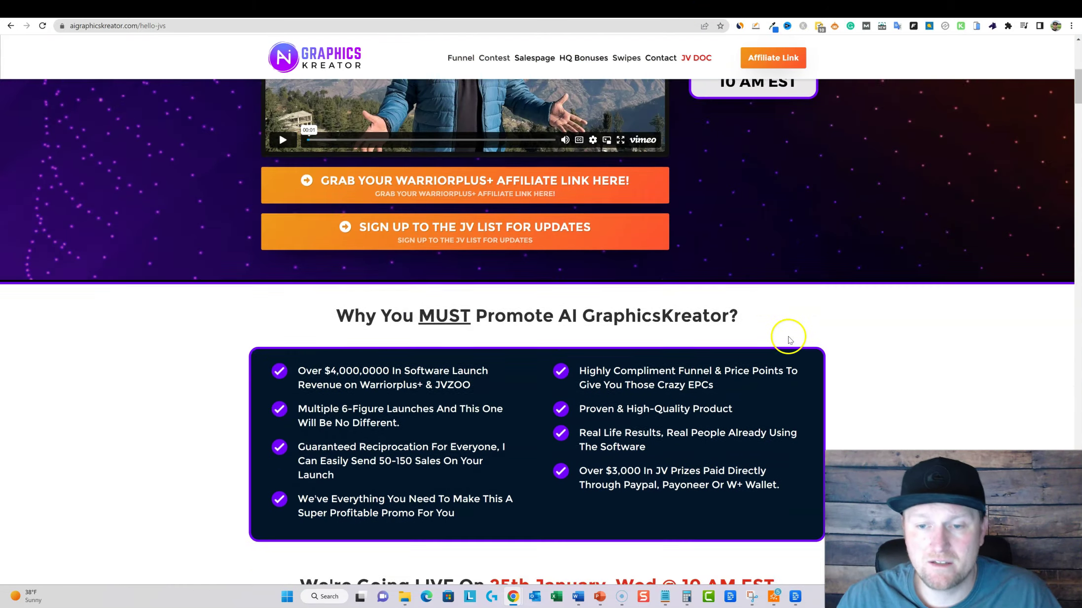
{"action": "scroll", "coordinate": [788, 337], "scroll_direction": "down", "scroll_amount": 15}
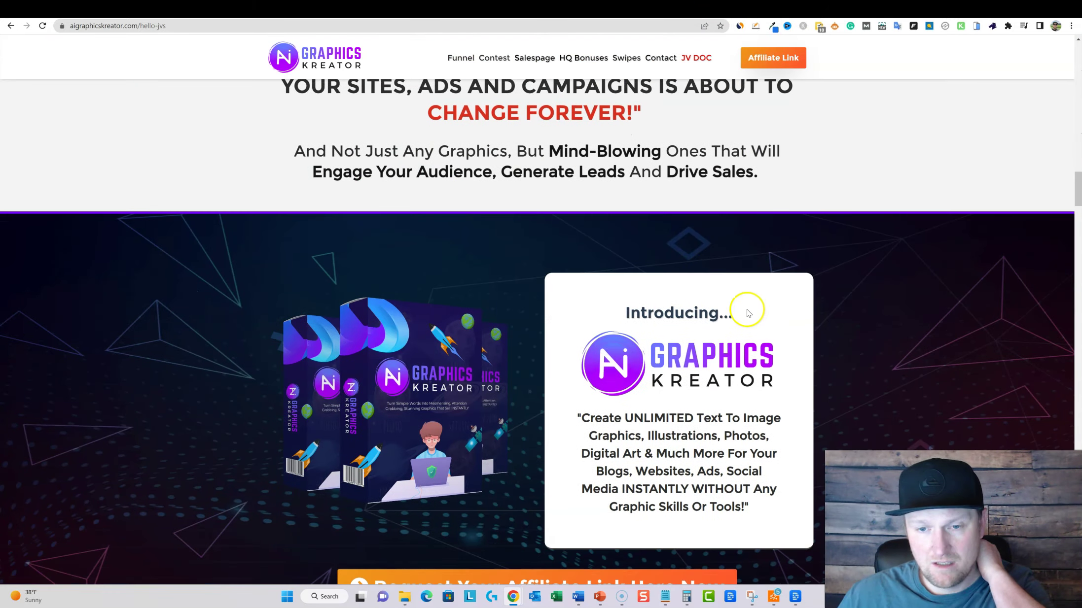
{"action": "scroll", "coordinate": [717, 272], "scroll_direction": "down", "scroll_amount": 15}
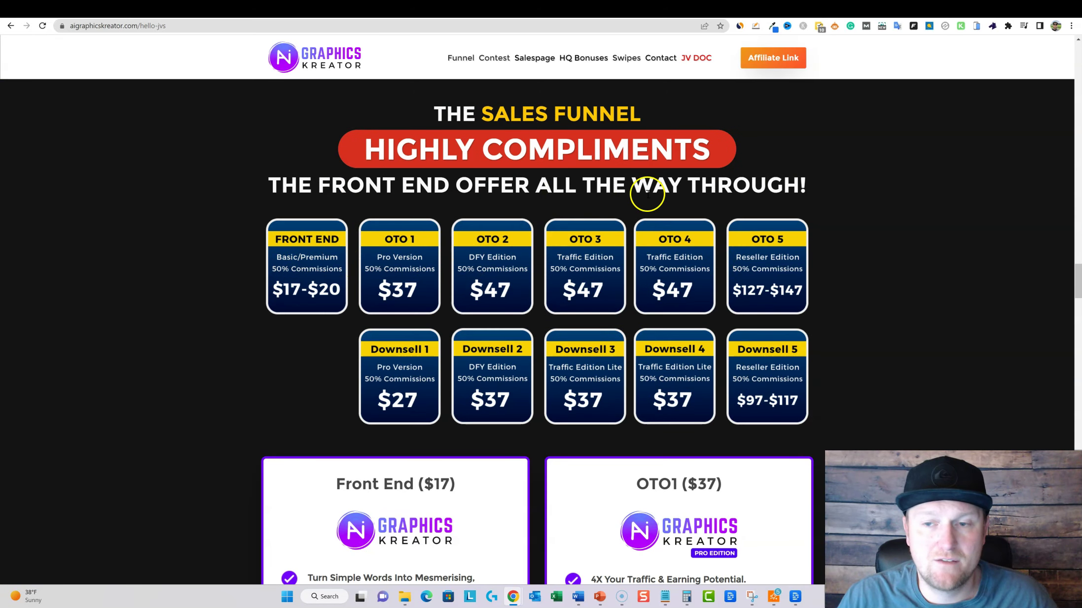
- Examine the sales funnel's prices, commissions and downsells along with the front end and OTO1 feature lists
{"action": "scroll", "coordinate": [611, 276], "scroll_direction": "down", "scroll_amount": 1}
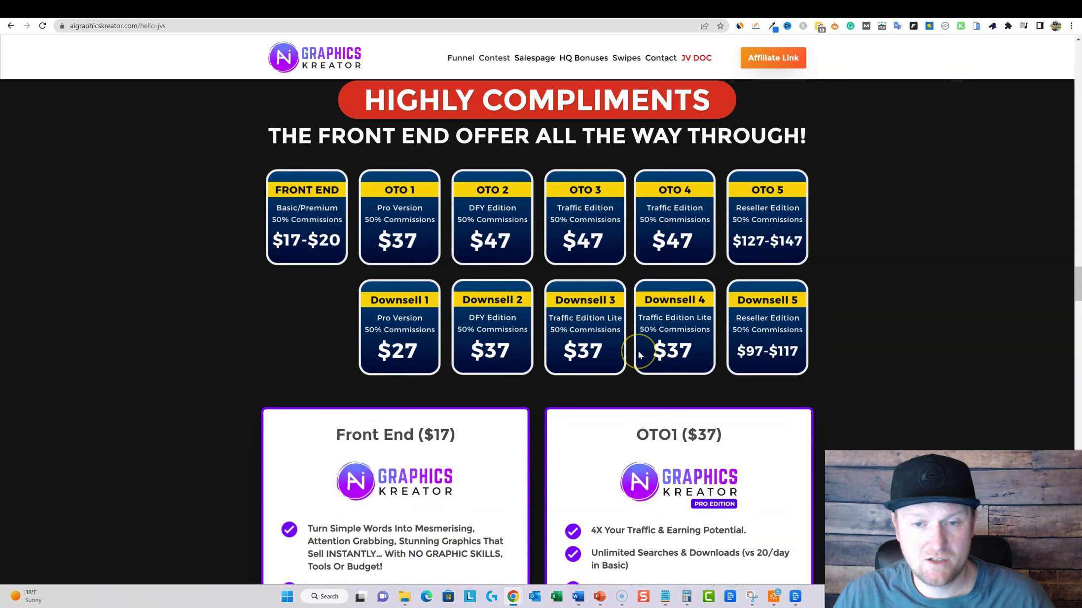
{"action": "scroll", "coordinate": [639, 355], "scroll_direction": "down", "scroll_amount": 5}
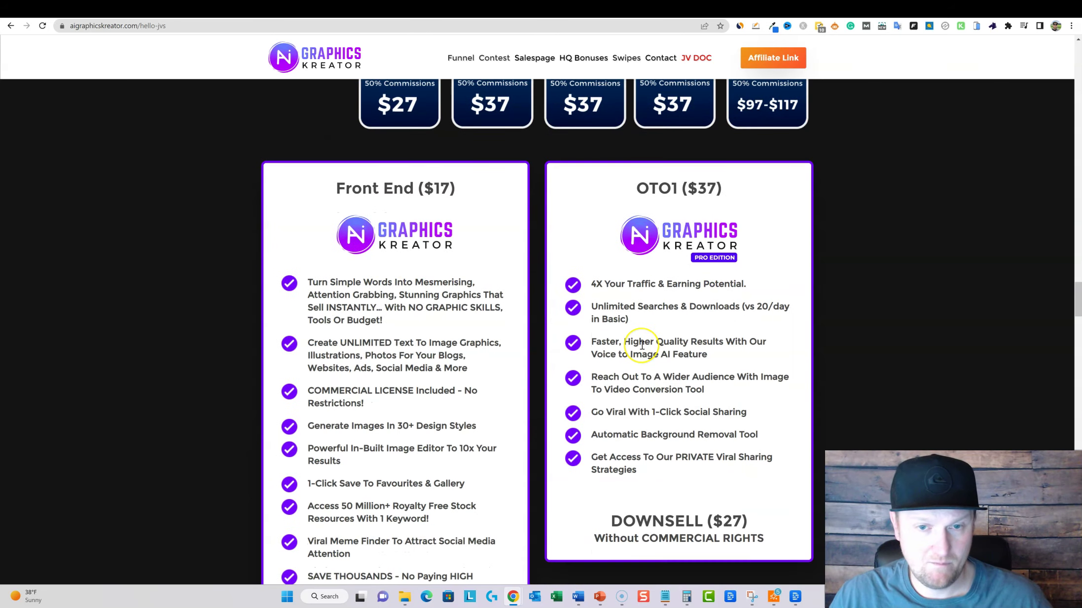
{"action": "scroll", "coordinate": [642, 345], "scroll_direction": "down", "scroll_amount": 1}
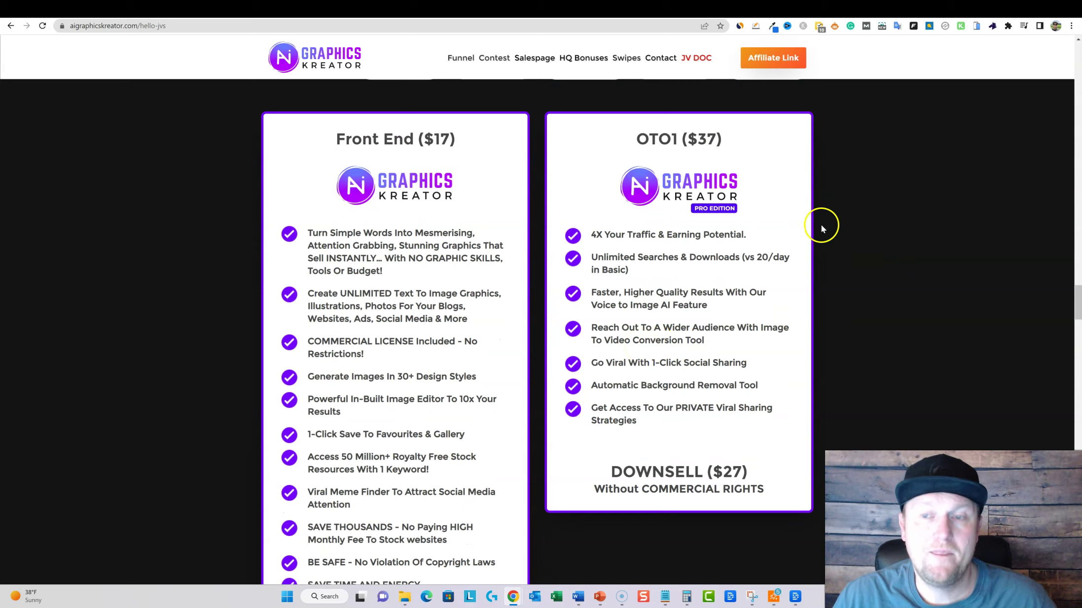
{"action": "scroll", "coordinate": [809, 194], "scroll_direction": "up", "scroll_amount": 7}
{"action": "scroll", "coordinate": [798, 271], "scroll_direction": "up", "scroll_amount": 1}
{"action": "scroll", "coordinate": [797, 272], "scroll_direction": "down", "scroll_amount": 1}
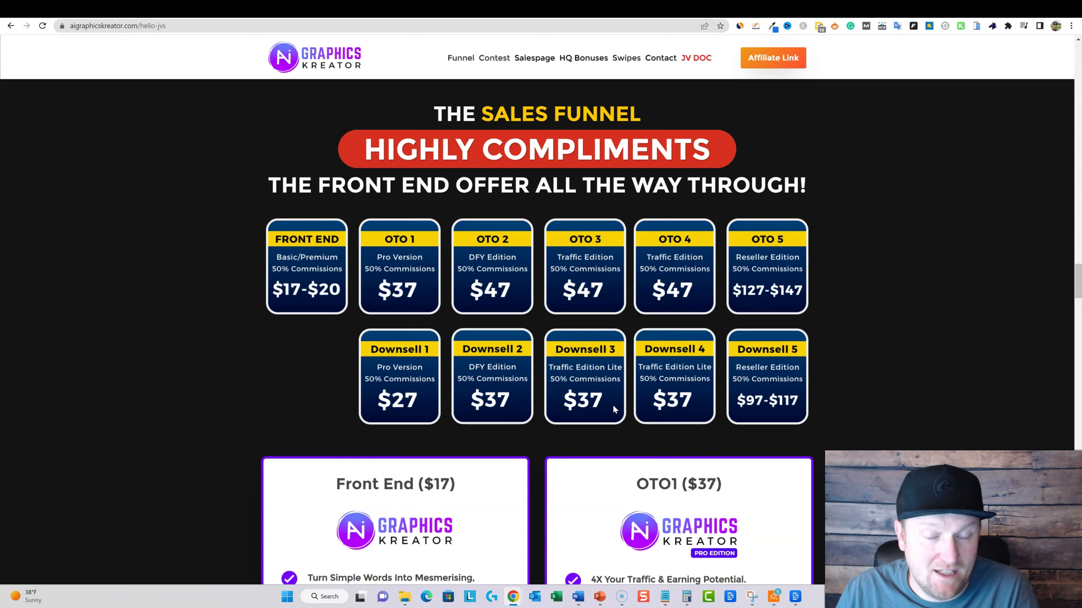
{"action": "scroll", "coordinate": [613, 405], "scroll_direction": "down", "scroll_amount": 5}
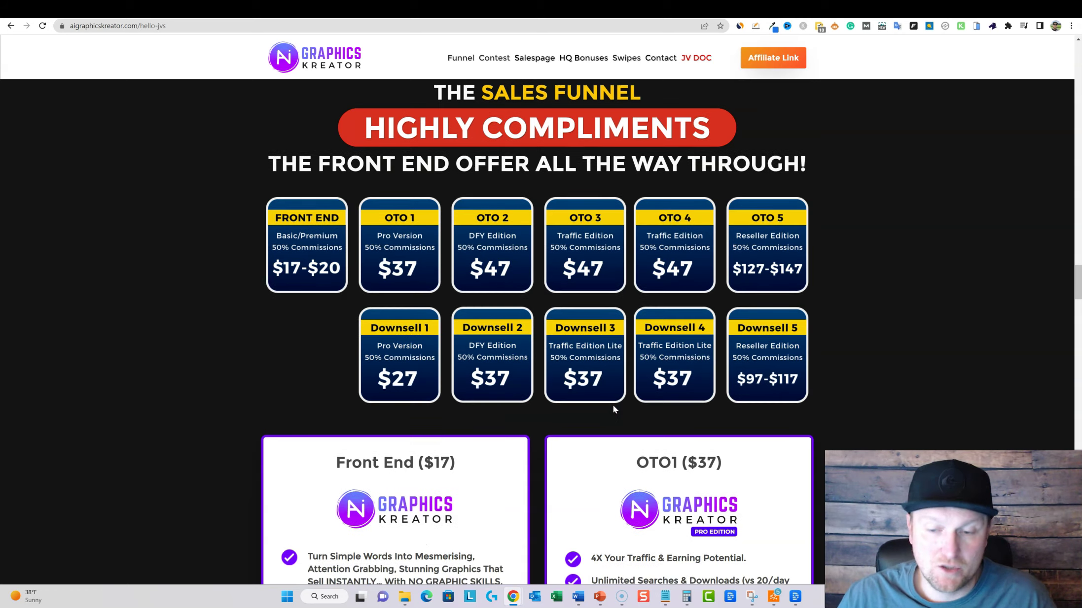
{"action": "scroll", "coordinate": [701, 364], "scroll_direction": "up", "scroll_amount": 3}
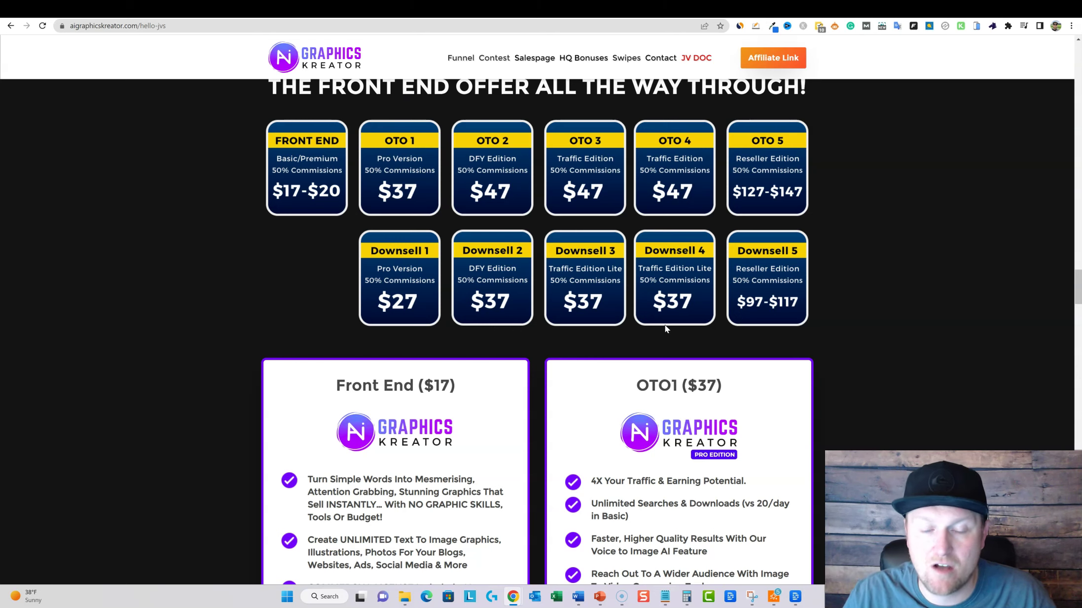
{"action": "scroll", "coordinate": [666, 327], "scroll_direction": "down", "scroll_amount": 4}
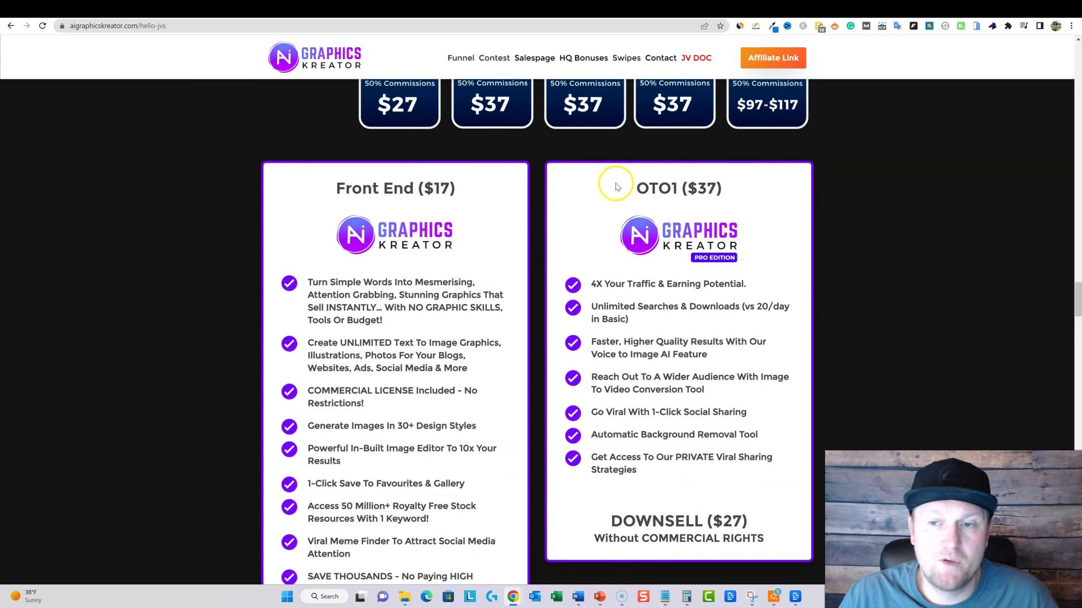
- Review the remaining upsell editions and the prizes of the Phase 1 and Phase 2 affiliate contests
{"action": "scroll", "coordinate": [610, 307], "scroll_direction": "down", "scroll_amount": 20}
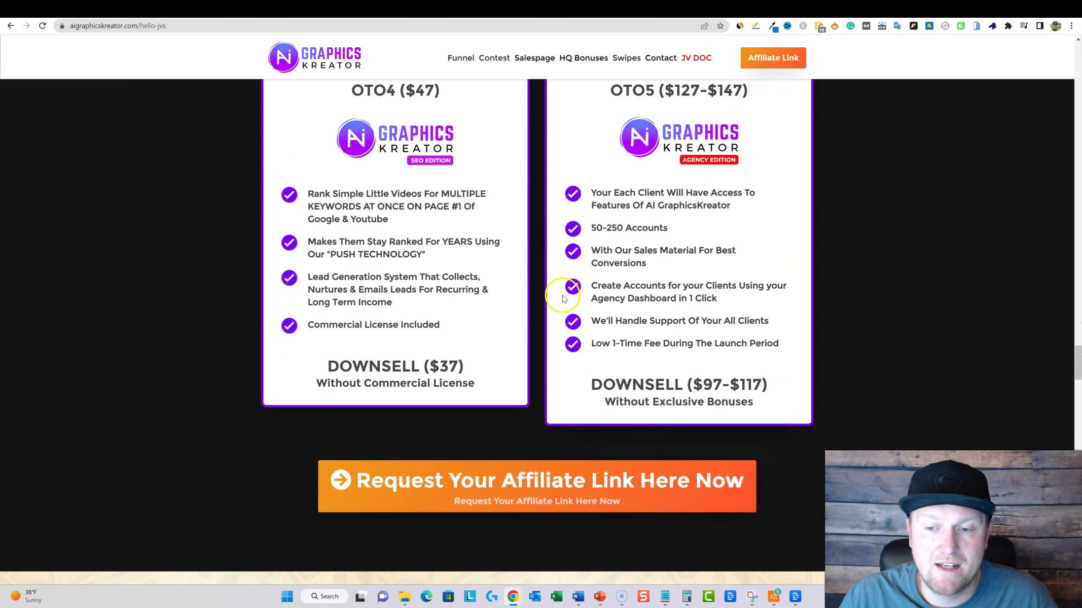
{"action": "scroll", "coordinate": [565, 294], "scroll_direction": "down", "scroll_amount": 2}
{"action": "scroll", "coordinate": [538, 288], "scroll_direction": "up", "scroll_amount": 7}
{"action": "scroll", "coordinate": [542, 276], "scroll_direction": "down", "scroll_amount": 2}
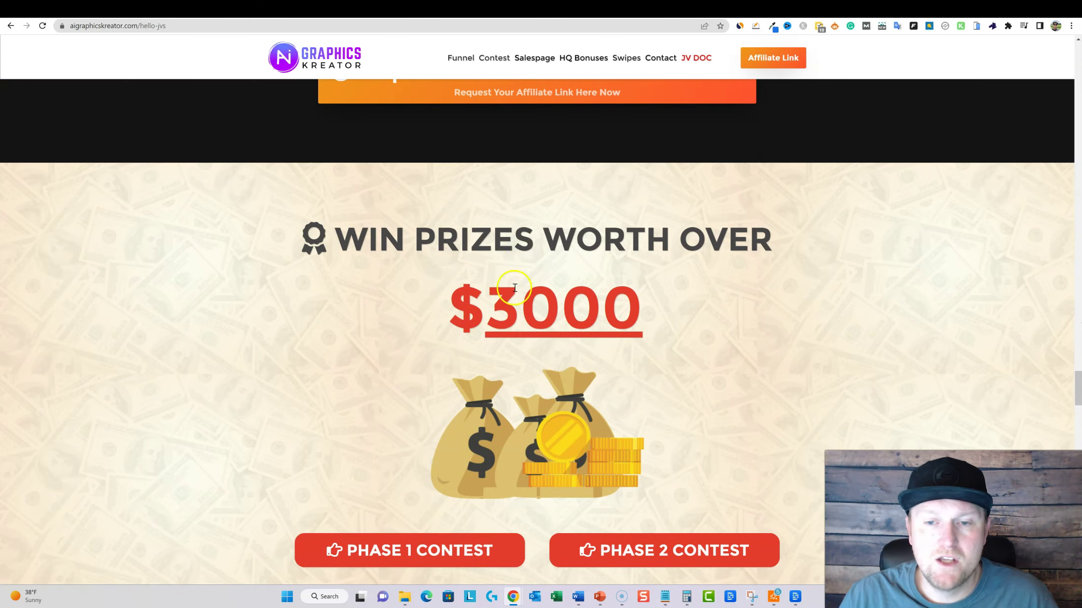
{"action": "scroll", "coordinate": [690, 254], "scroll_direction": "down", "scroll_amount": 3}
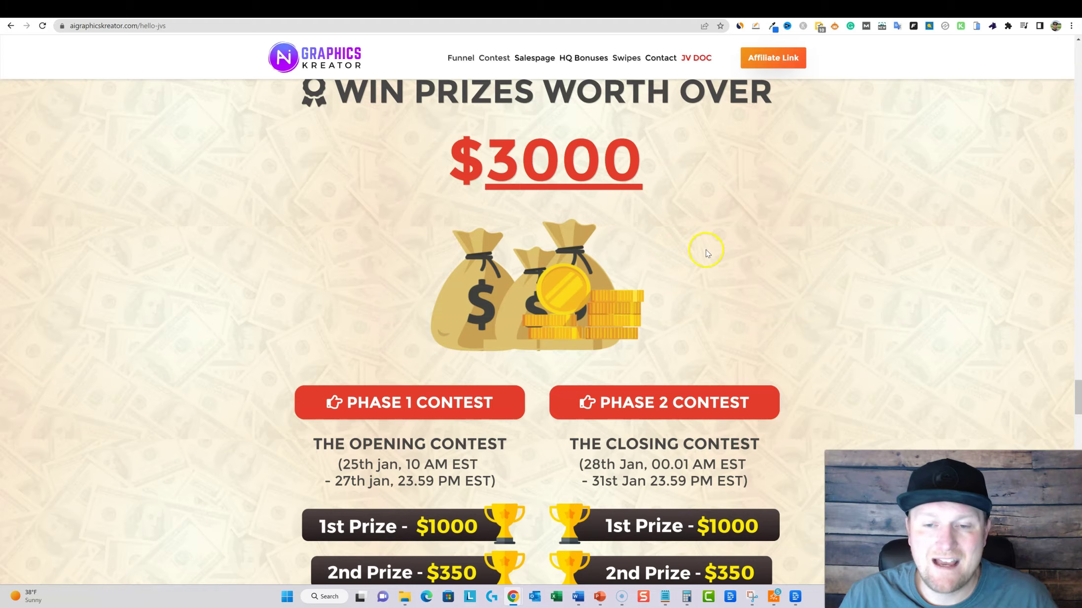
{"action": "scroll", "coordinate": [713, 239], "scroll_direction": "up", "scroll_amount": 2}
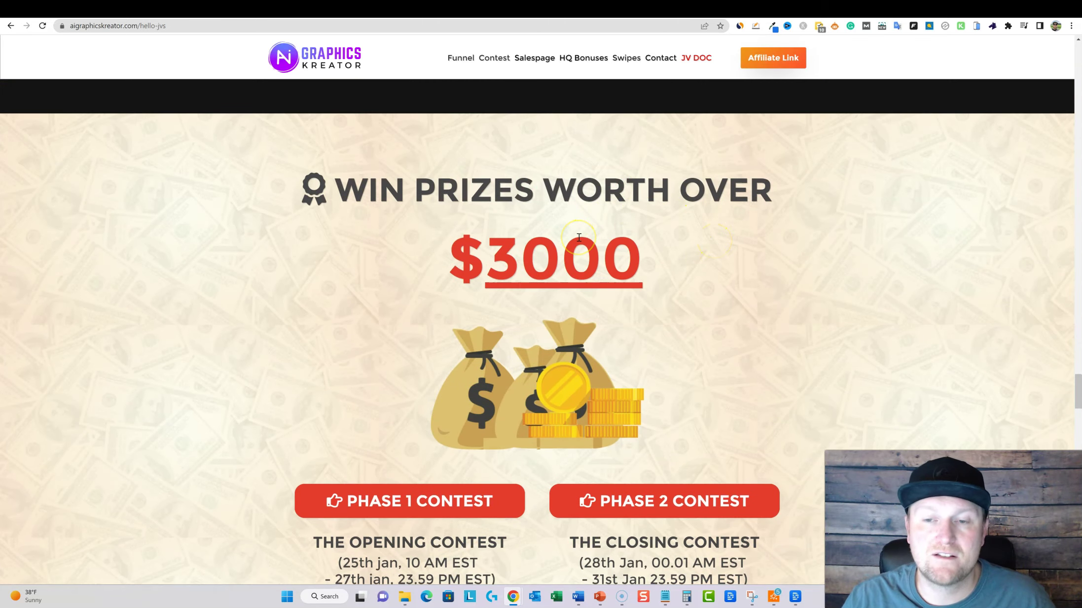
{"action": "scroll", "coordinate": [579, 238], "scroll_direction": "down", "scroll_amount": 6}
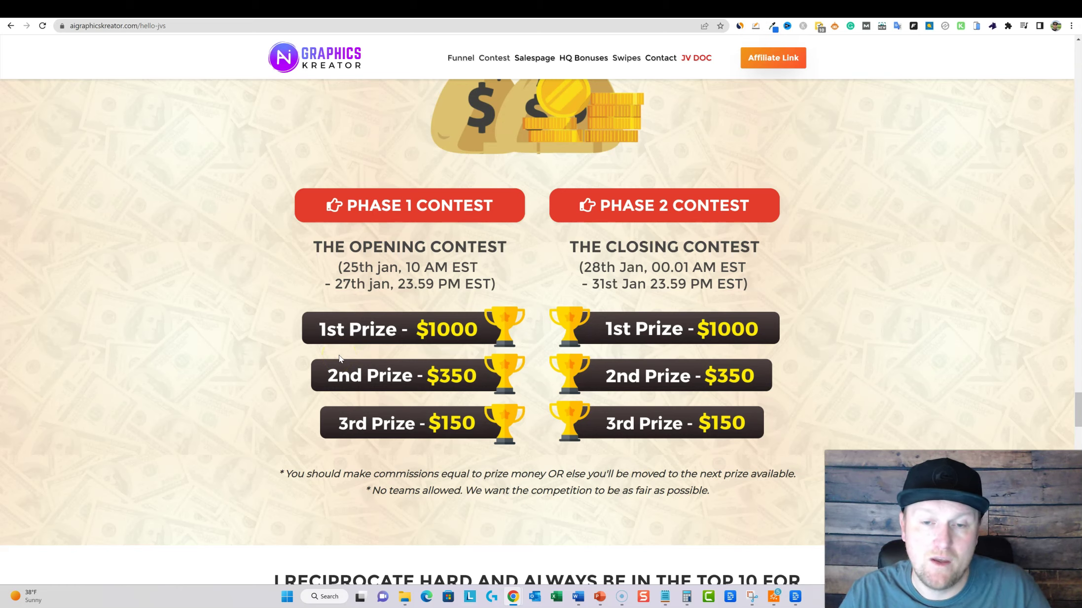
{"action": "scroll", "coordinate": [665, 379], "scroll_direction": "down", "scroll_amount": 5}
{"action": "scroll", "coordinate": [666, 379], "scroll_direction": "up", "scroll_amount": 5}
{"action": "scroll", "coordinate": [665, 379], "scroll_direction": "up", "scroll_amount": 1}
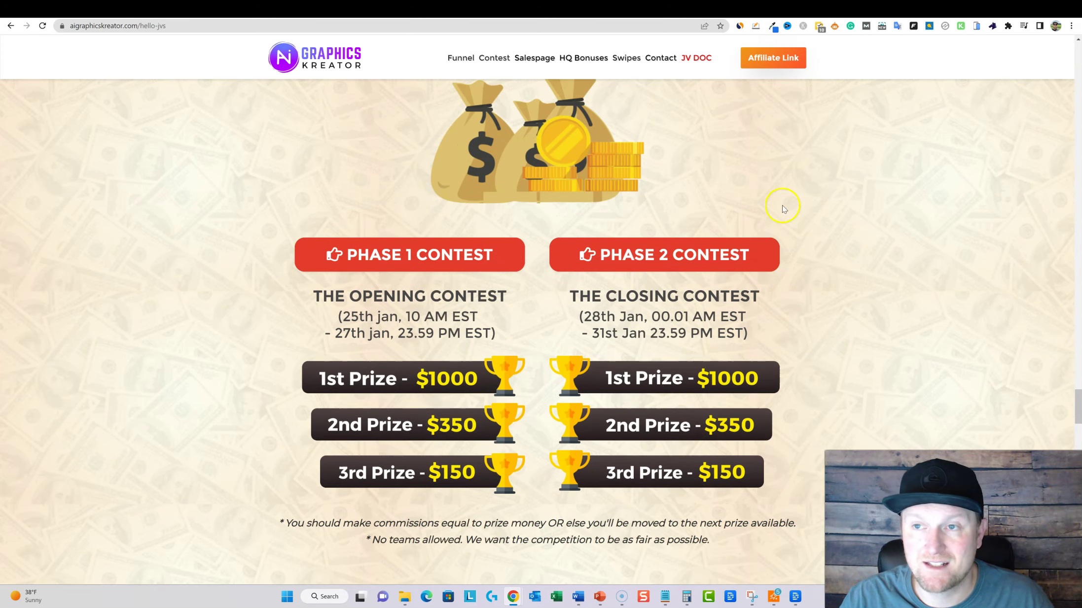
- Go back to the WarriorPlus offer and open the AI Graphics Kreator sales page, checking its web address
{"action": "left_click", "coordinate": [737, 9]}
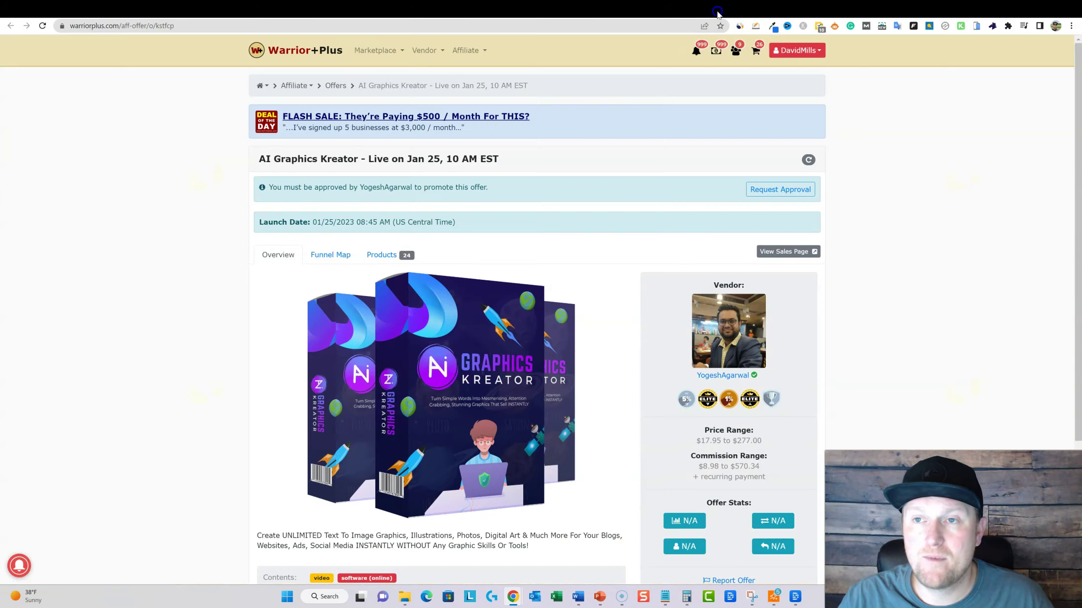
{"action": "left_click", "coordinate": [761, 10]}
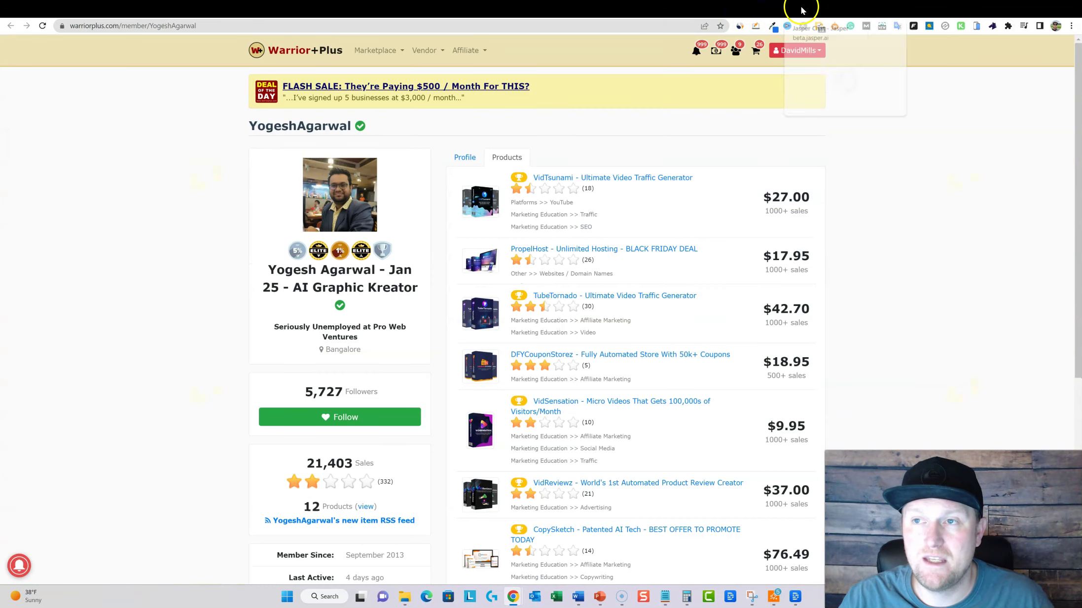
{"action": "left_click", "coordinate": [737, 9]}
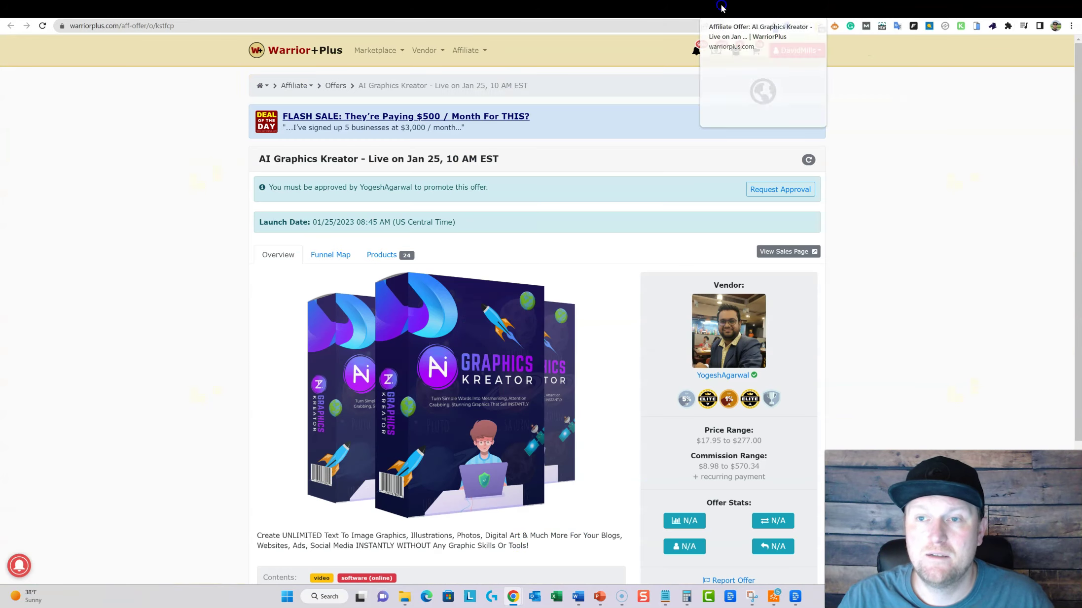
{"action": "left_click", "coordinate": [787, 255]}
{"action": "left_click", "coordinate": [839, 9]}
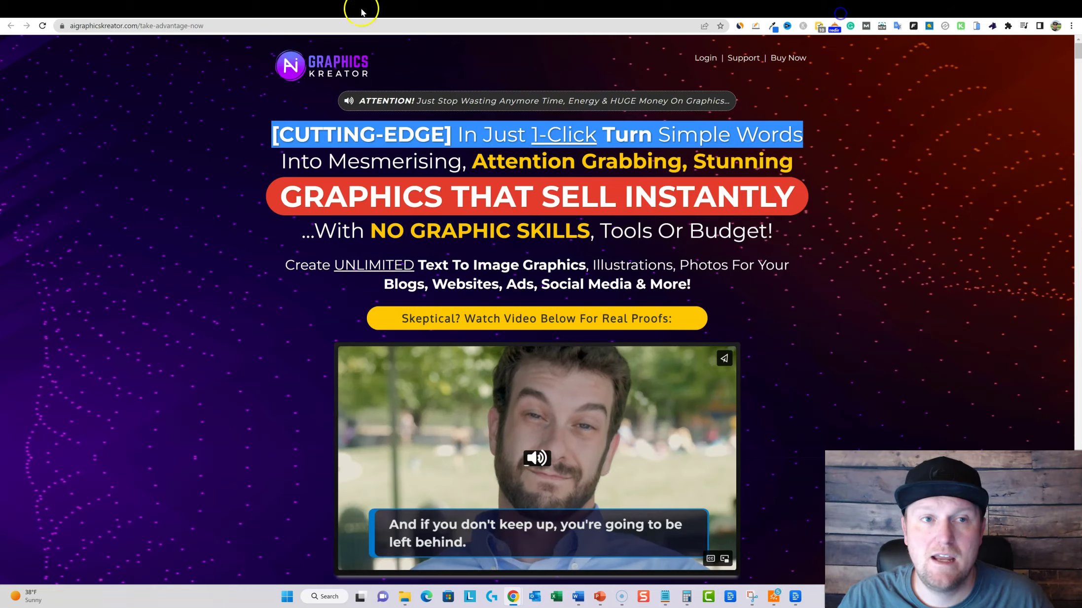
{"action": "left_click", "coordinate": [103, 25]}
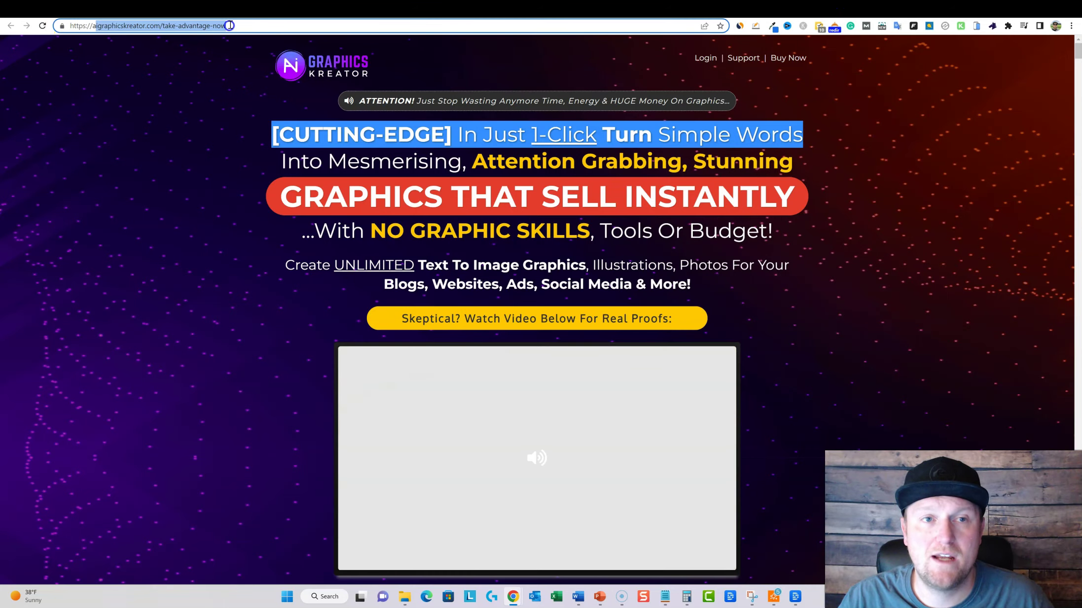
{"action": "left_click", "coordinate": [185, 113]}
- Skim the sales page's benefits and copy the page's full web address
{"action": "scroll", "coordinate": [208, 254], "scroll_direction": "down", "scroll_amount": 10}
{"action": "scroll", "coordinate": [208, 254], "scroll_direction": "up", "scroll_amount": 4}
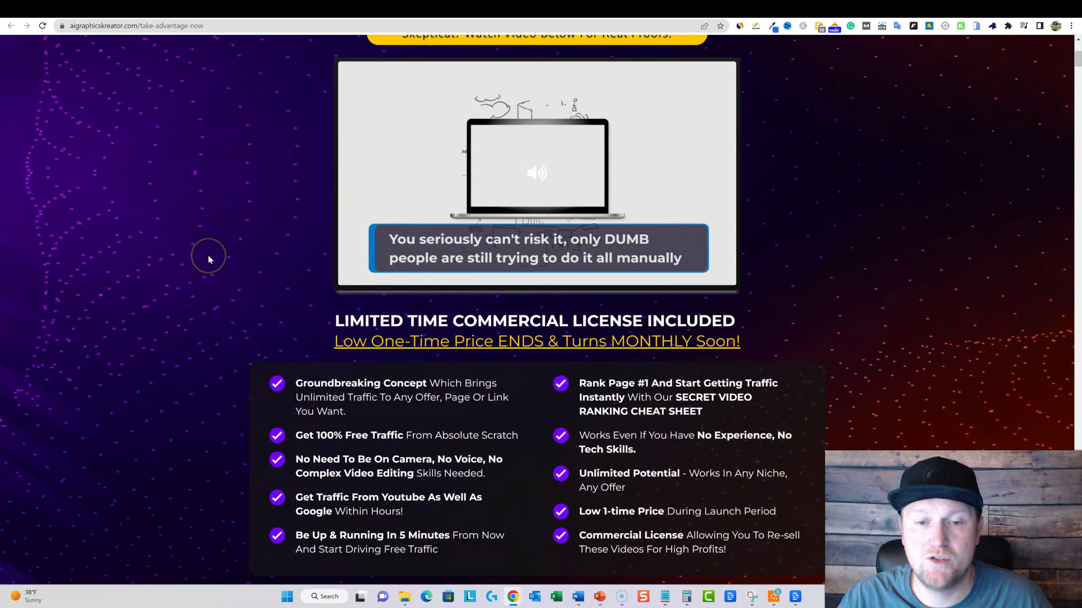
{"action": "scroll", "coordinate": [208, 254], "scroll_direction": "down", "scroll_amount": 3}
{"action": "mouse_move", "coordinate": [1076, 64]}
{"action": "left_mouse_down"}
{"action": "mouse_move", "coordinate": [1064, 244]}
{"action": "mouse_move", "coordinate": [1073, 523]}
{"action": "mouse_move", "coordinate": [1078, 47]}
{"action": "left_mouse_up"}
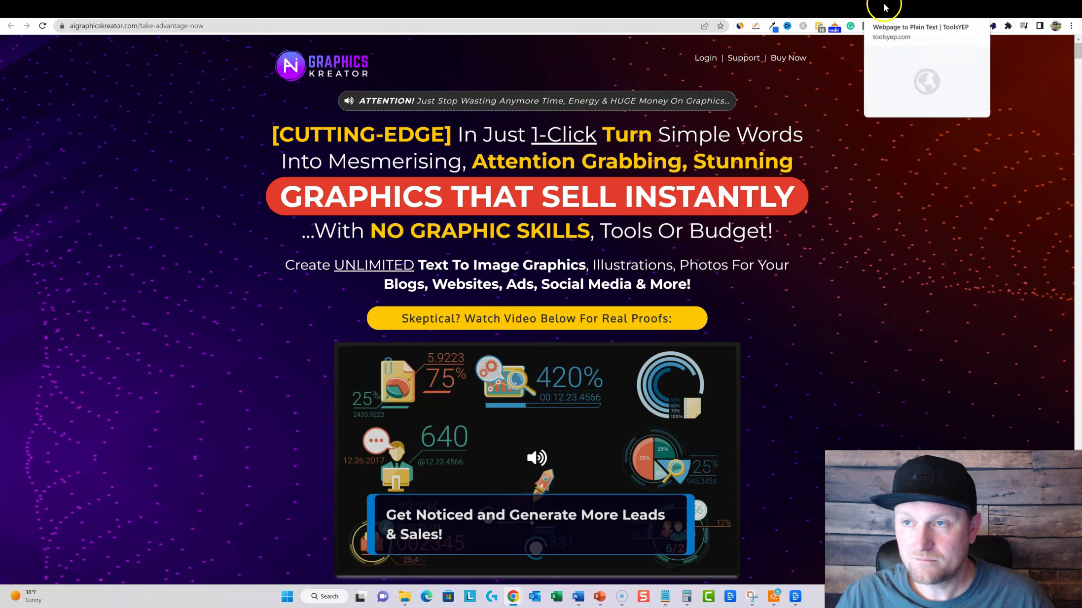
{"action": "left_click", "coordinate": [237, 26]}
{"action": "key", "text": "ctrl+c"}
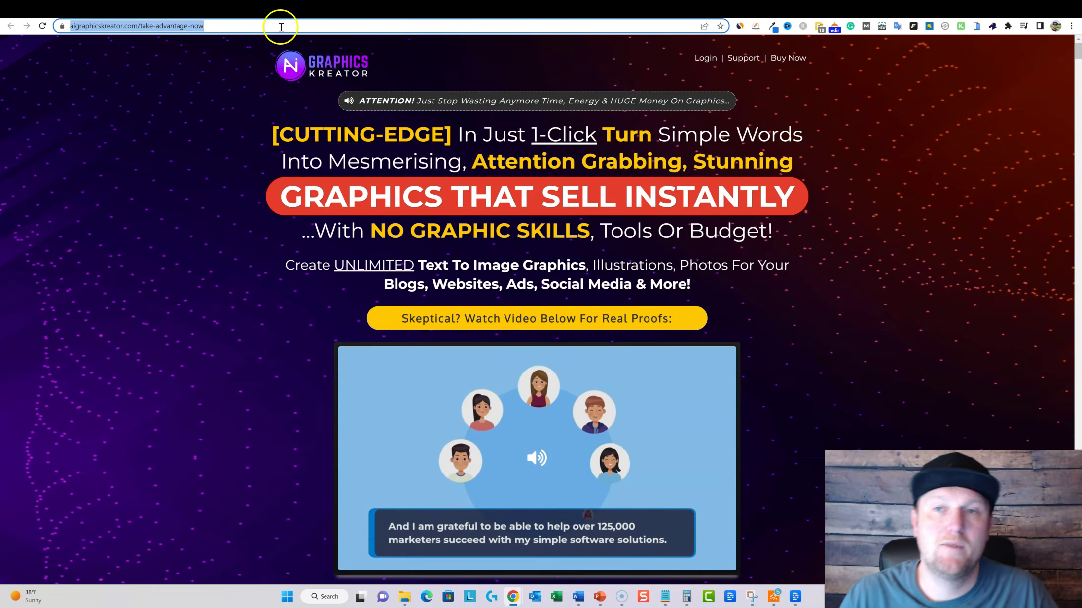
- Switch to Jasper Chat and look over the earlier AIGraphicsKreator posts and the rewrite prompt that produced them
{"action": "left_click", "coordinate": [814, 7]}
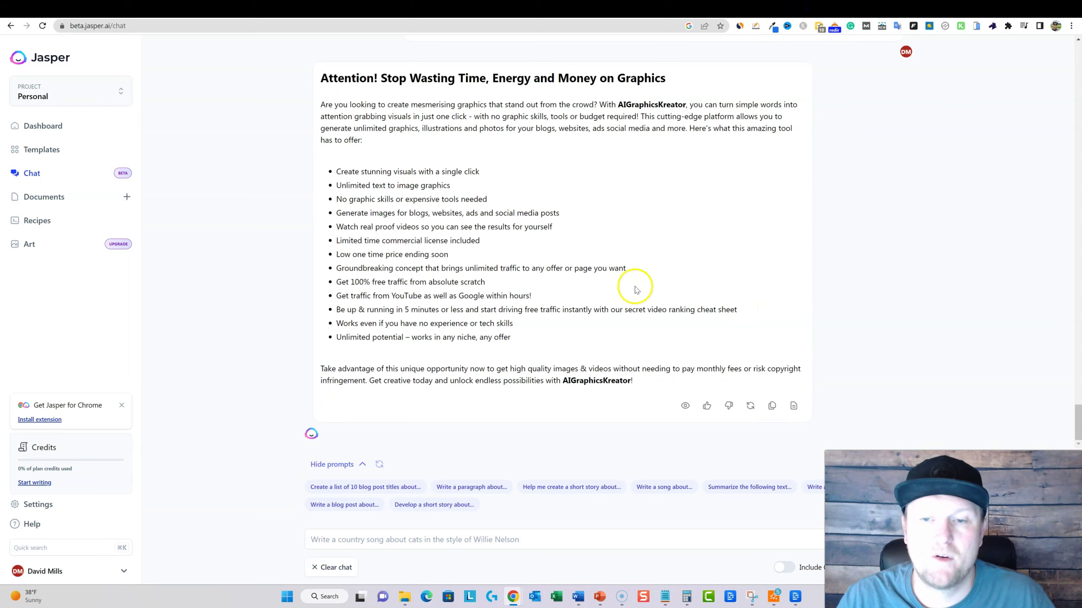
{"action": "scroll", "coordinate": [447, 284], "scroll_direction": "up", "scroll_amount": 5}
{"action": "scroll", "coordinate": [386, 222], "scroll_direction": "down", "scroll_amount": 5}
{"action": "scroll", "coordinate": [525, 318], "scroll_direction": "up", "scroll_amount": 10}
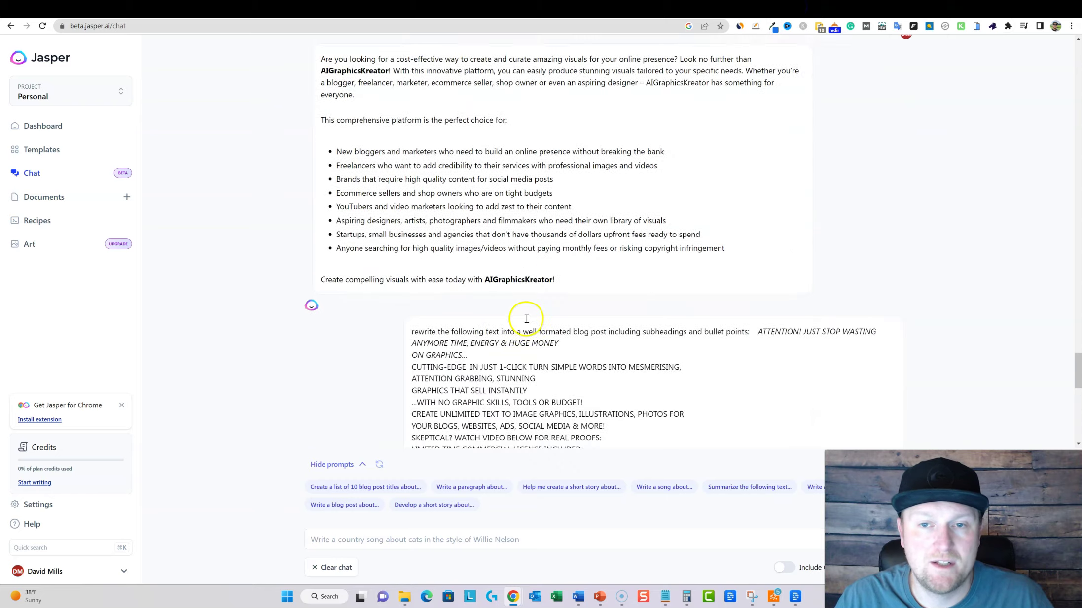
{"action": "scroll", "coordinate": [525, 318], "scroll_direction": "up", "scroll_amount": 10}
{"action": "scroll", "coordinate": [524, 316], "scroll_direction": "down", "scroll_amount": 20}
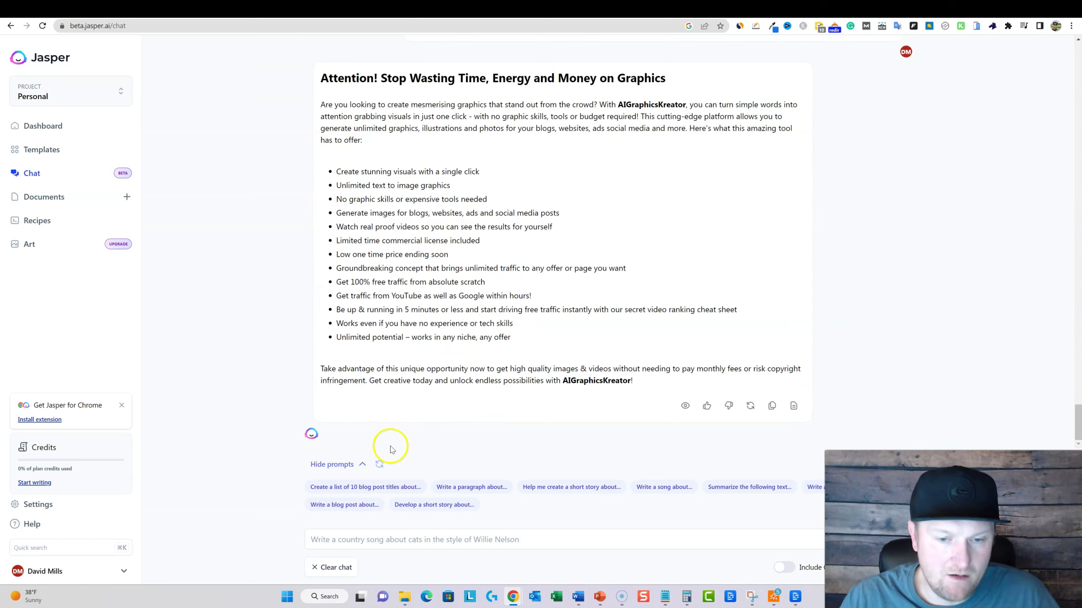
{"action": "left_click", "coordinate": [378, 545]}
{"action": "type", "text": "write a 500 word blog review post with subheadings and bullet points about this pr"}
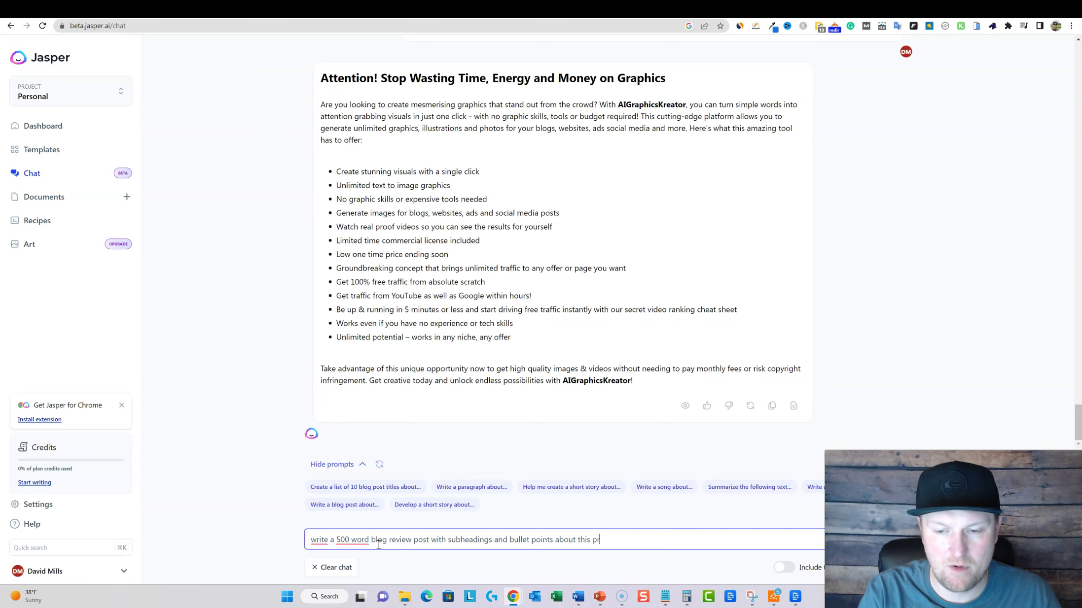
{"action": "key", "text": "BackSpace"}
{"action": "key", "text": "BackSpace"}
{"action": "key", "text": "BackSpace"}
{"action": "type", "text": "URL:"}
{"action": "key", "text": "ctrl+v"}
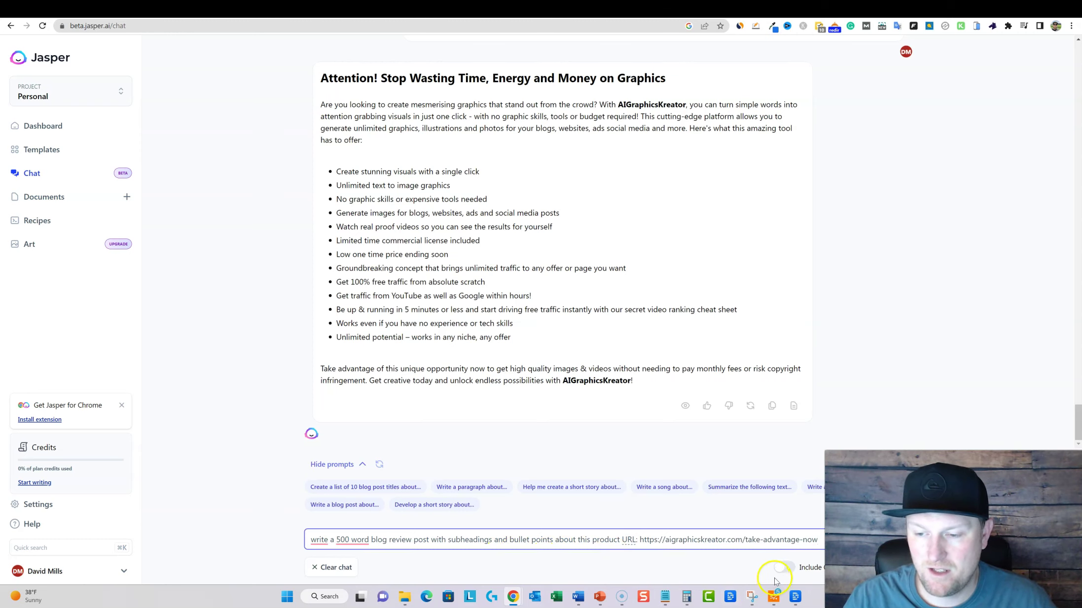
{"action": "left_click", "coordinate": [786, 567]}
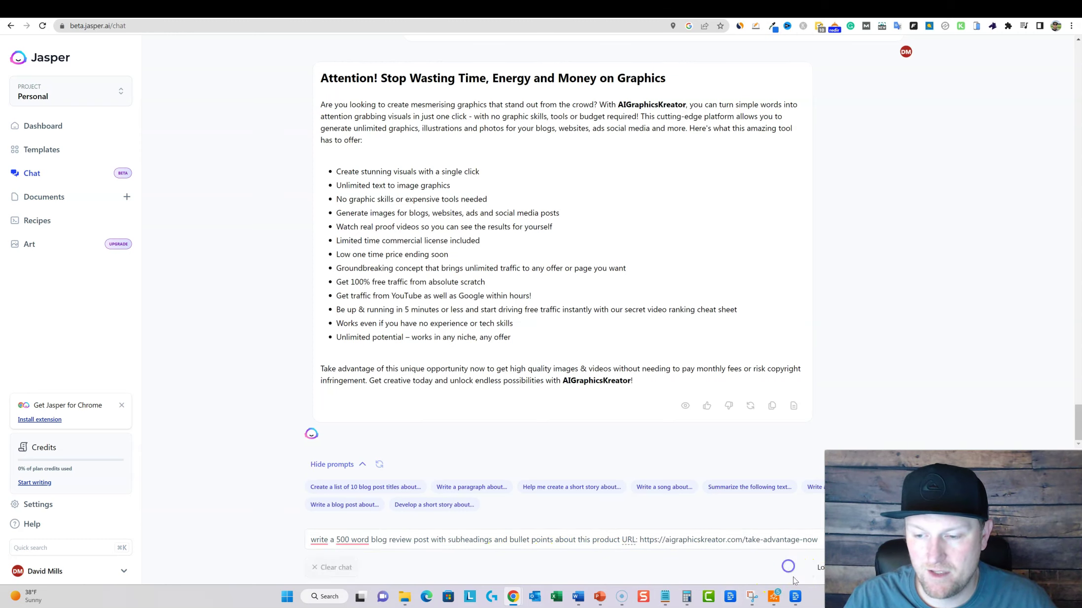
{"action": "key", "text": "Return"}
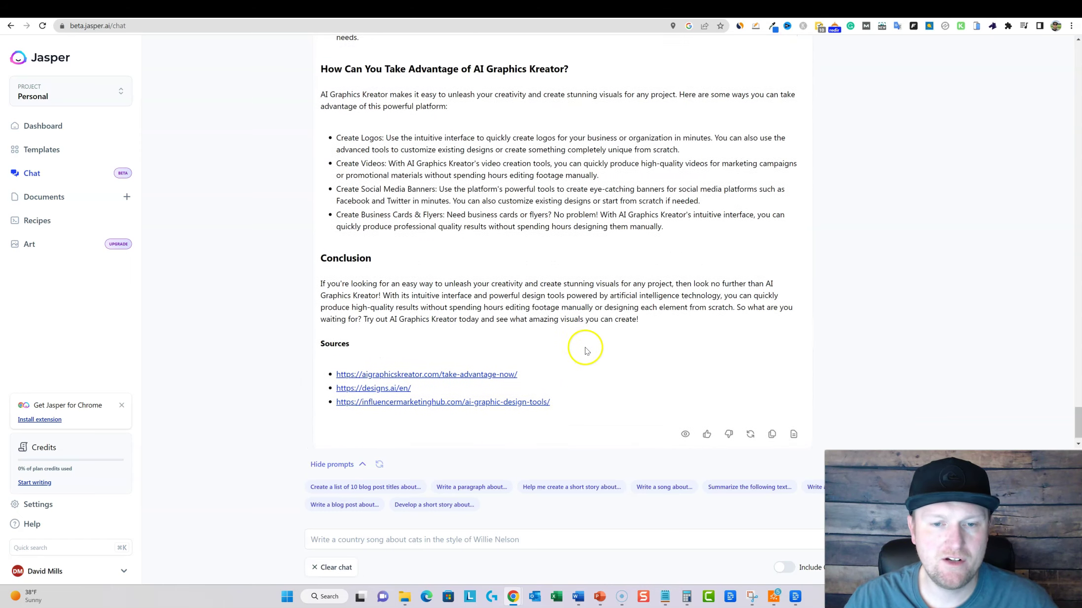
- Read the generated review from its sources back up to its title, checking the headline wording
{"action": "scroll", "coordinate": [579, 351], "scroll_direction": "up", "scroll_amount": 1}
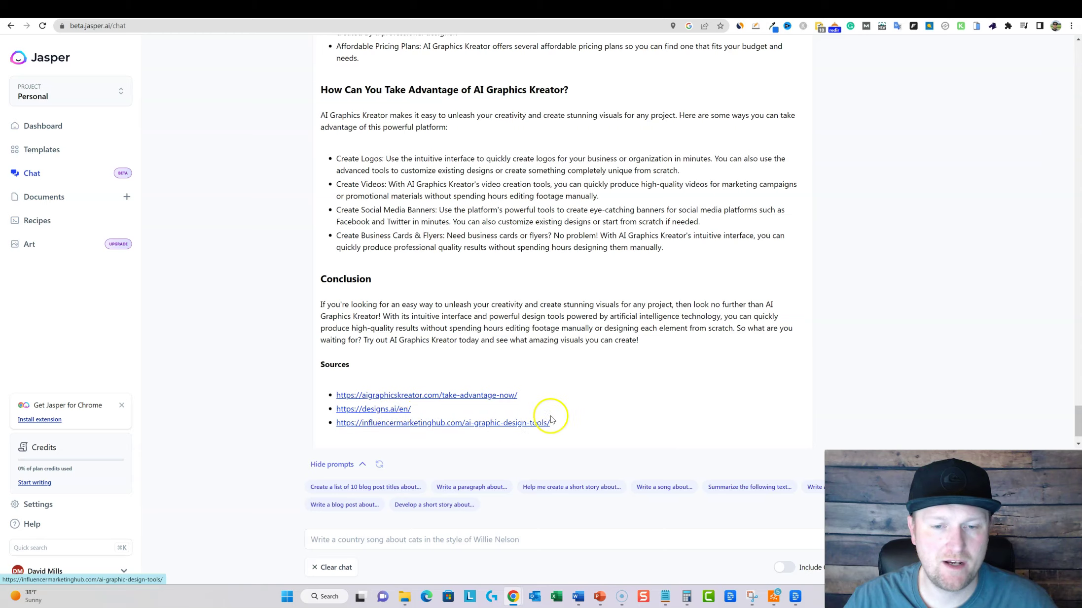
{"action": "scroll", "coordinate": [562, 412], "scroll_direction": "up", "scroll_amount": 2}
{"action": "scroll", "coordinate": [562, 412], "scroll_direction": "up", "scroll_amount": 2}
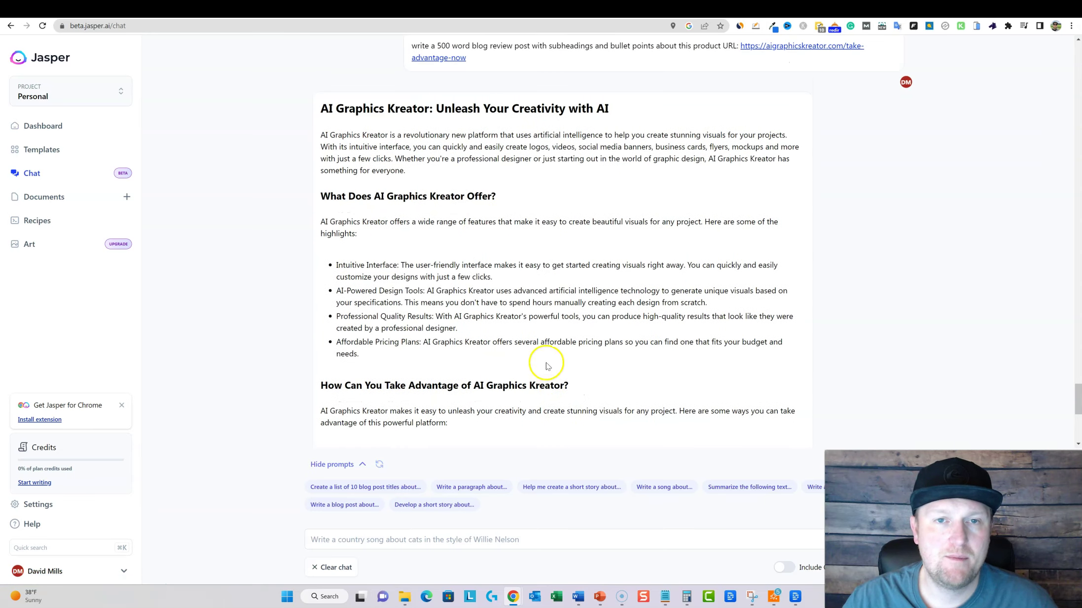
{"action": "scroll", "coordinate": [364, 101], "scroll_direction": "up", "scroll_amount": 1}
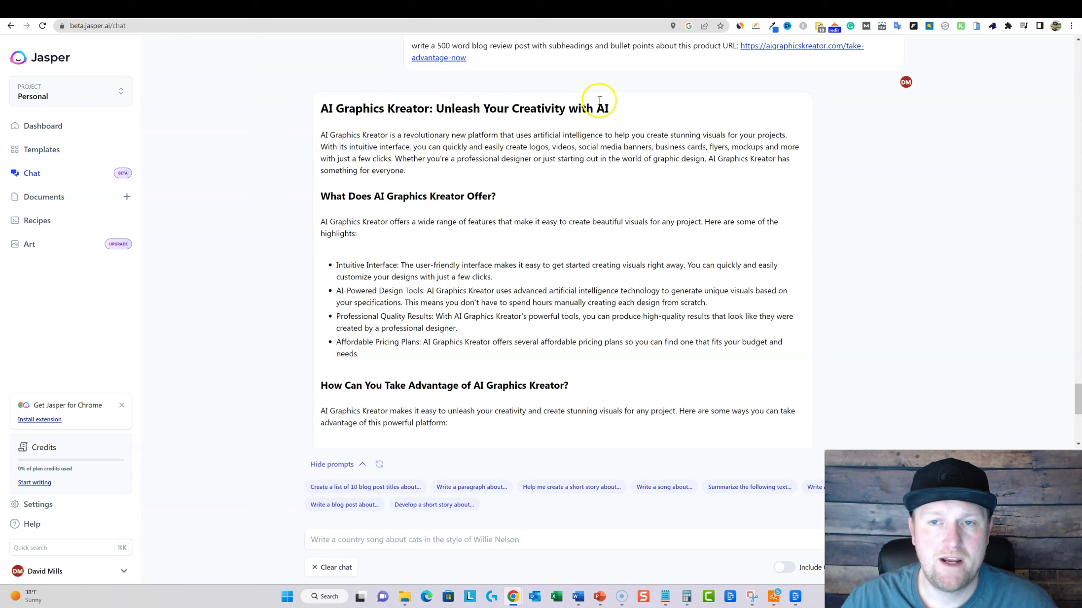
{"action": "left_click_drag", "start_coordinate": [610, 109], "coordinate": [427, 108]}
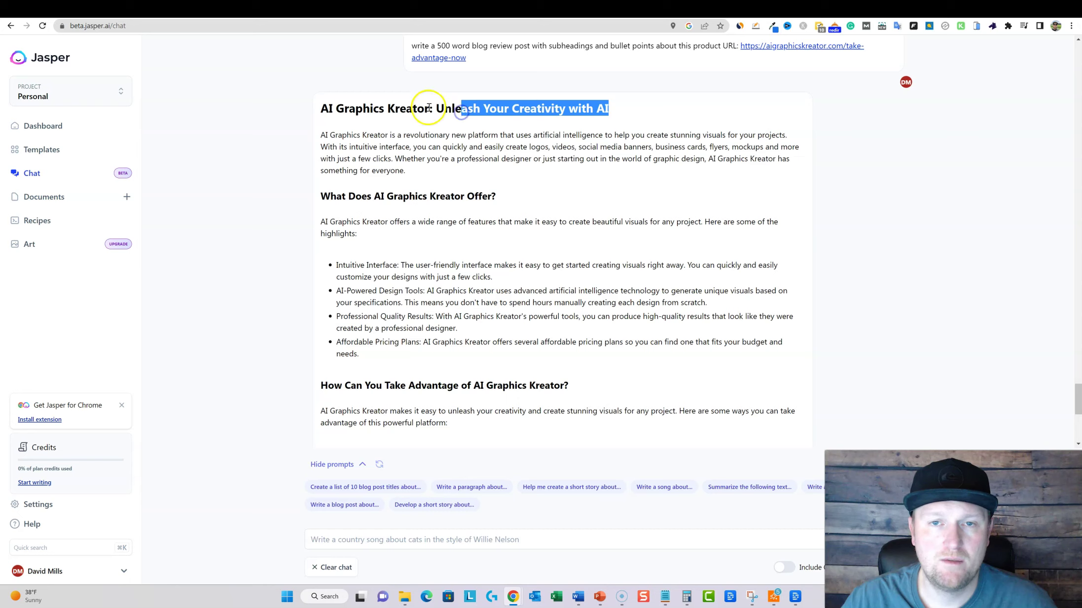
{"action": "left_click", "coordinate": [428, 108]}
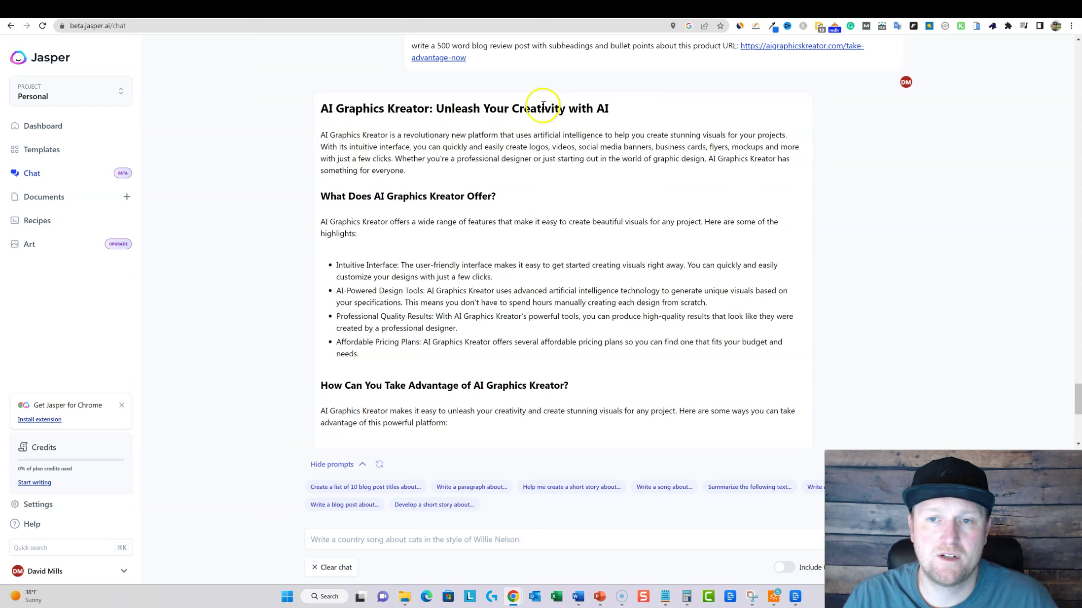
- Return to the AI Graphics Kreator sales page and examine its headline, license offer, benefit lists and problem sections for comparison with the review
{"action": "left_click", "coordinate": [844, 9]}
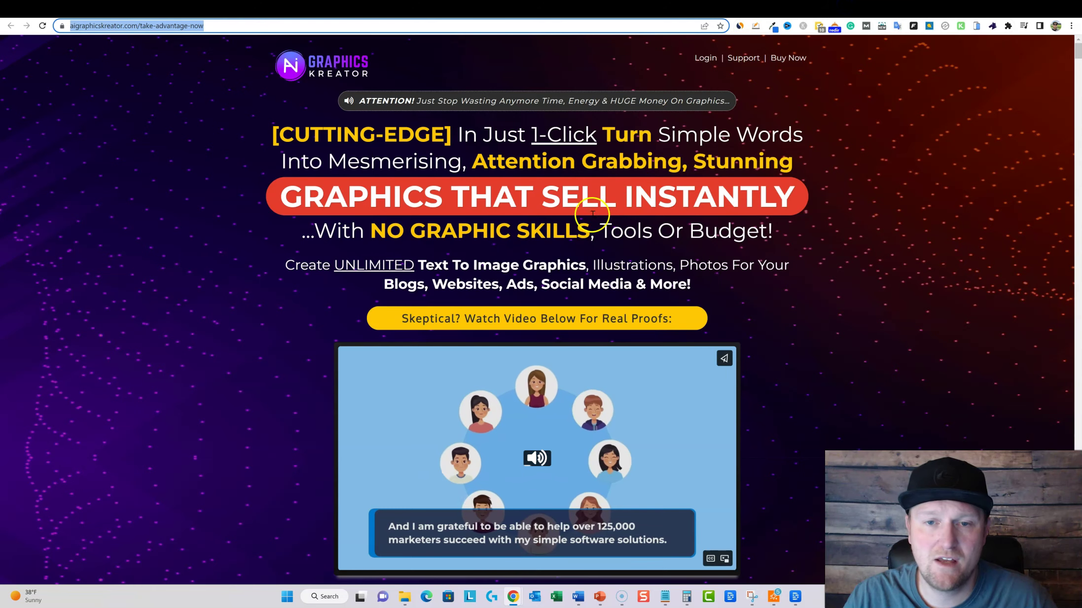
{"action": "left_click_drag", "start_coordinate": [350, 231], "coordinate": [728, 249]}
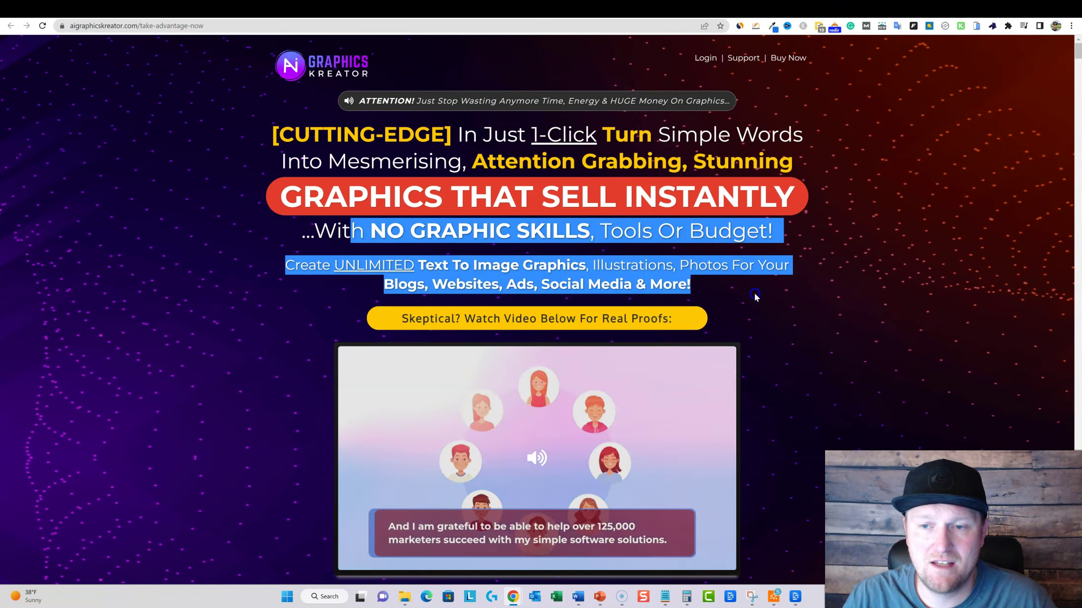
{"action": "scroll", "coordinate": [623, 251], "scroll_direction": "down", "scroll_amount": 7}
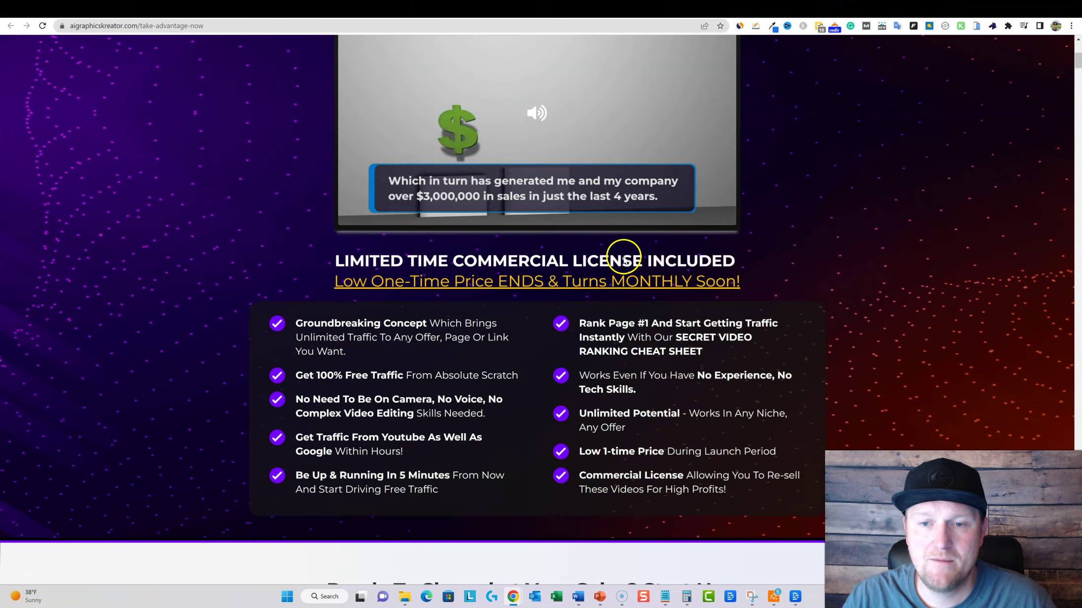
{"action": "left_click_drag", "start_coordinate": [333, 283], "coordinate": [507, 417]}
{"action": "scroll", "coordinate": [650, 360], "scroll_direction": "down", "scroll_amount": 13}
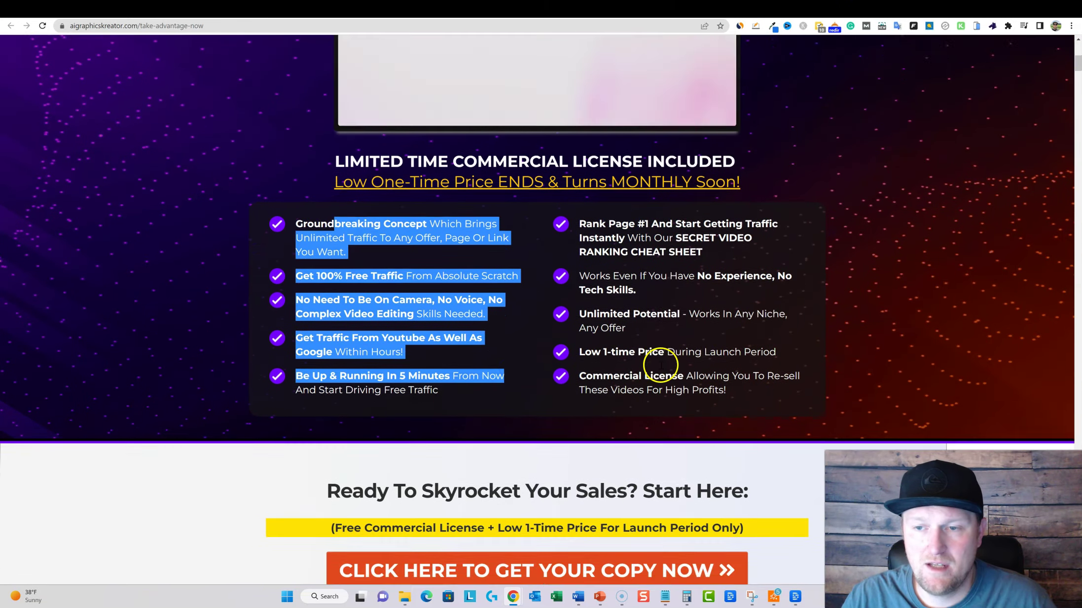
{"action": "scroll", "coordinate": [657, 353], "scroll_direction": "down", "scroll_amount": 14}
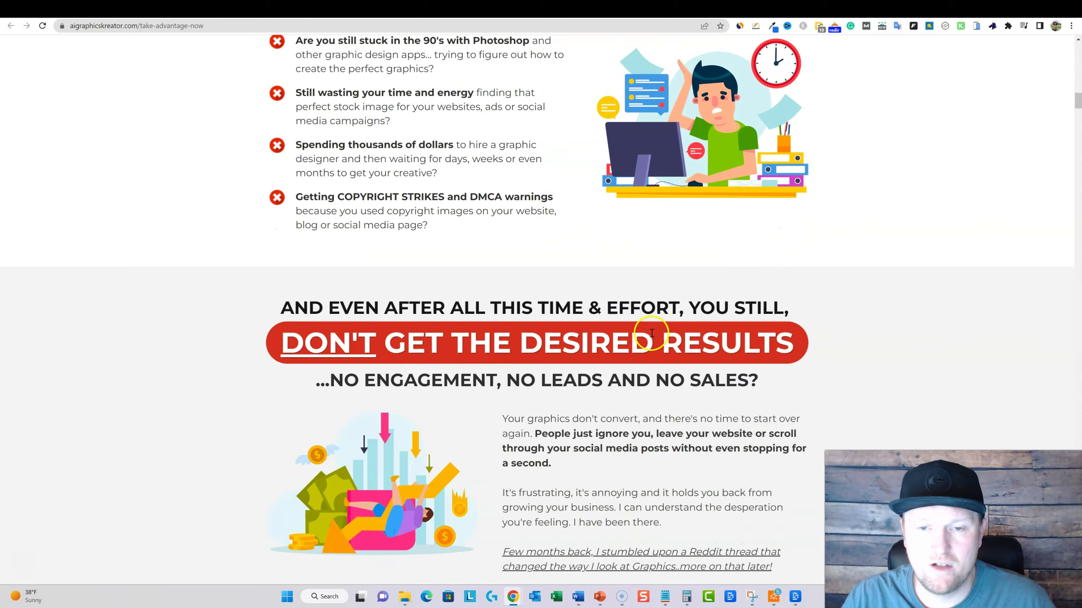
{"action": "scroll", "coordinate": [364, 271], "scroll_direction": "up", "scroll_amount": 4}
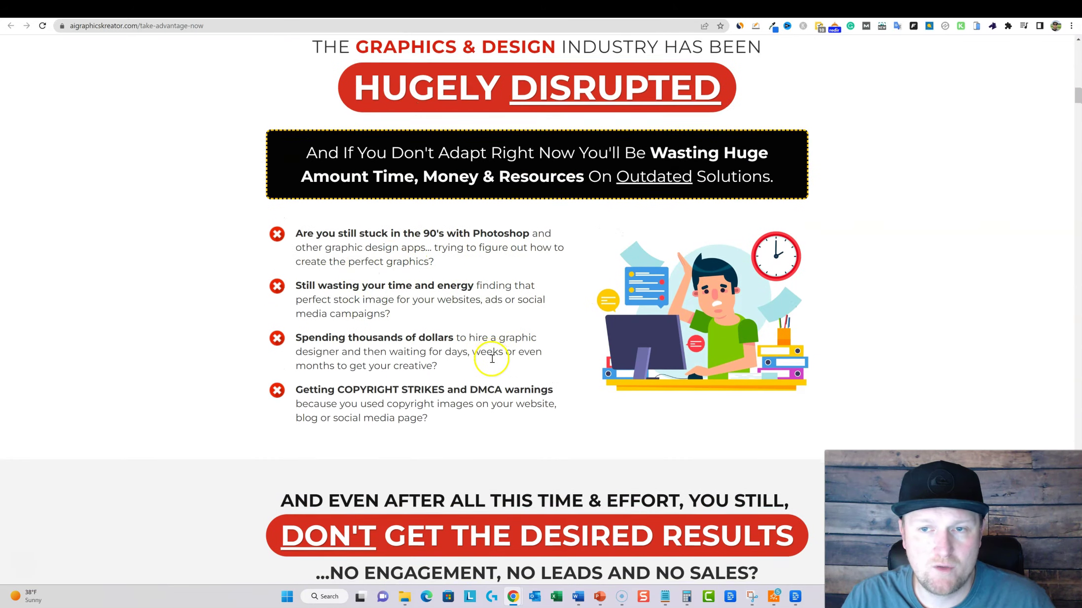
{"action": "scroll", "coordinate": [495, 353], "scroll_direction": "down", "scroll_amount": 15}
{"action": "scroll", "coordinate": [522, 338], "scroll_direction": "down", "scroll_amount": 13}
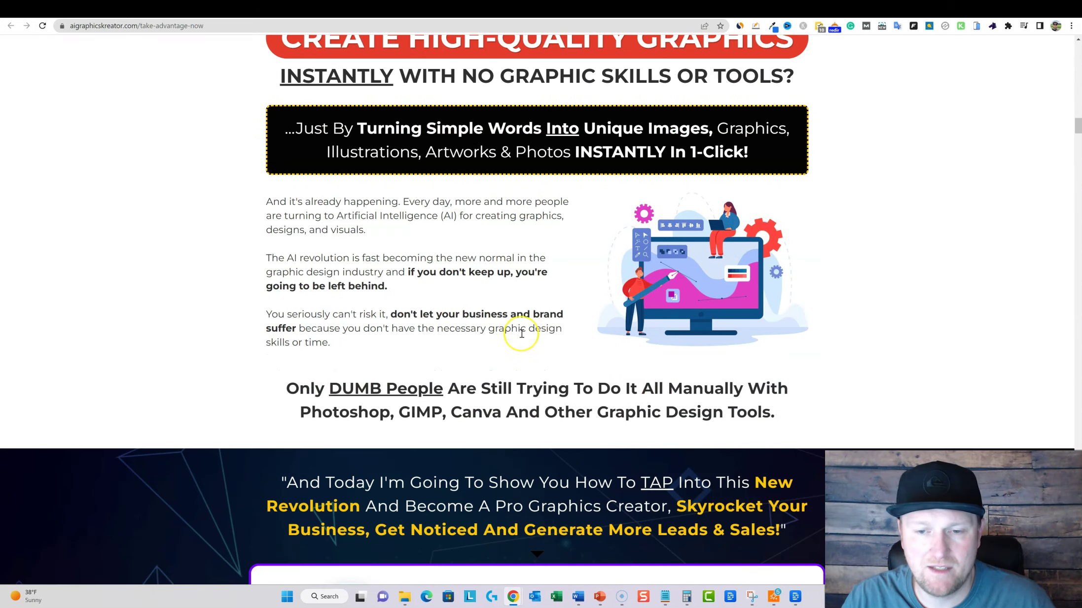
{"action": "scroll", "coordinate": [522, 333], "scroll_direction": "down", "scroll_amount": 7}
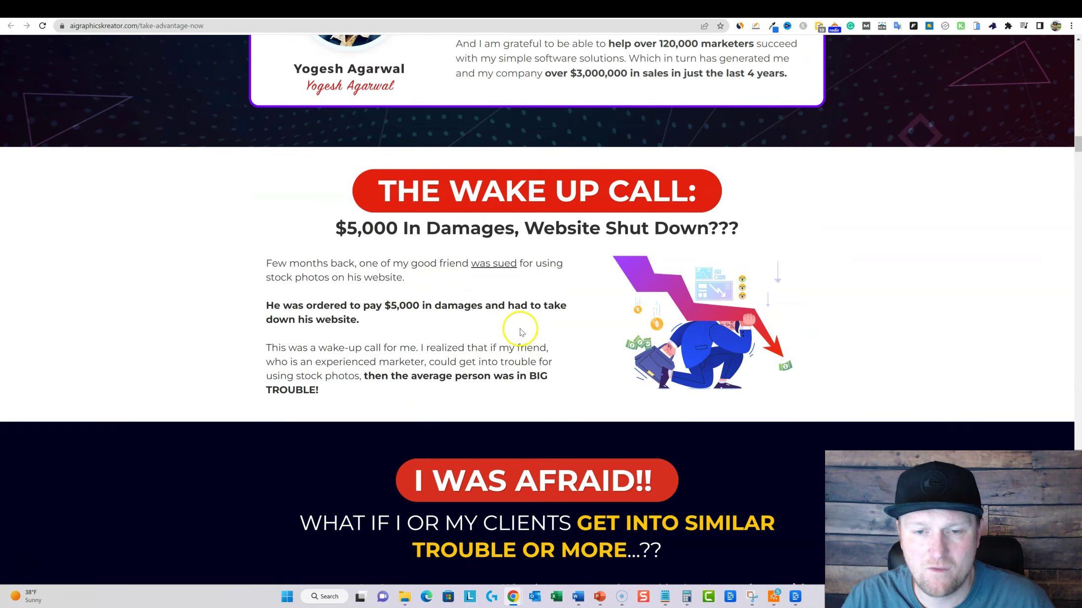
{"action": "scroll", "coordinate": [519, 326], "scroll_direction": "up", "scroll_amount": 7}
- Go back to Jasper Chat and read the review's offer, usage and conclusion sections
{"action": "left_click", "coordinate": [801, 8]}
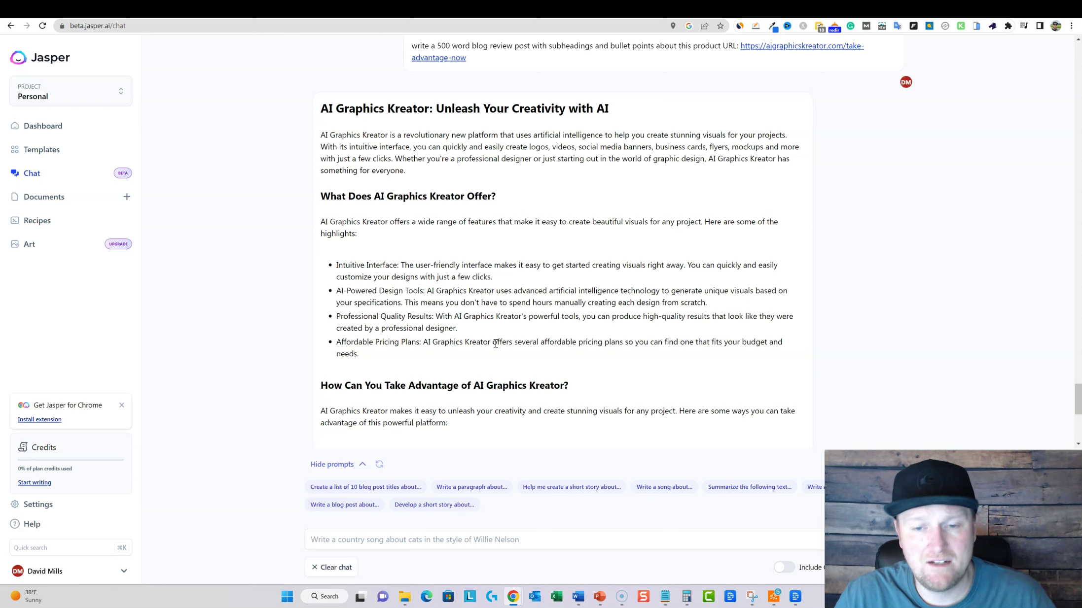
{"action": "scroll", "coordinate": [495, 344], "scroll_direction": "down", "scroll_amount": 3}
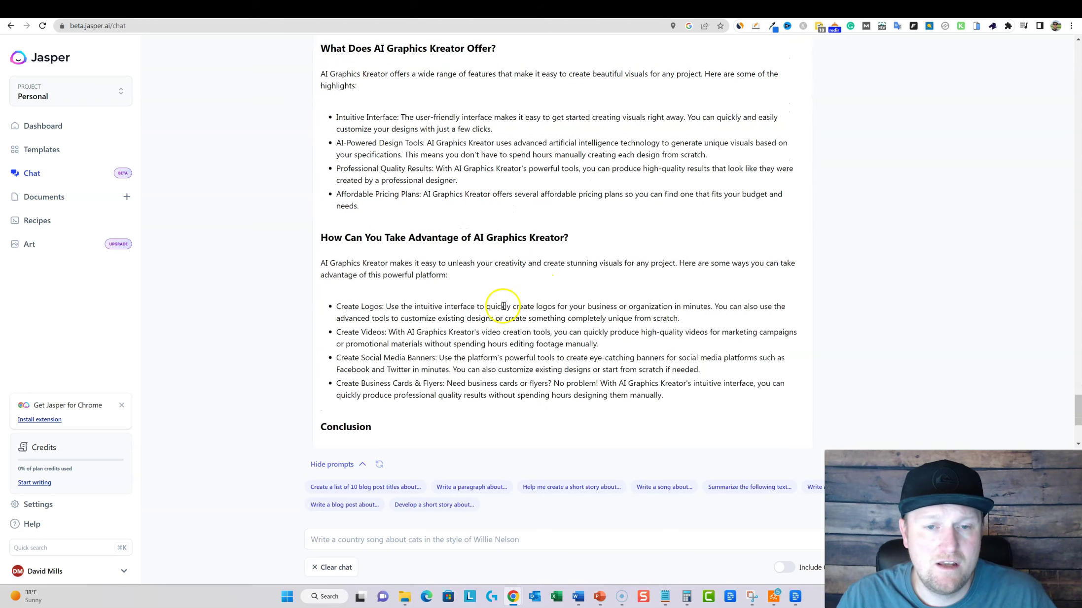
{"action": "scroll", "coordinate": [503, 306], "scroll_direction": "down", "scroll_amount": 1}
{"action": "scroll", "coordinate": [476, 272], "scroll_direction": "down", "scroll_amount": 2}
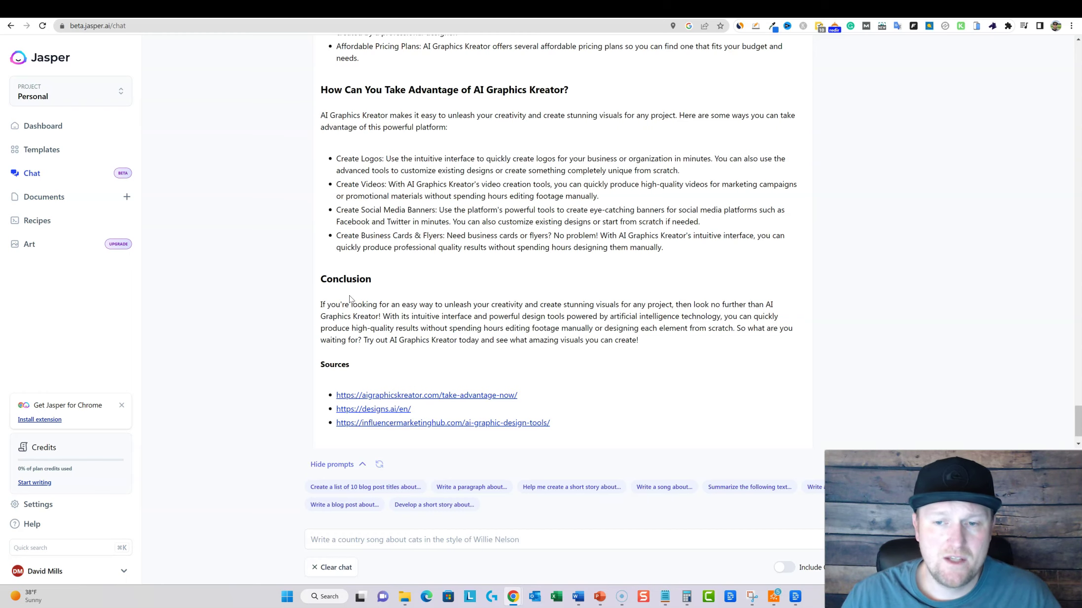
{"action": "scroll", "coordinate": [522, 326], "scroll_direction": "up", "scroll_amount": 7}
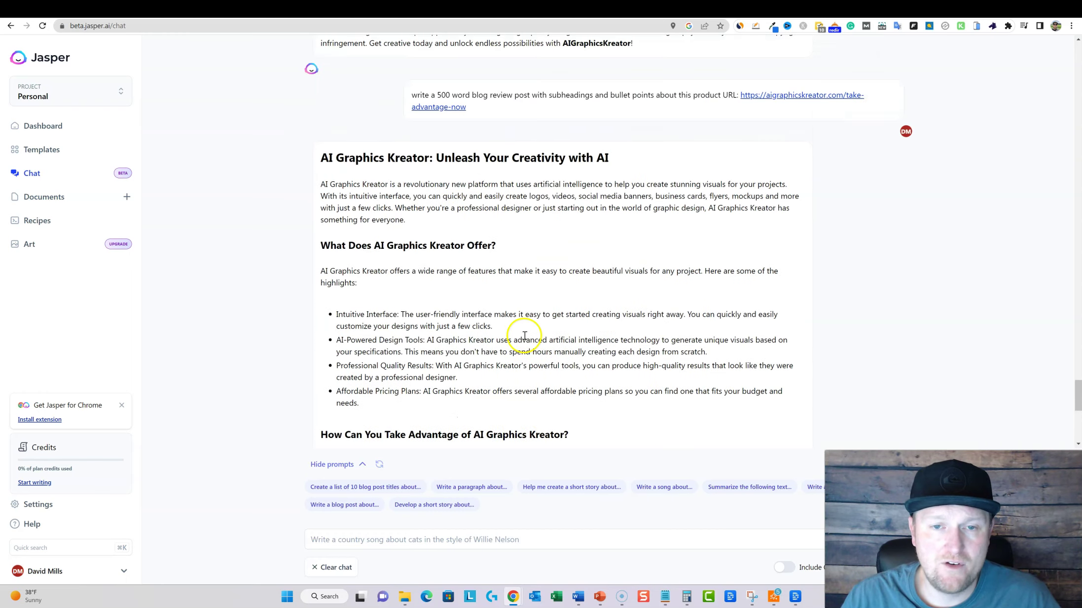
- Count the words of the whole generated review with Word Counter Plus, then close the count and clear the selection
{"action": "scroll", "coordinate": [524, 335], "scroll_direction": "down", "scroll_amount": 6}
{"action": "left_click_drag", "start_coordinate": [643, 392], "coordinate": [322, 276]}
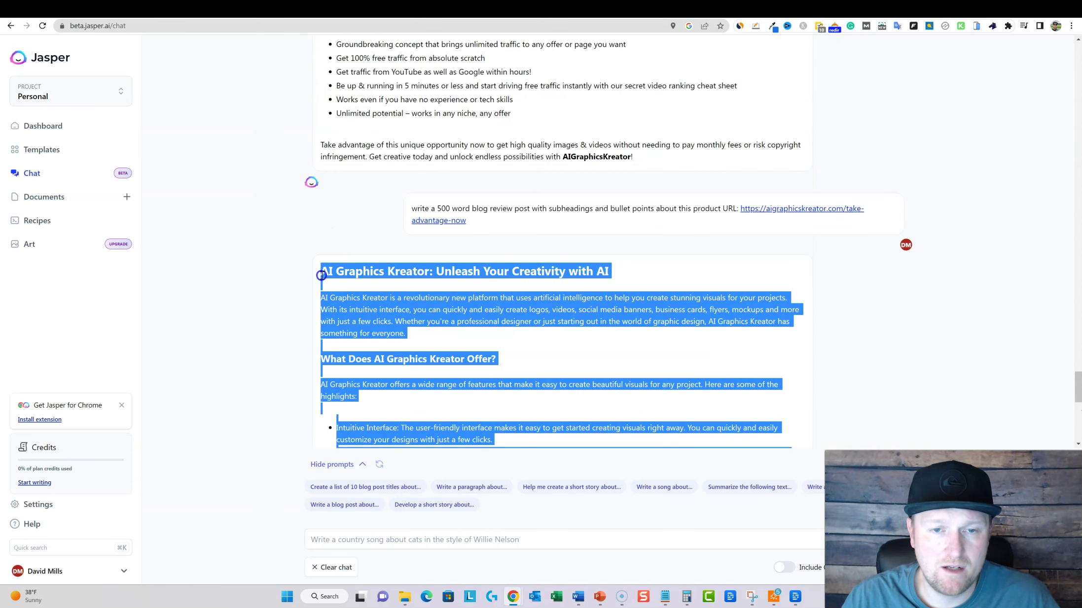
{"action": "right_click", "coordinate": [402, 307]}
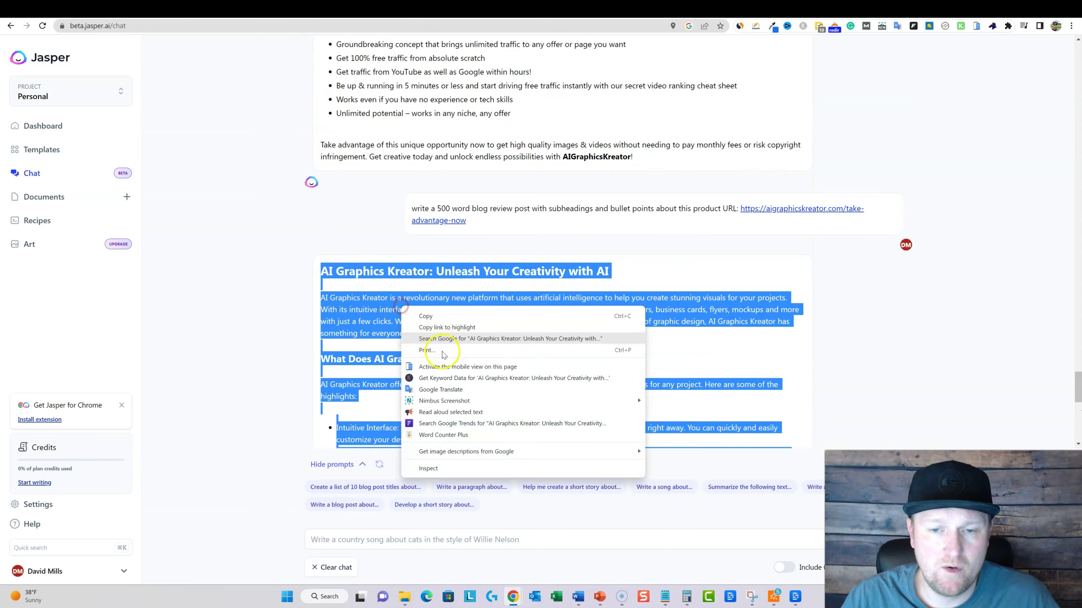
{"action": "left_click", "coordinate": [435, 436]}
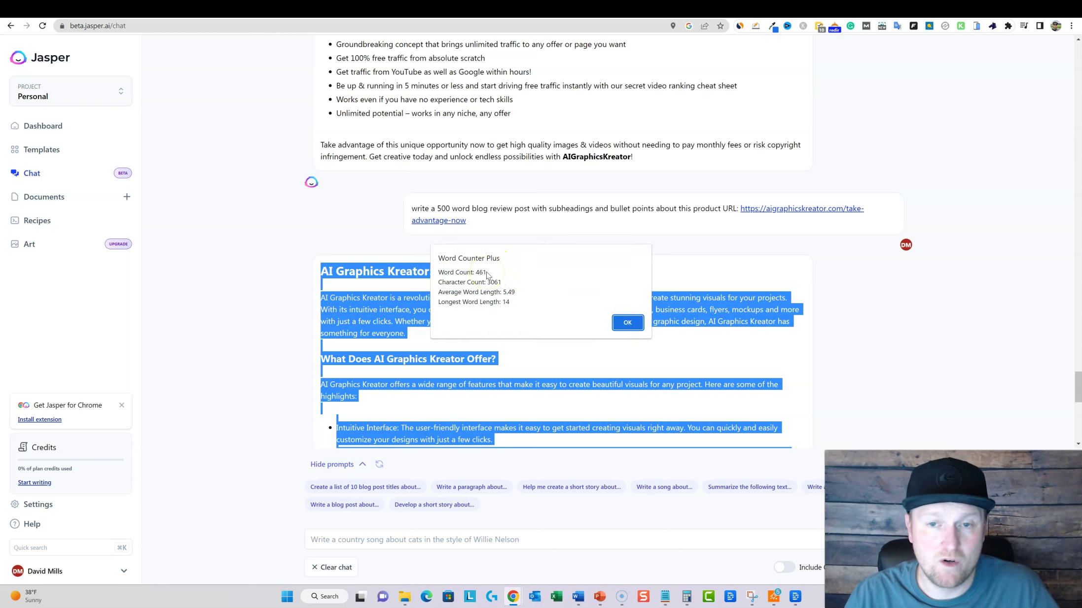
{"action": "left_click", "coordinate": [732, 354]}
{"action": "left_click", "coordinate": [628, 322]}
{"action": "scroll", "coordinate": [675, 349], "scroll_direction": "down", "scroll_amount": 4}
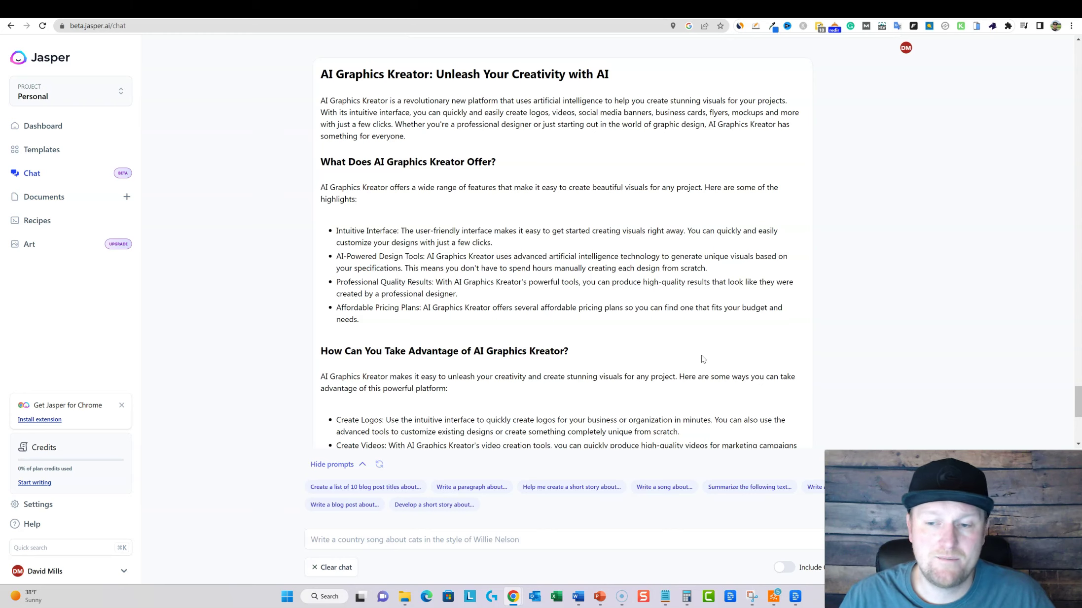
{"action": "left_click", "coordinate": [689, 350]}
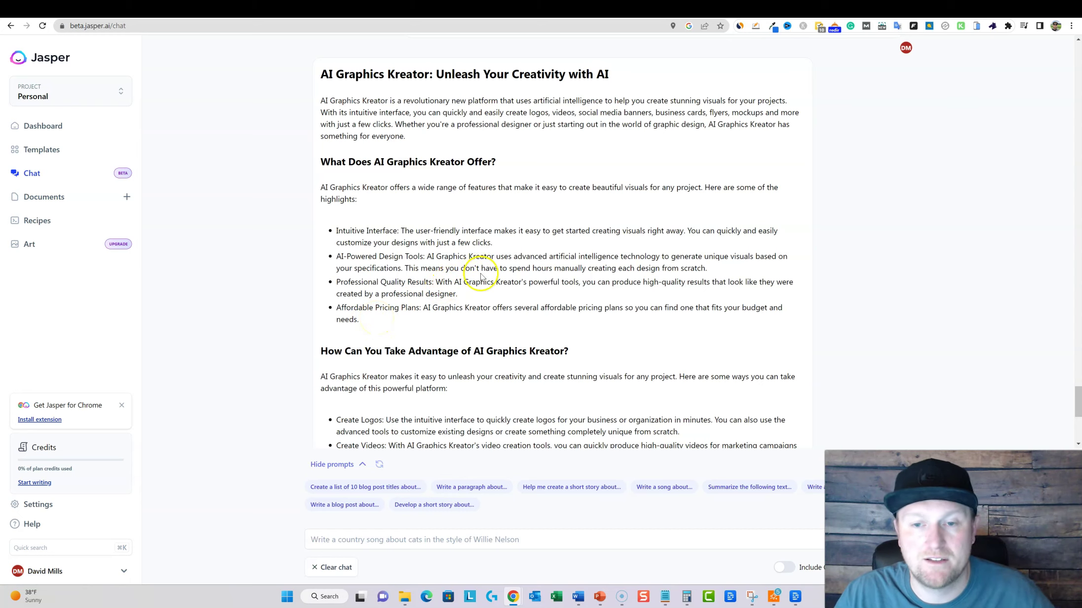
- Reread the generated review from its title to the conclusion, checking its subheadings and bullet lists
{"action": "scroll", "coordinate": [550, 353], "scroll_direction": "down", "scroll_amount": 1}
{"action": "scroll", "coordinate": [547, 345], "scroll_direction": "up", "scroll_amount": 3}
{"action": "scroll", "coordinate": [547, 345], "scroll_direction": "down", "scroll_amount": 3}
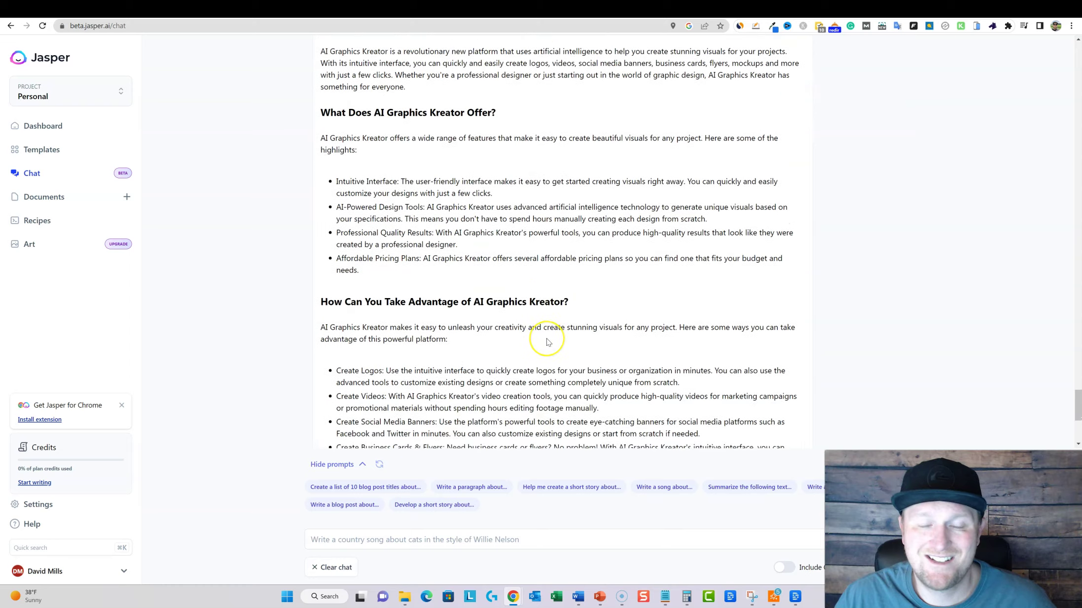
{"action": "scroll", "coordinate": [547, 342], "scroll_direction": "up", "scroll_amount": 1}
{"action": "scroll", "coordinate": [547, 342], "scroll_direction": "down", "scroll_amount": 3}
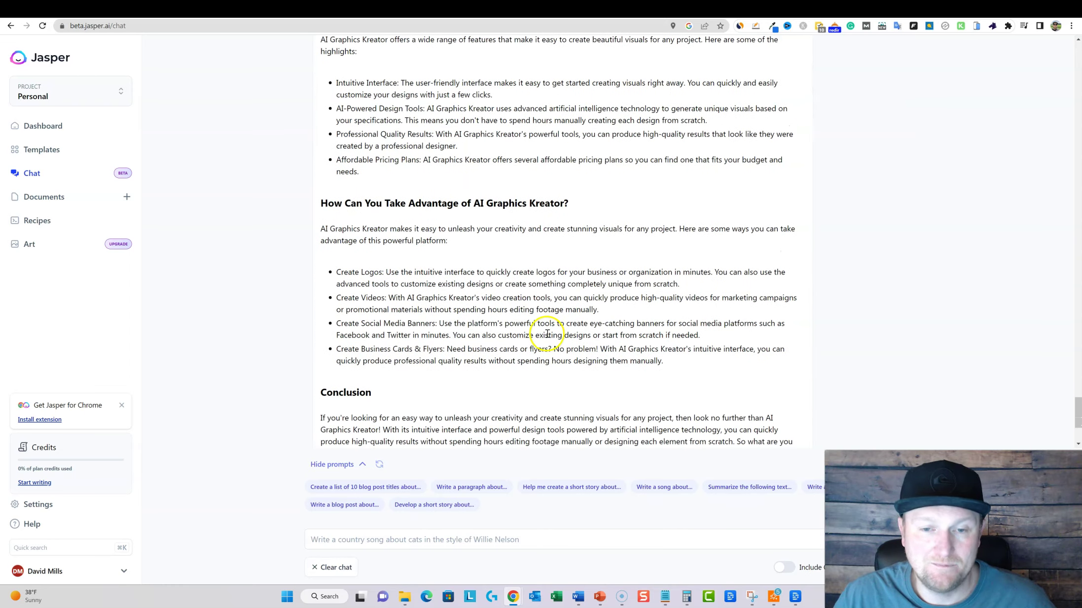
{"action": "scroll", "coordinate": [548, 333], "scroll_direction": "up", "scroll_amount": 5}
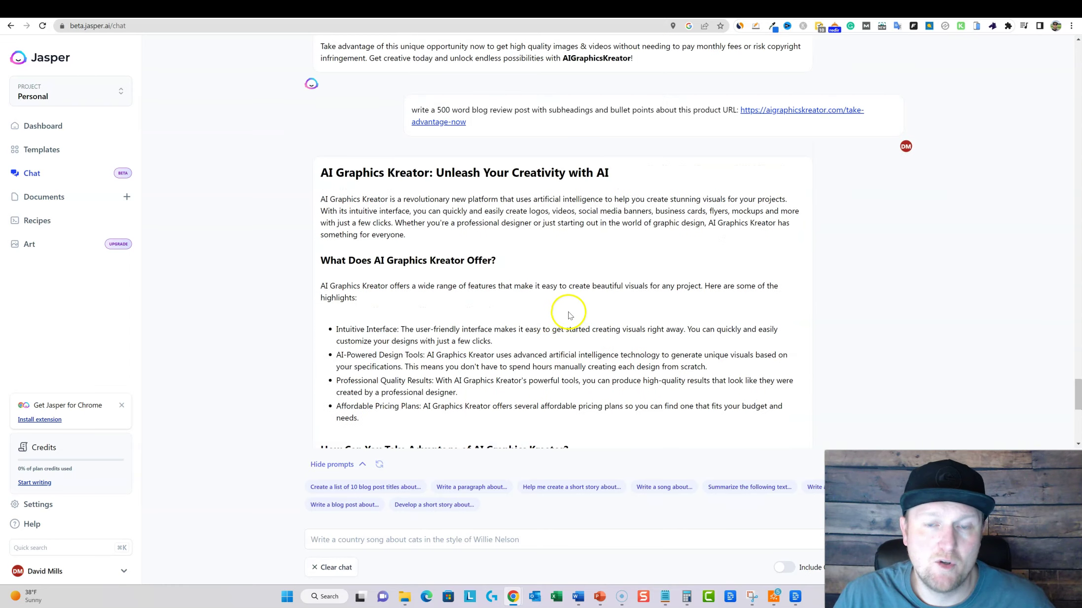
{"action": "scroll", "coordinate": [566, 310], "scroll_direction": "down", "scroll_amount": 1}
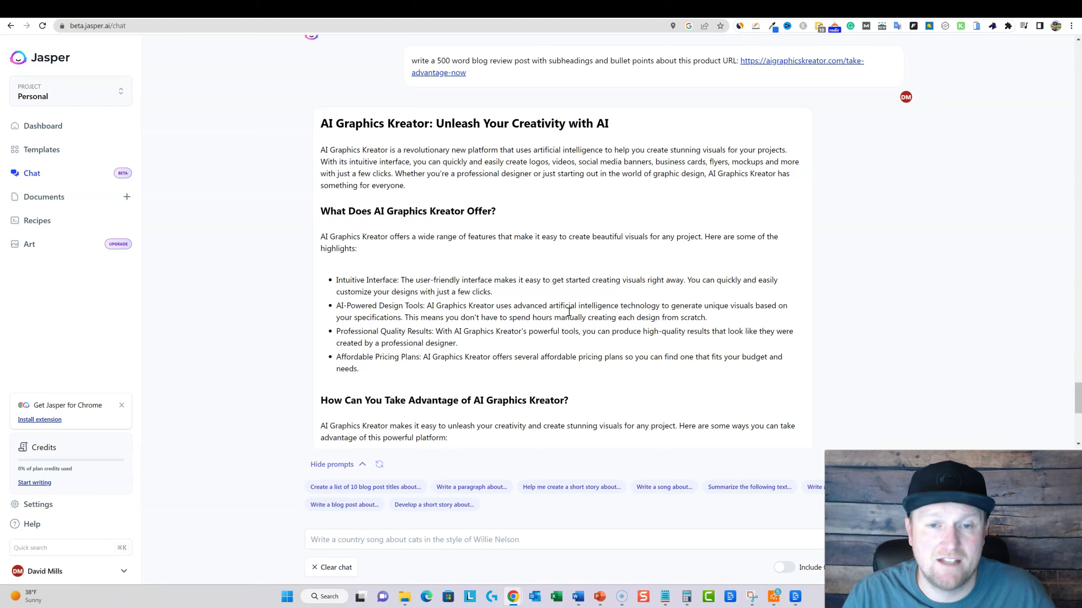
{"action": "scroll", "coordinate": [563, 225], "scroll_direction": "down", "scroll_amount": 5}
{"action": "scroll", "coordinate": [547, 305], "scroll_direction": "up", "scroll_amount": 5}
{"action": "scroll", "coordinate": [493, 260], "scroll_direction": "down", "scroll_amount": 1}
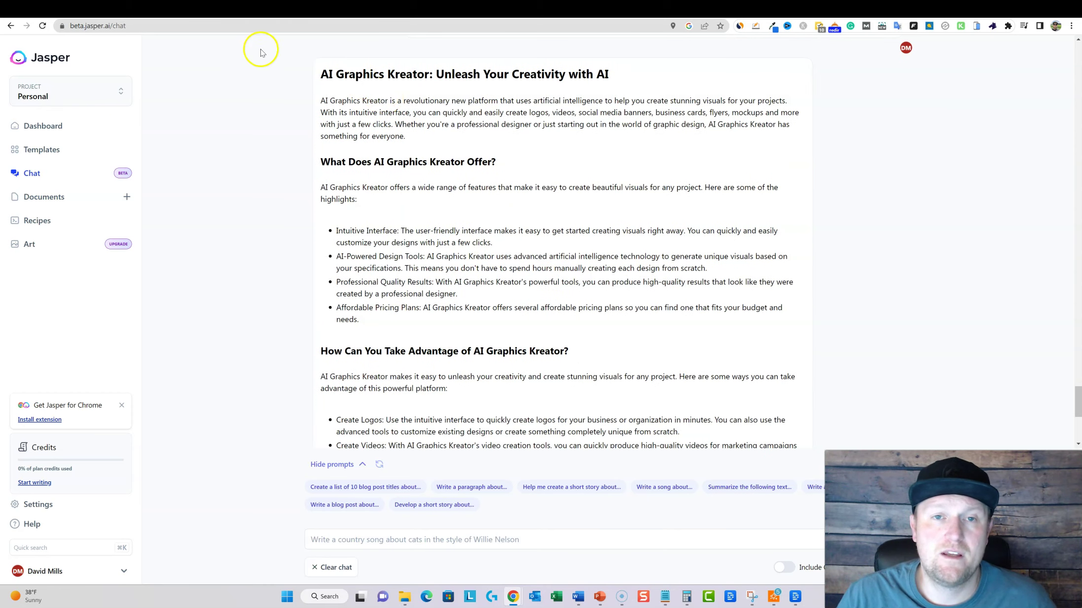
- Examine the generated AI Graphics Kreator review from its title through the feature sections, conclusion and listed sources
{"action": "left_click_drag", "start_coordinate": [321, 74], "coordinate": [717, 400]}
{"action": "scroll", "coordinate": [576, 377], "scroll_direction": "down", "scroll_amount": 2}
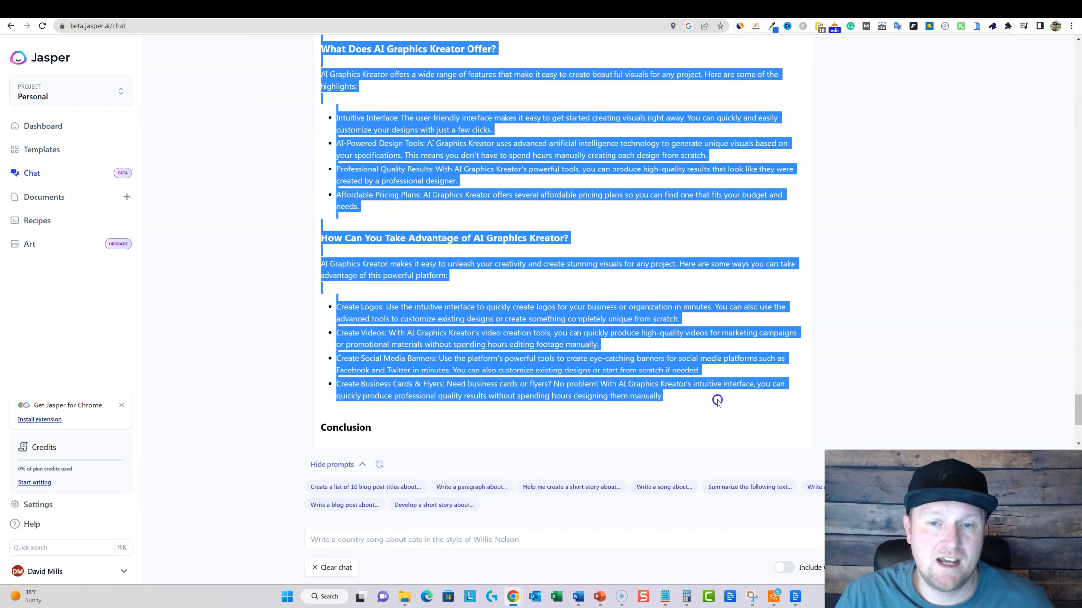
{"action": "left_click", "coordinate": [617, 241]}
{"action": "scroll", "coordinate": [436, 324], "scroll_direction": "up", "scroll_amount": 3}
{"action": "scroll", "coordinate": [436, 324], "scroll_direction": "up", "scroll_amount": 2}
{"action": "scroll", "coordinate": [435, 321], "scroll_direction": "down", "scroll_amount": 6}
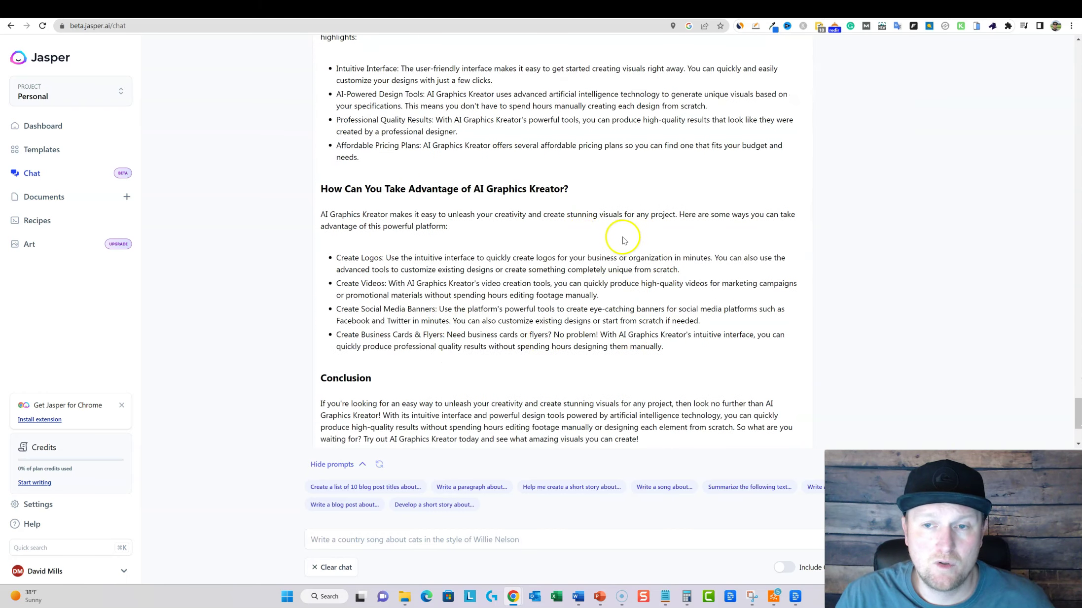
{"action": "scroll", "coordinate": [490, 322], "scroll_direction": "down", "scroll_amount": 2}
{"action": "scroll", "coordinate": [492, 327], "scroll_direction": "down", "scroll_amount": 1}
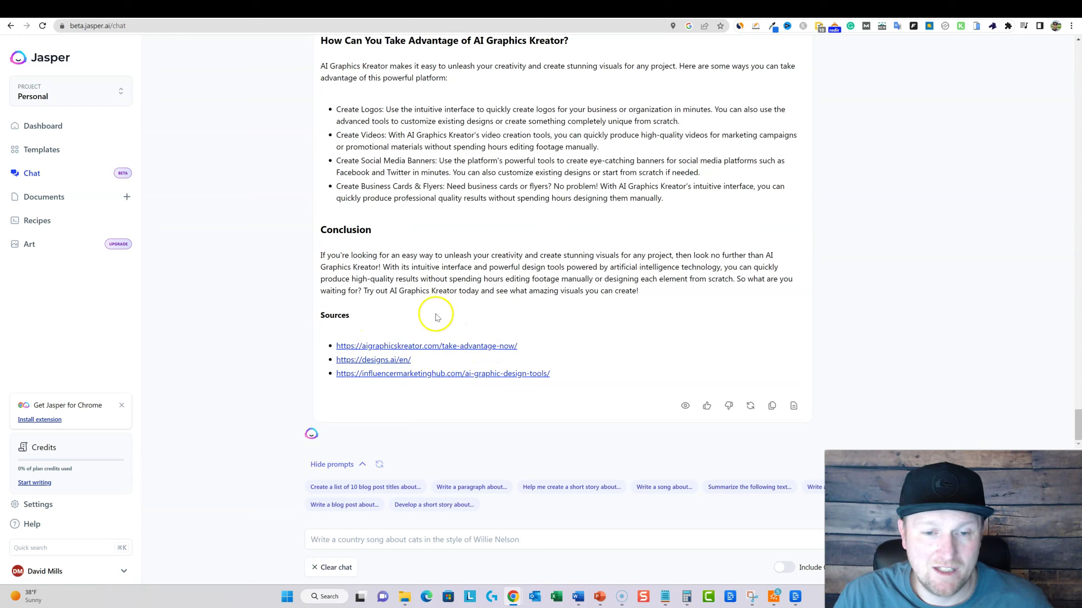
- Copy the generated review and run it as a new content scan in Originality.AI for AI detection and plagiarism
{"action": "left_click", "coordinate": [772, 406]}
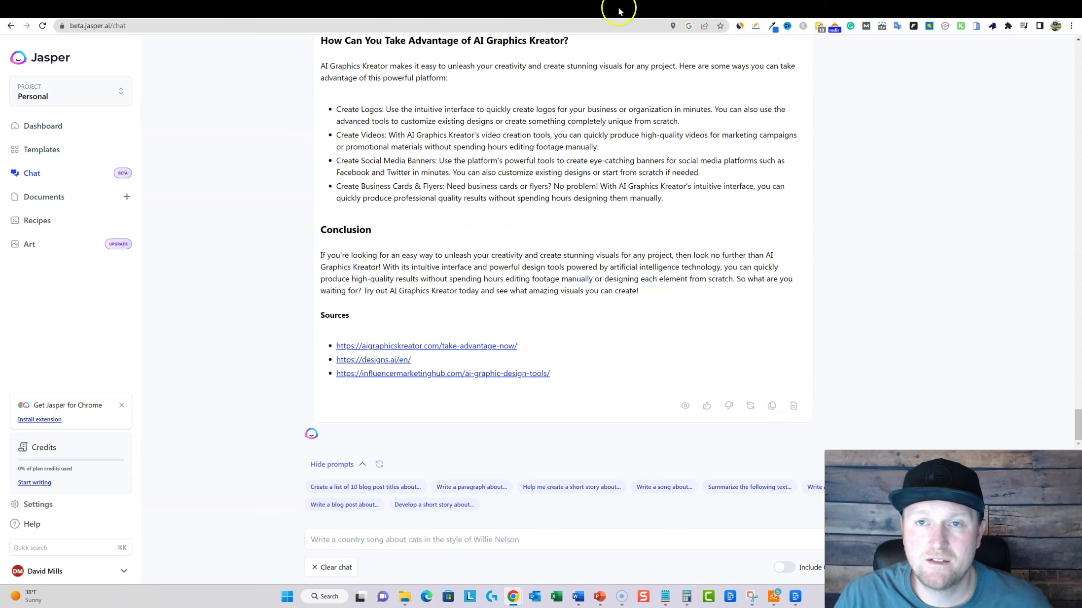
{"action": "left_click", "coordinate": [195, 11]}
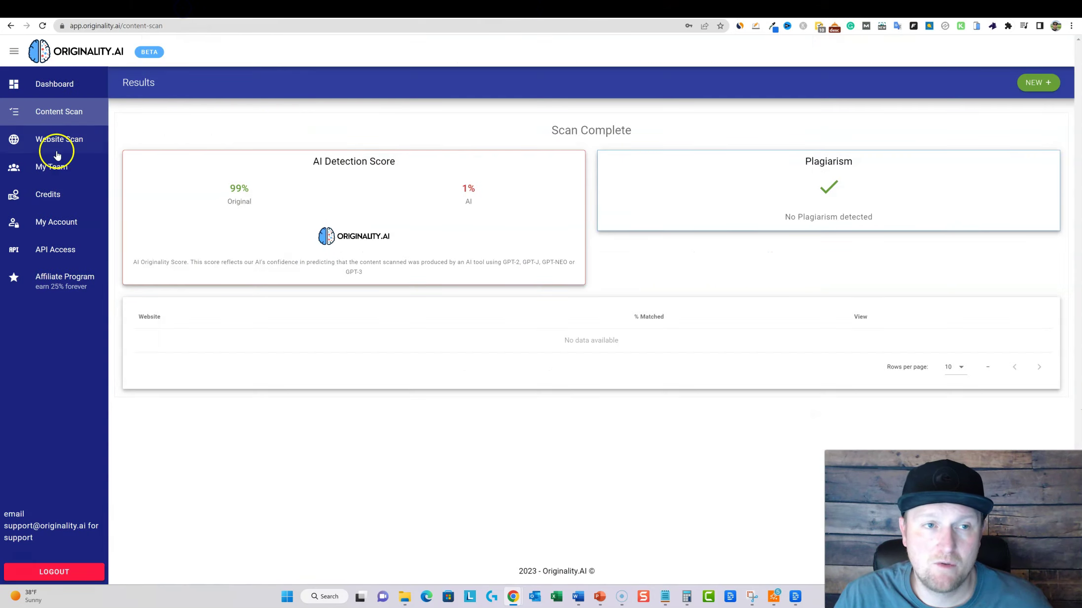
{"action": "left_click", "coordinate": [55, 88]}
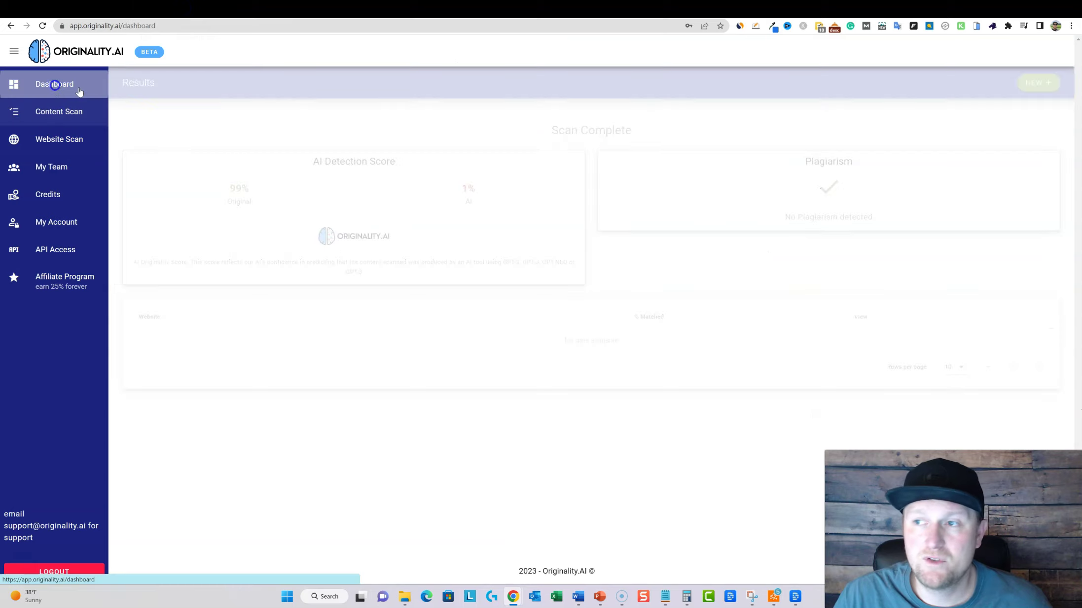
{"action": "left_click", "coordinate": [1004, 85]}
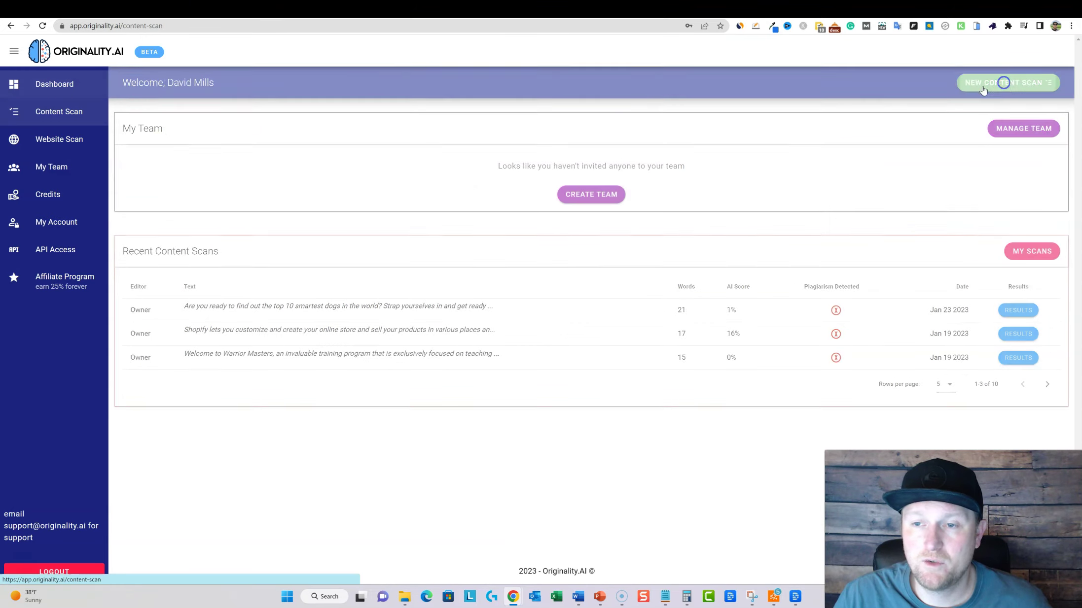
{"action": "left_click", "coordinate": [627, 202]}
{"action": "key", "text": "ctrl+v"}
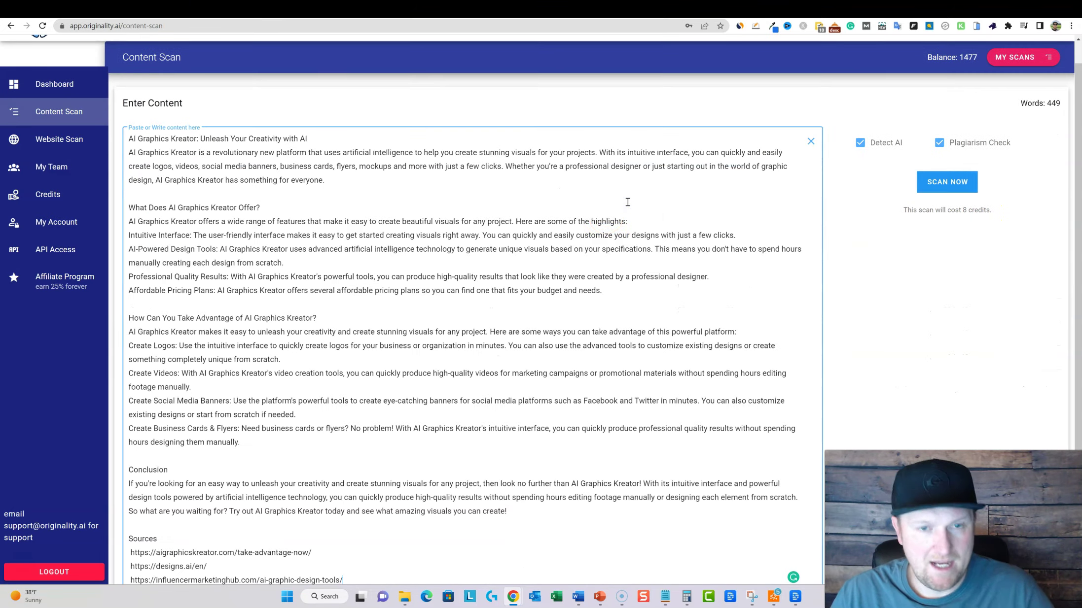
{"action": "left_click", "coordinate": [954, 183]}
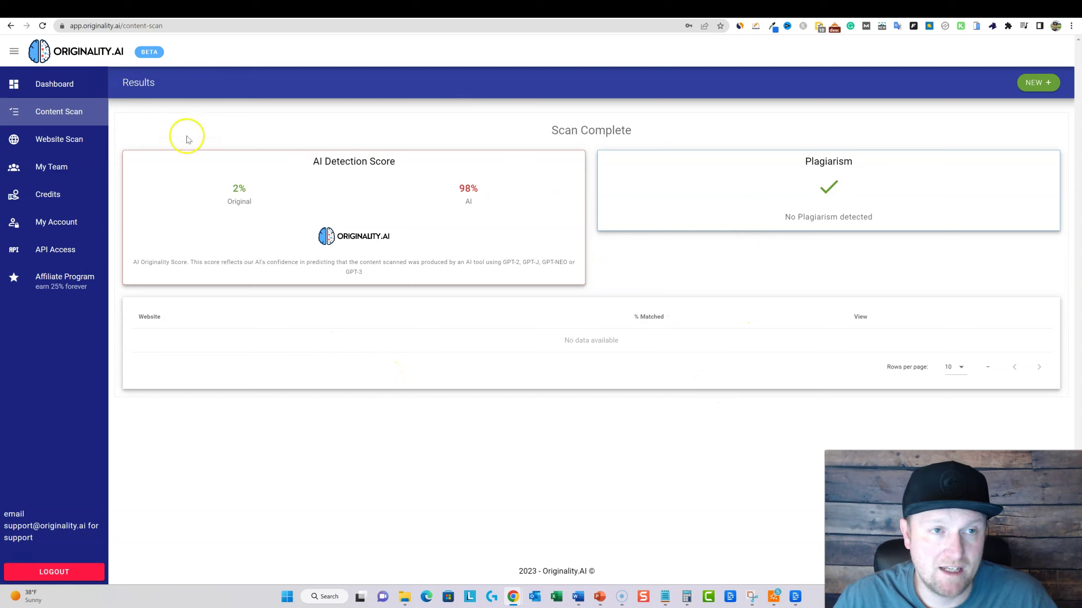
- Return to the Originality.AI dashboard and compare the AI scores of the two latest content scans
{"action": "left_click", "coordinate": [62, 86]}
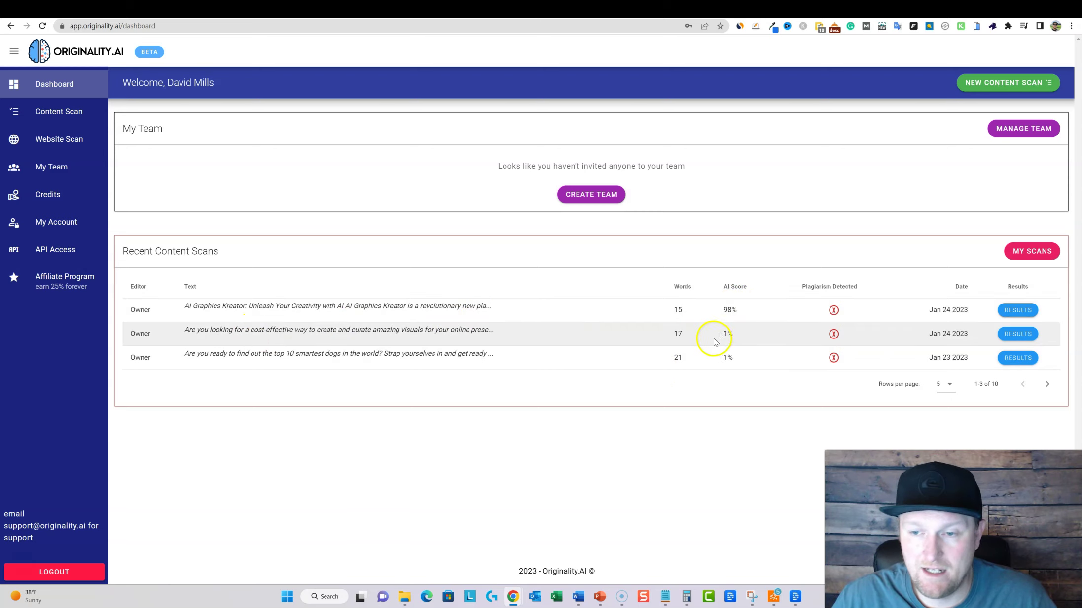
{"action": "left_click", "coordinate": [736, 334]}
{"action": "left_click_drag", "start_coordinate": [735, 334], "coordinate": [161, 323]}
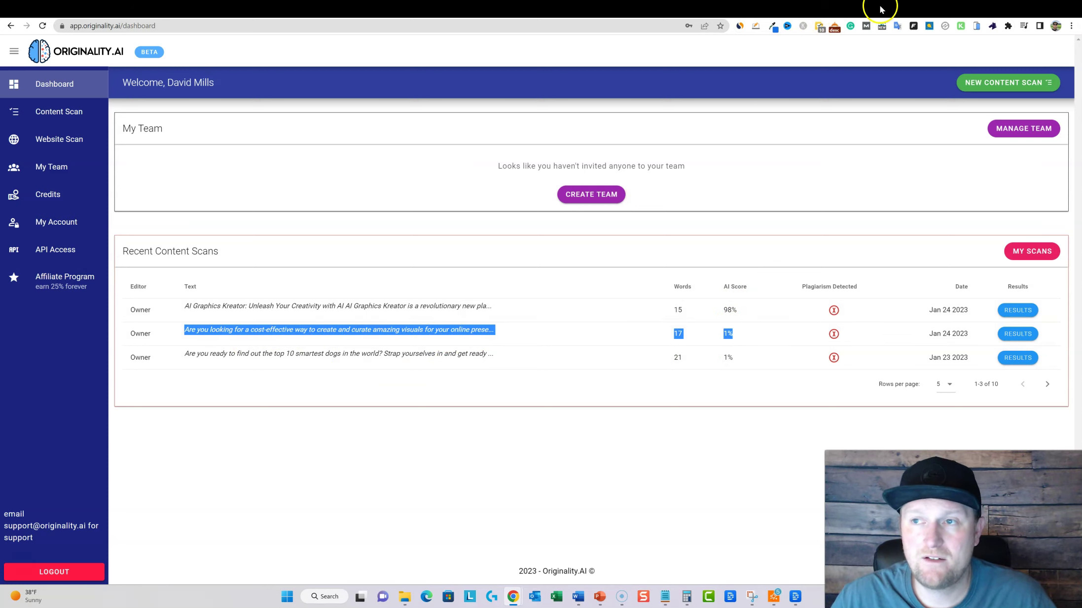
- Go back to Jasper Chat and copy the earlier response covering the product's pricing, features, pros, cons and unique uses
{"action": "left_click", "coordinate": [193, 8]}
{"action": "scroll", "coordinate": [493, 296], "scroll_direction": "up", "scroll_amount": 6}
{"action": "scroll", "coordinate": [590, 369], "scroll_direction": "up", "scroll_amount": 15}
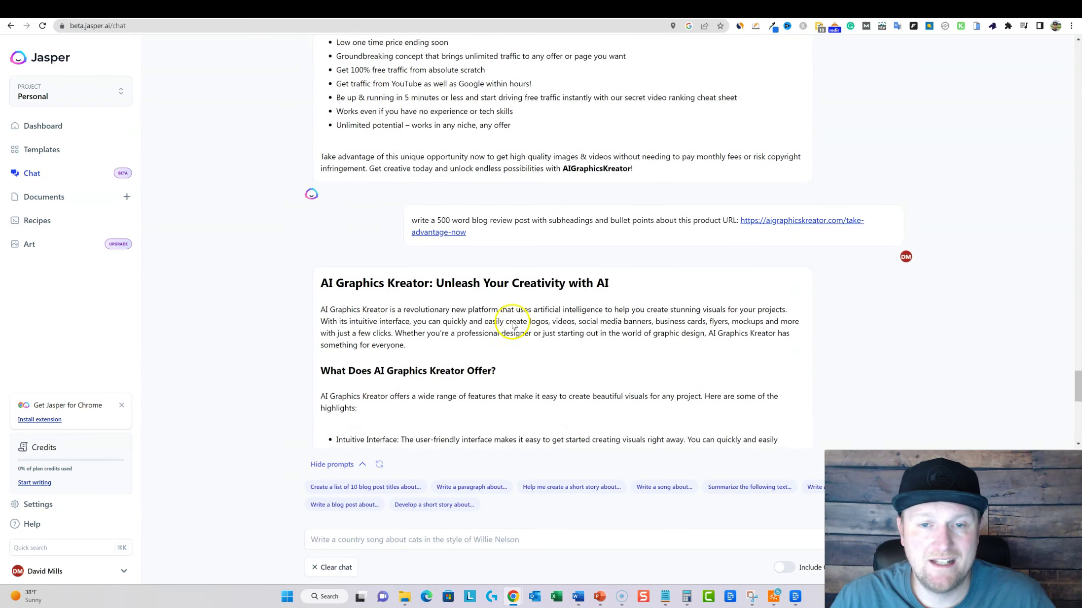
{"action": "scroll", "coordinate": [513, 330], "scroll_direction": "up", "scroll_amount": 15}
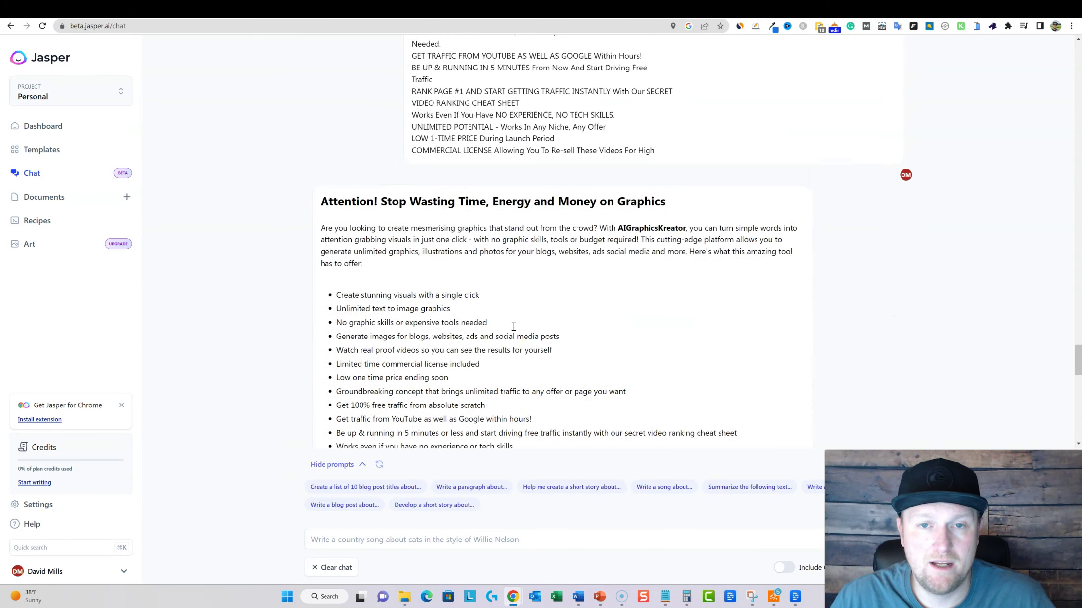
{"action": "scroll", "coordinate": [514, 326], "scroll_direction": "up", "scroll_amount": 6}
{"action": "scroll", "coordinate": [514, 326], "scroll_direction": "up", "scroll_amount": 1}
{"action": "scroll", "coordinate": [514, 326], "scroll_direction": "down", "scroll_amount": 1}
{"action": "left_click", "coordinate": [773, 362]}
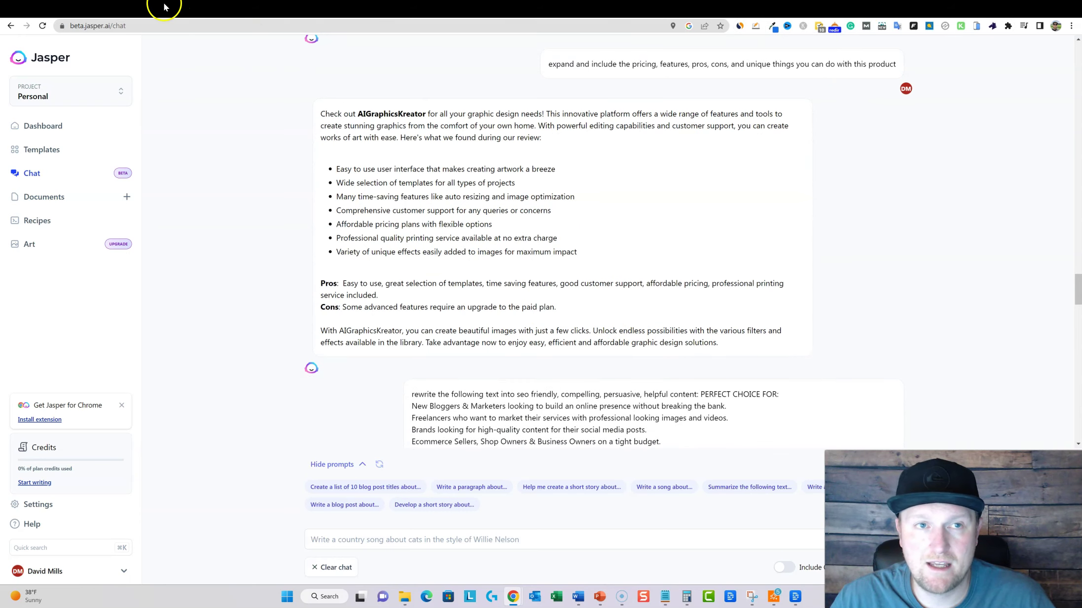
- Scan the copied response in Originality.AI with Detect AI only, leaving Plagiarism Check off
{"action": "left_click", "coordinate": [181, 9]}
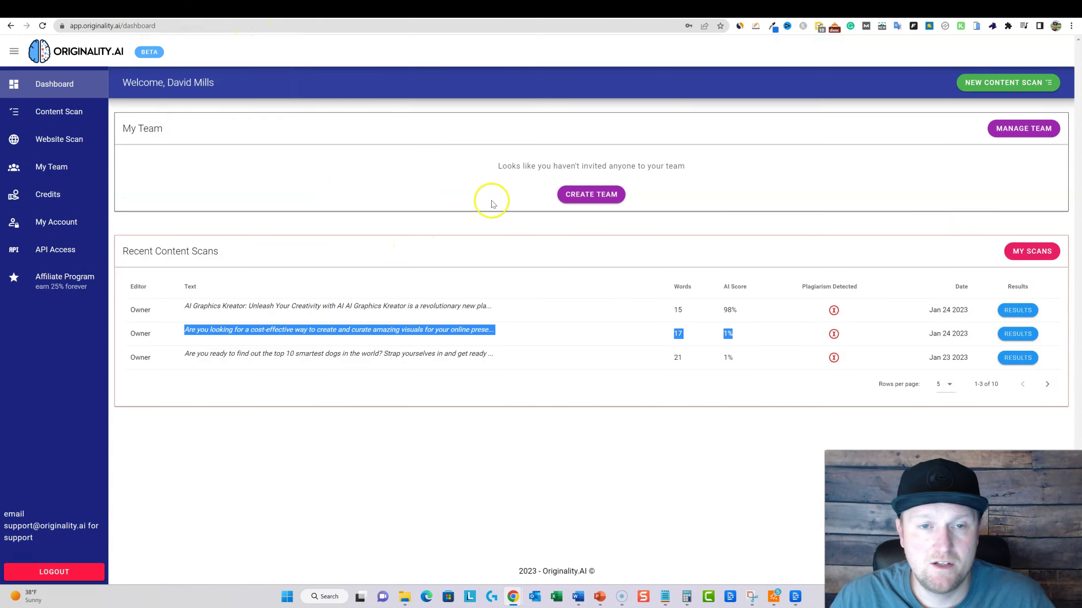
{"action": "left_click", "coordinate": [967, 82]}
{"action": "left_click", "coordinate": [939, 179]}
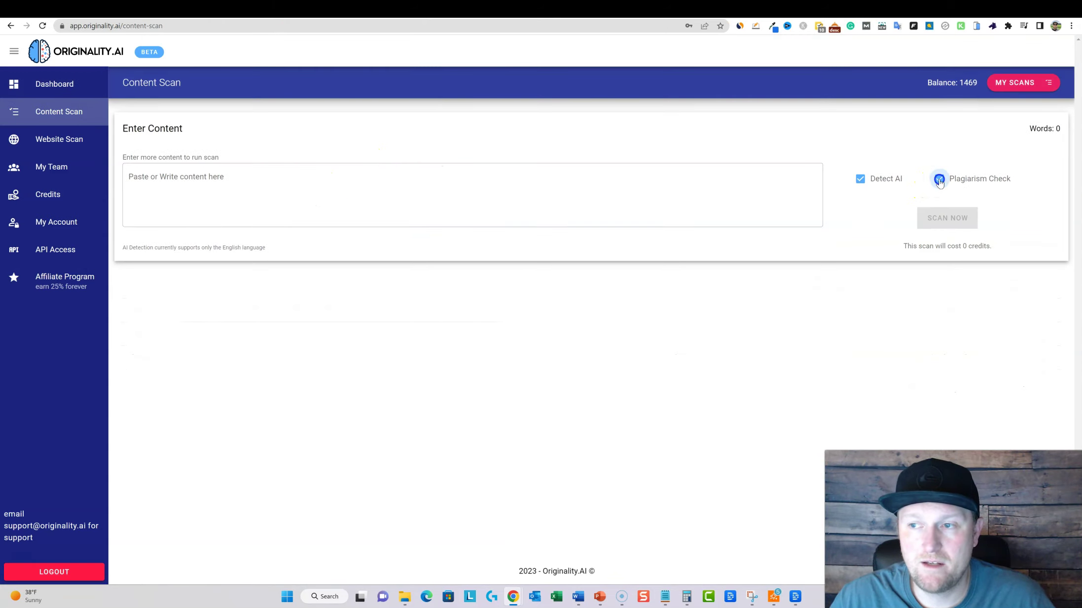
{"action": "left_click", "coordinate": [745, 189]}
{"action": "key", "text": "ctrl+v"}
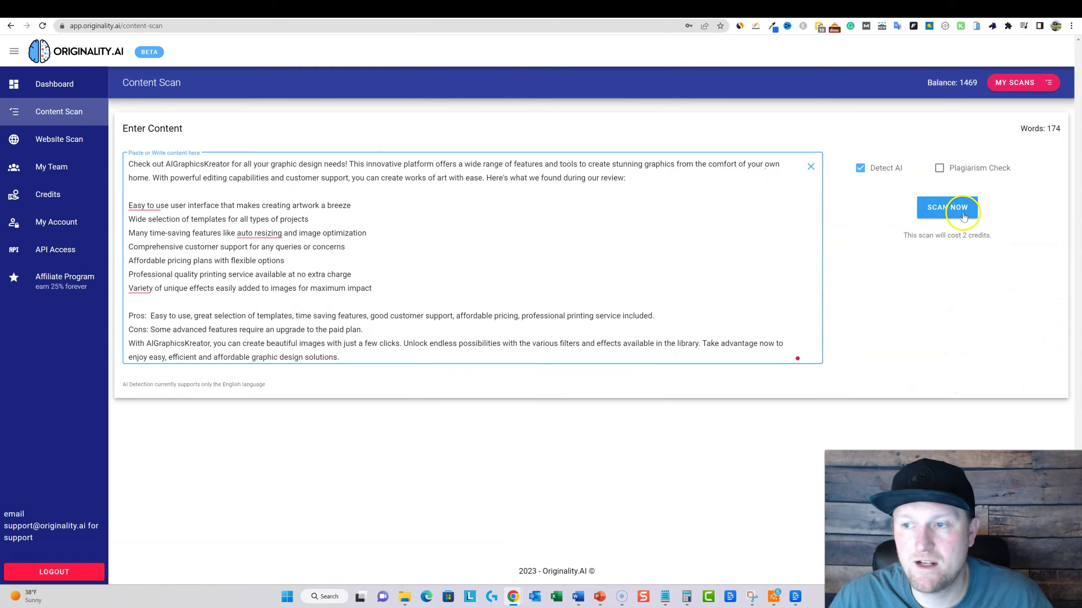
{"action": "left_click", "coordinate": [947, 218]}
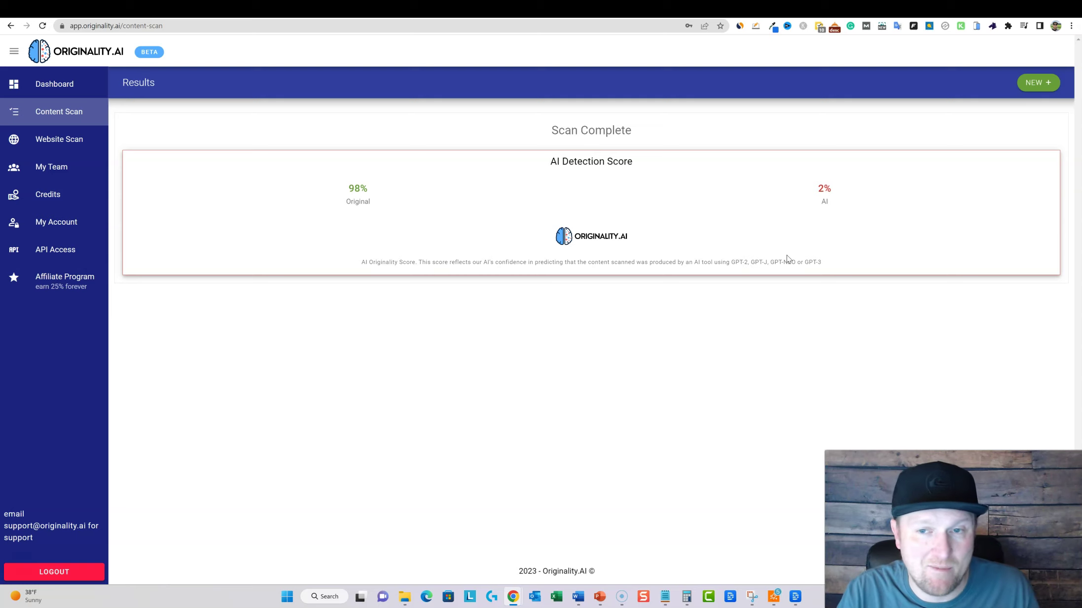
- Copy the AI Graphics Kreator sales page address and convert that page with the ToolsYep Web page to Plain Text tool
{"action": "left_click", "coordinate": [787, 256]}
{"action": "left_click", "coordinate": [930, 9]}
{"action": "scroll", "coordinate": [572, 296], "scroll_direction": "down", "scroll_amount": 10}
{"action": "left_click", "coordinate": [210, 24]}
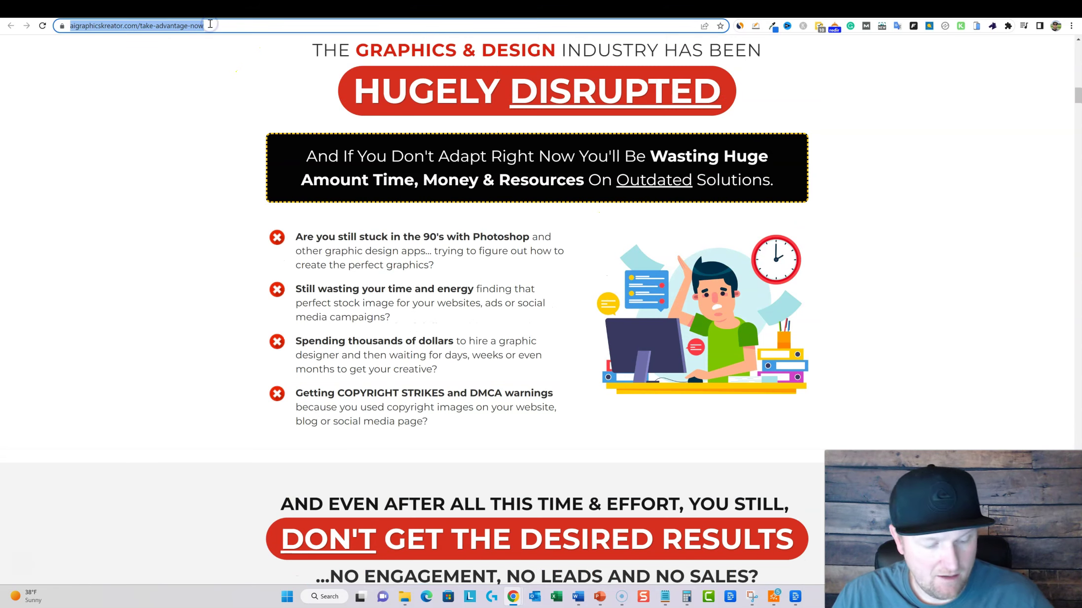
{"action": "left_click", "coordinate": [885, 11]}
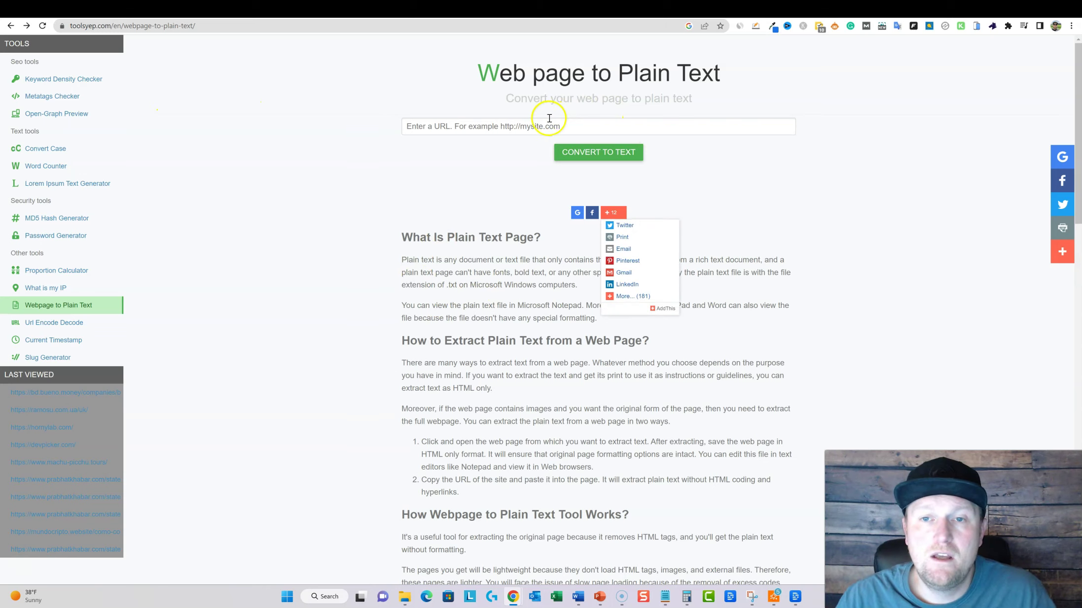
{"action": "left_click", "coordinate": [567, 126]}
{"action": "key", "text": "ctrl+v"}
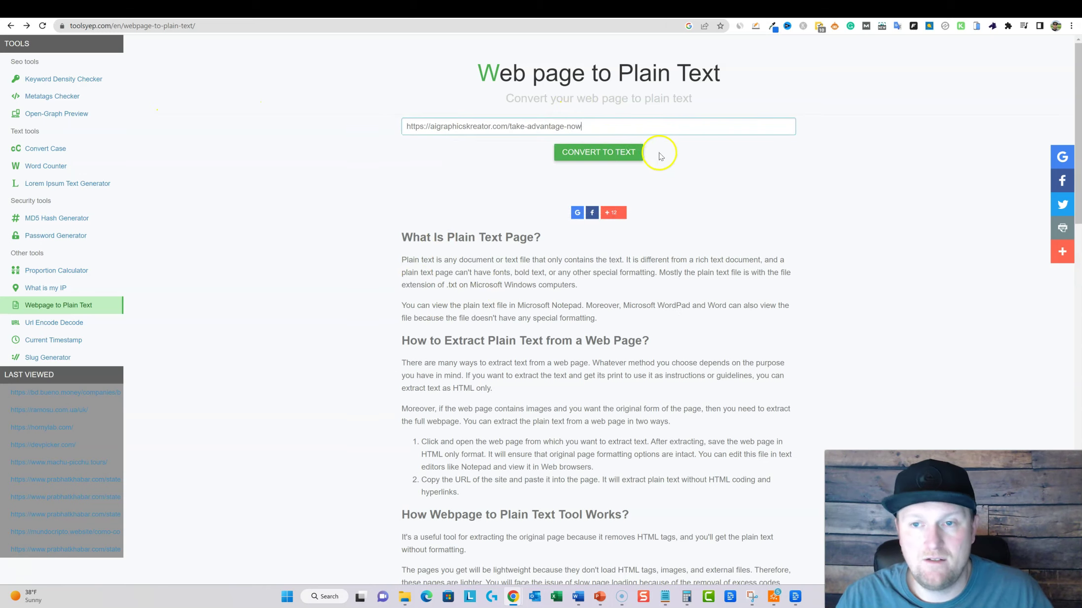
{"action": "left_click", "coordinate": [613, 152]}
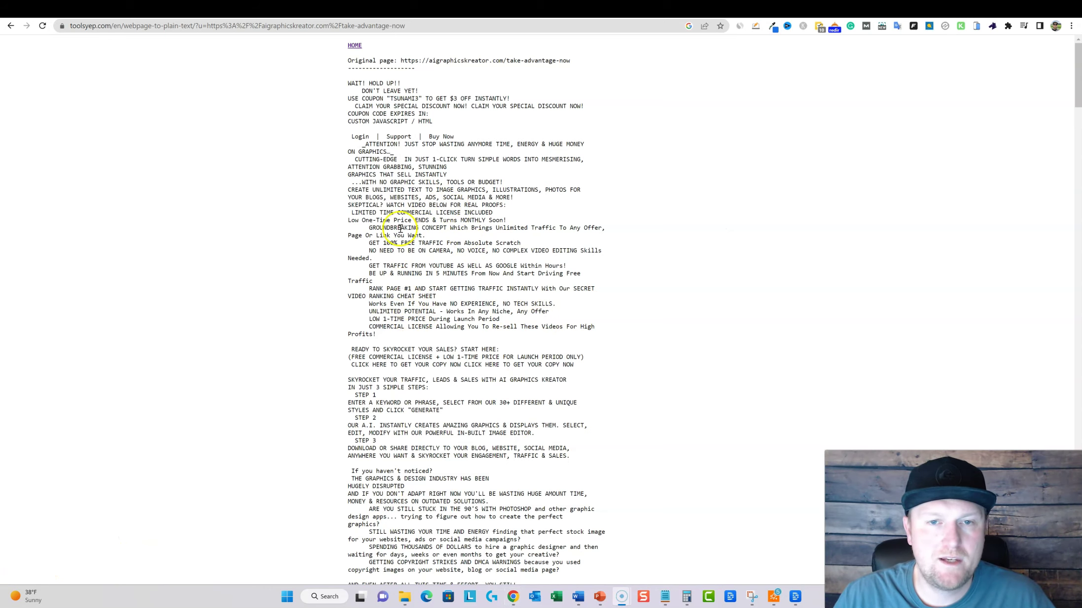
{"action": "triple_click", "coordinate": [367, 143]}
{"action": "left_click", "coordinate": [371, 142]}
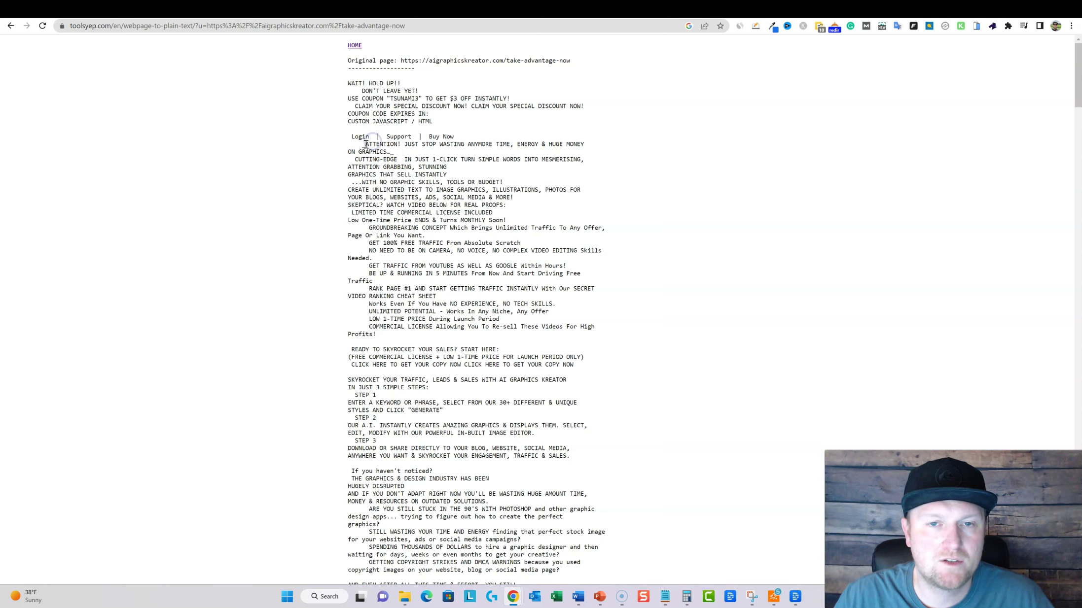
{"action": "left_click_drag", "start_coordinate": [387, 147], "coordinate": [521, 507]}
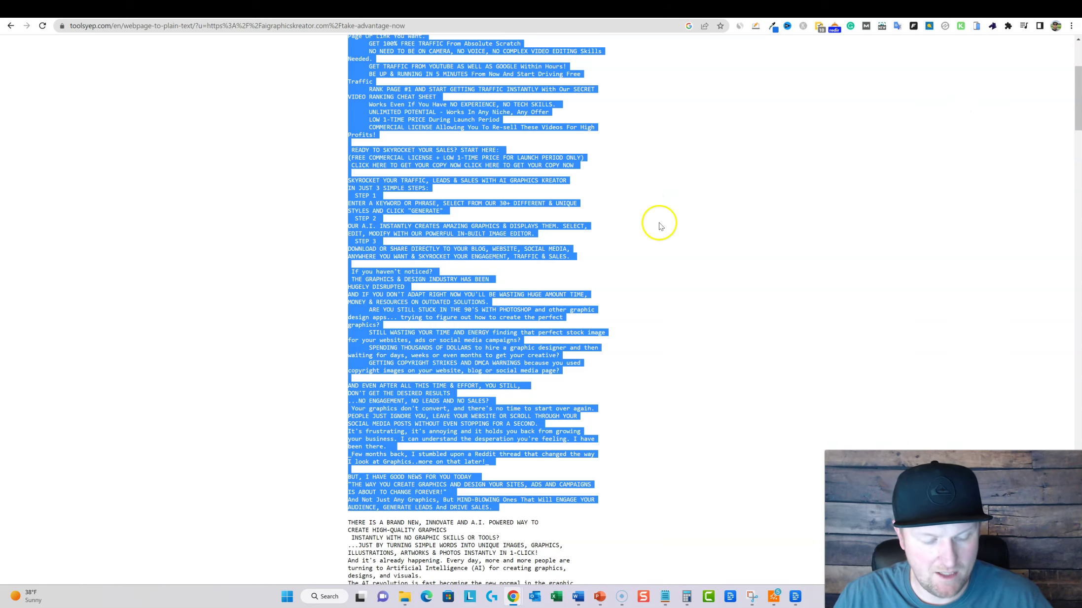
- Copy the plain text from "Introducing..." through the "Easy to Access Campaigns & Projects" section and count its words with Word Counter Plus
{"action": "scroll", "coordinate": [586, 241], "scroll_direction": "down", "scroll_amount": 20}
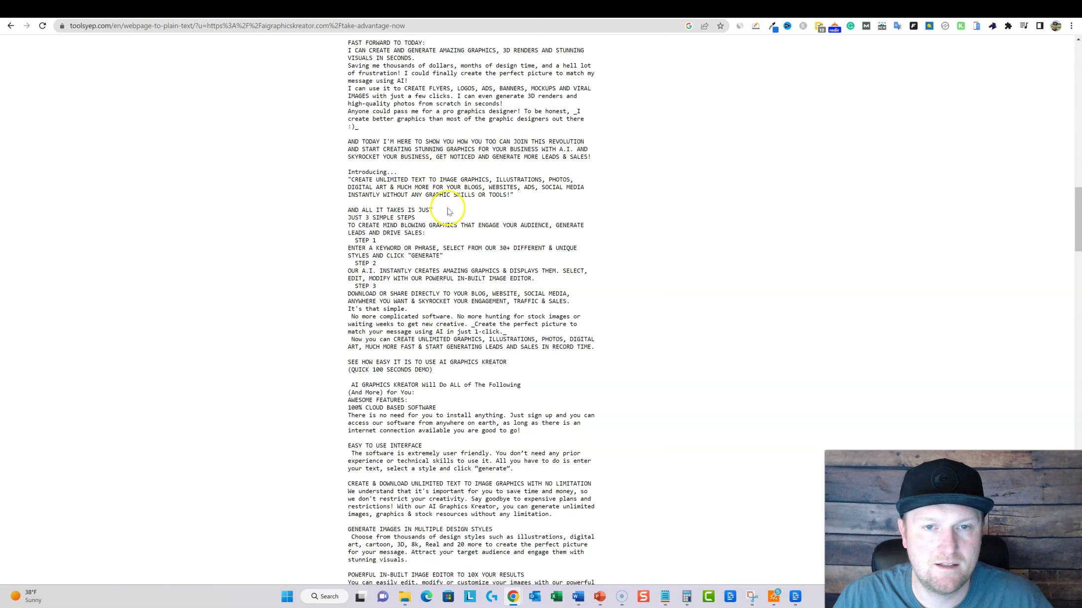
{"action": "left_click_drag", "start_coordinate": [347, 172], "coordinate": [568, 386]}
{"action": "scroll", "coordinate": [579, 553], "scroll_direction": "down", "scroll_amount": 5}
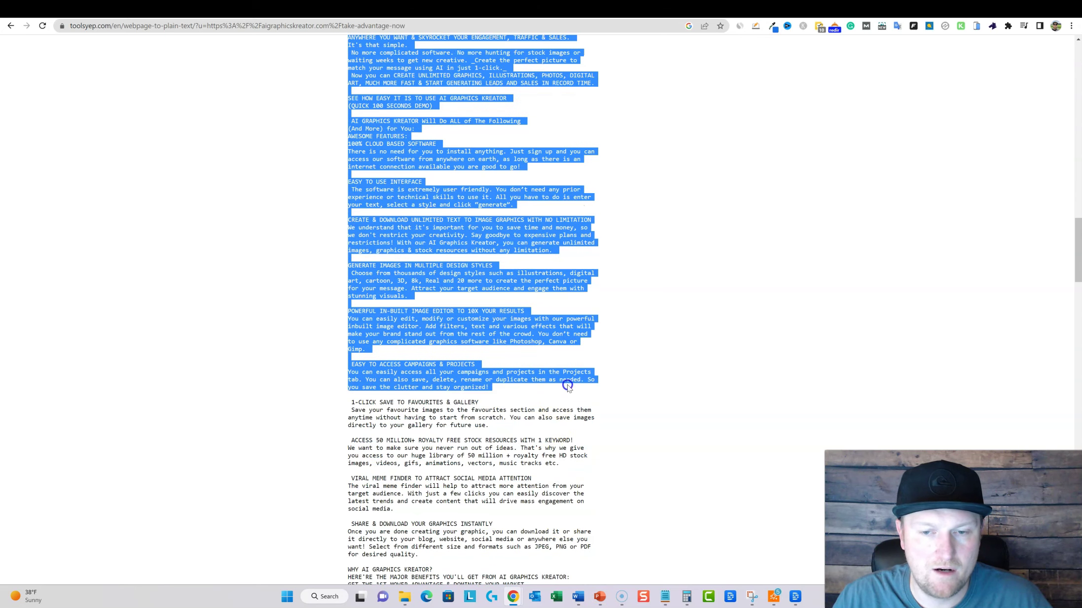
{"action": "right_click", "coordinate": [372, 222]}
{"action": "left_click", "coordinate": [425, 354]}
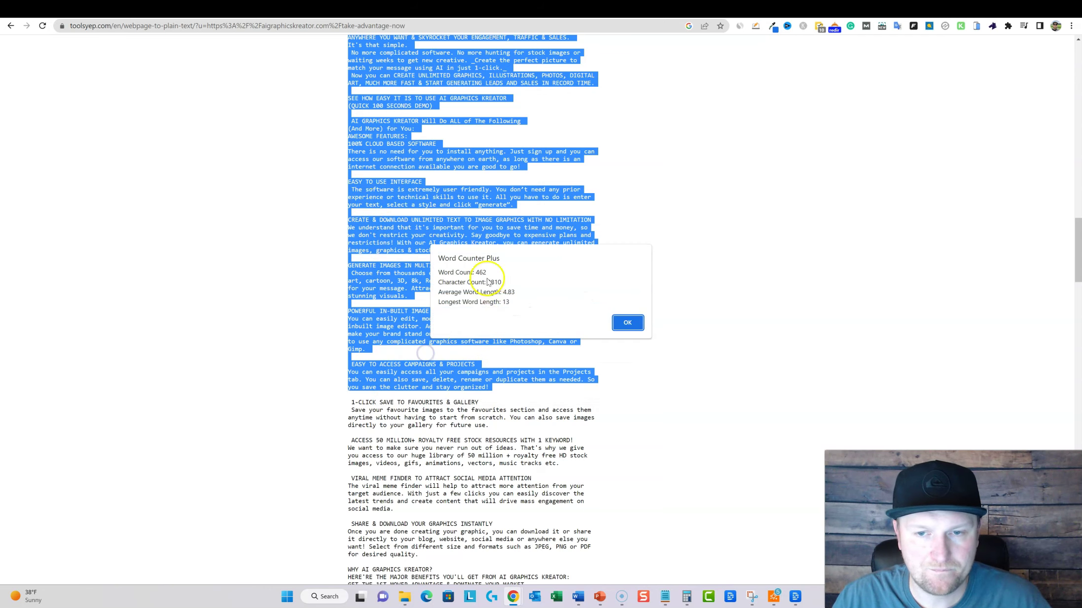
{"action": "left_click", "coordinate": [632, 323]}
{"action": "scroll", "coordinate": [730, 227], "scroll_direction": "up", "scroll_amount": 1}
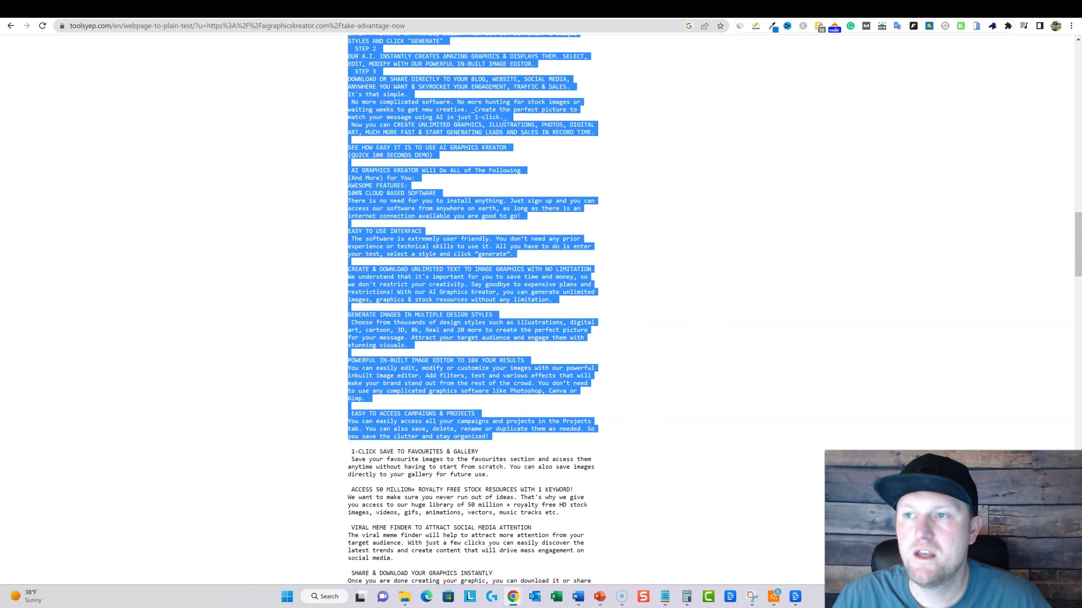
- Switch to Jasper Chat and submit "rewrite the following into a nice structured review blog post with headings and be helpful and informative:" followed by the copied text
{"action": "left_click", "coordinate": [795, 6]}
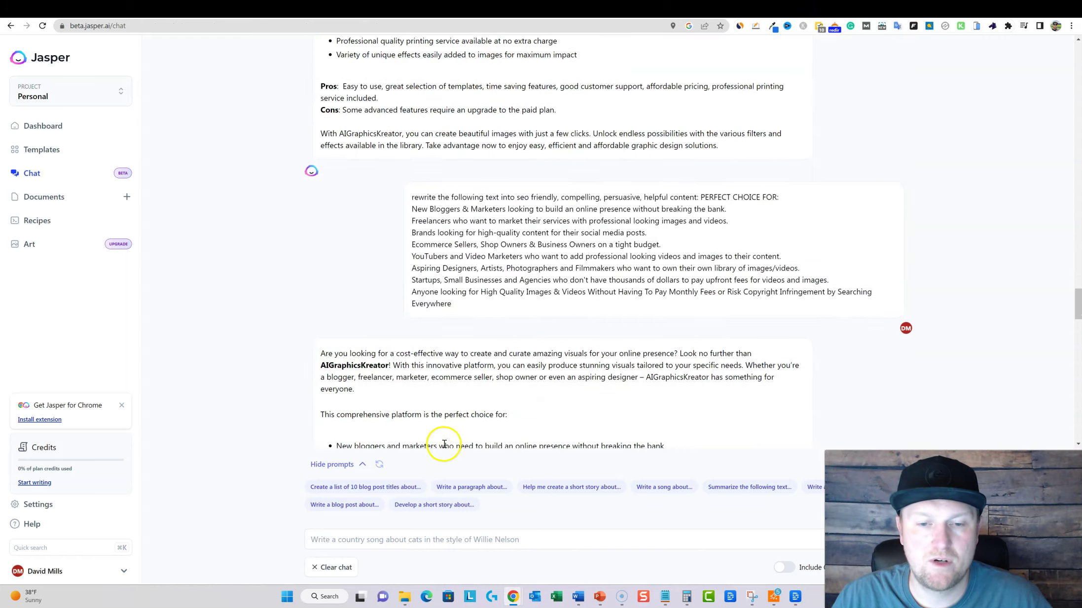
{"action": "left_click", "coordinate": [392, 539]}
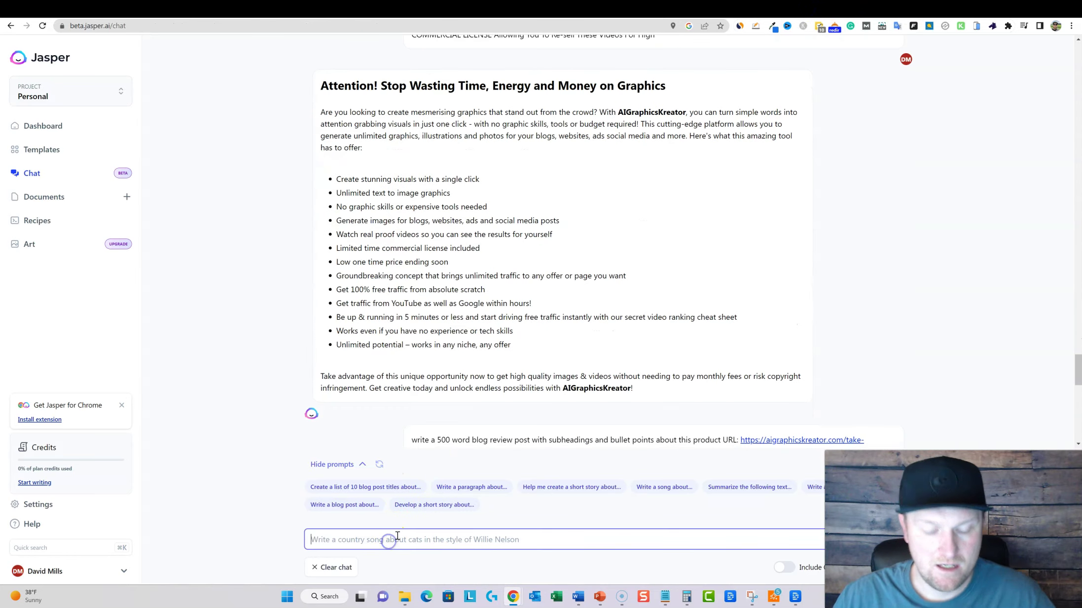
{"action": "type", "text": "W"}
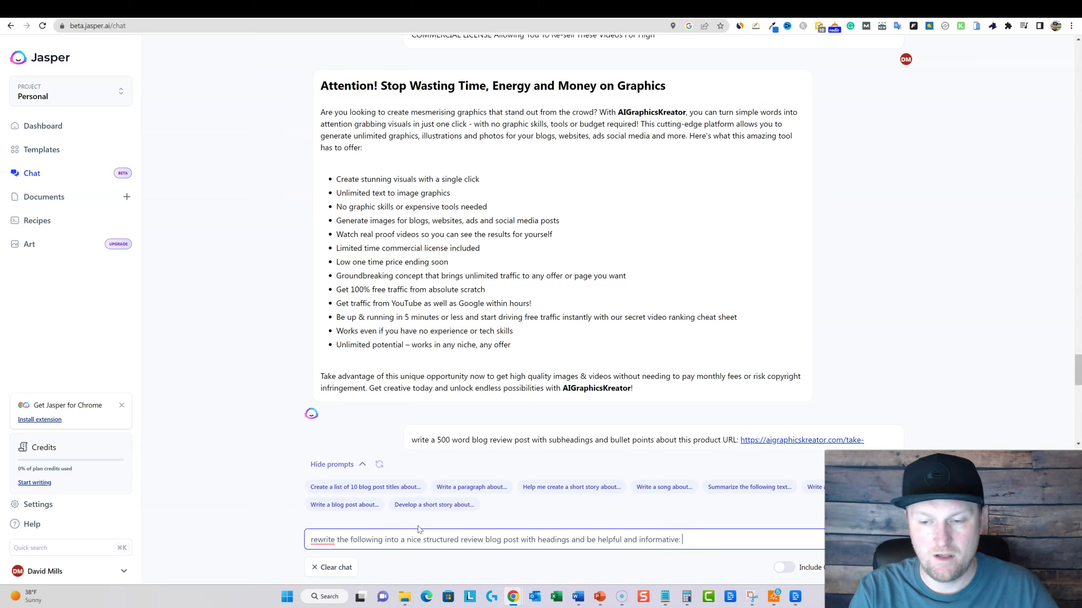
{"action": "key", "text": "ctrl+v"}
{"action": "key", "text": "Return"}
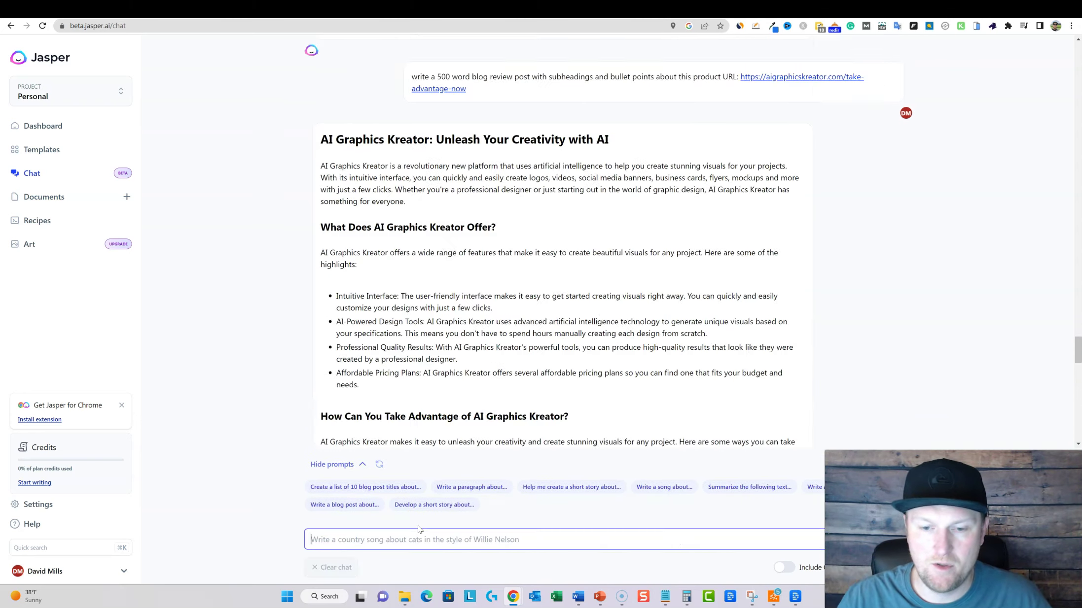
- Paste the review rewrite prompt with the sales page text and shorten its end back to "GENERATE LEADS AND DRIVE SALES:"
{"action": "key", "text": "ctrl+v"}
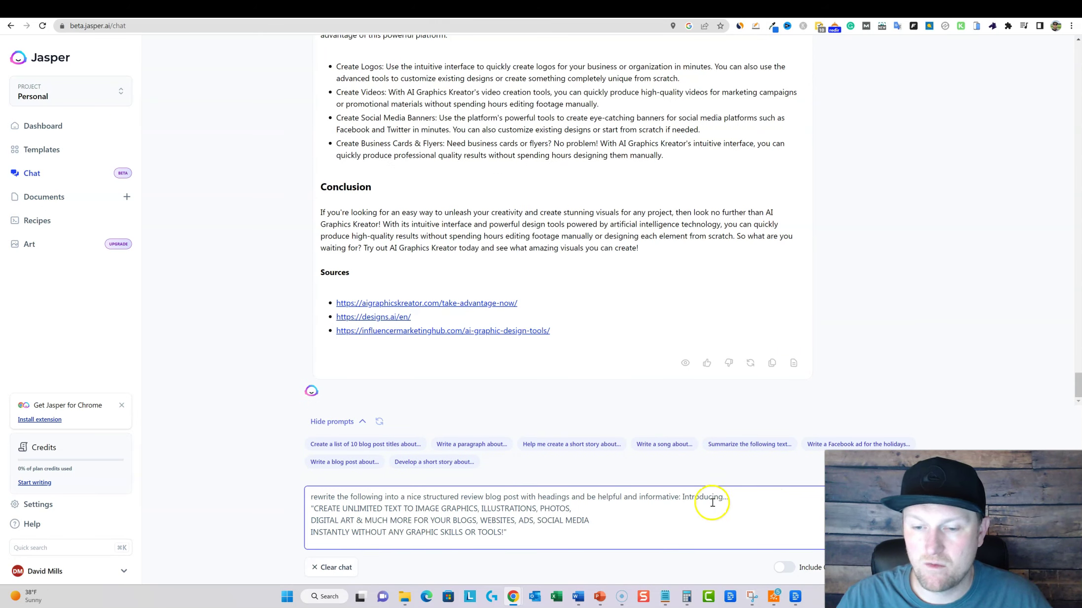
{"action": "left_click_drag", "start_coordinate": [508, 534], "coordinate": [297, 505]}
{"action": "key", "text": "ctrl+v"}
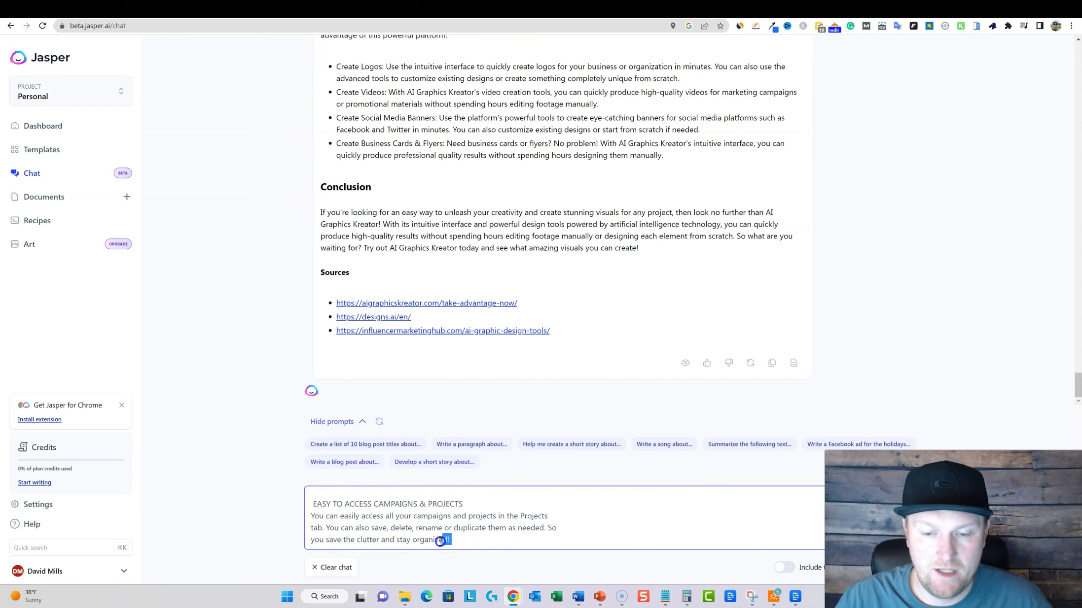
{"action": "left_click_drag", "start_coordinate": [401, 539], "coordinate": [306, 504]}
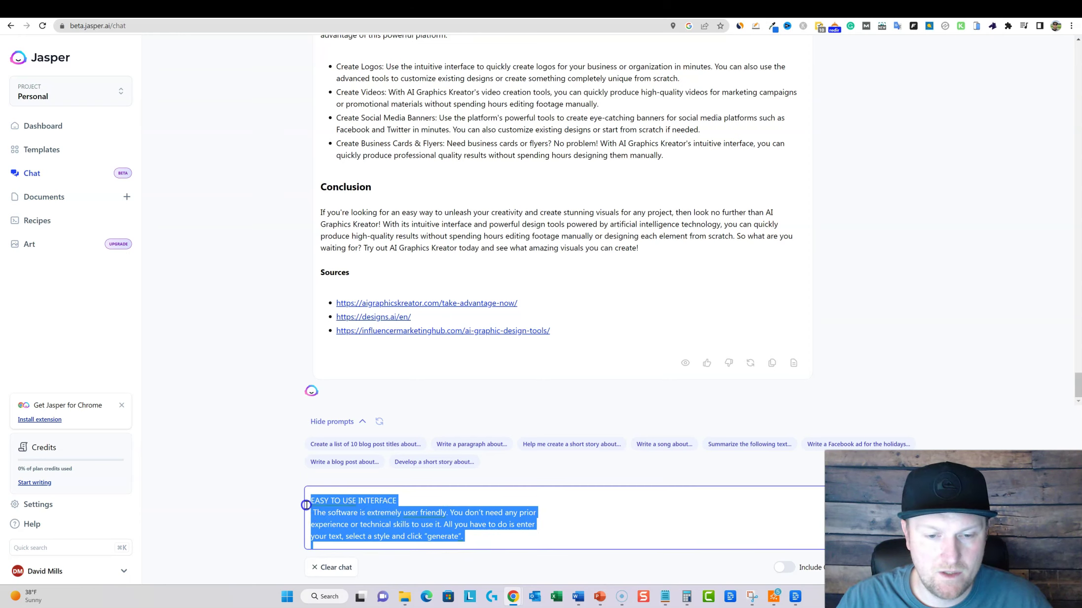
{"action": "key", "text": "BackSpace"}
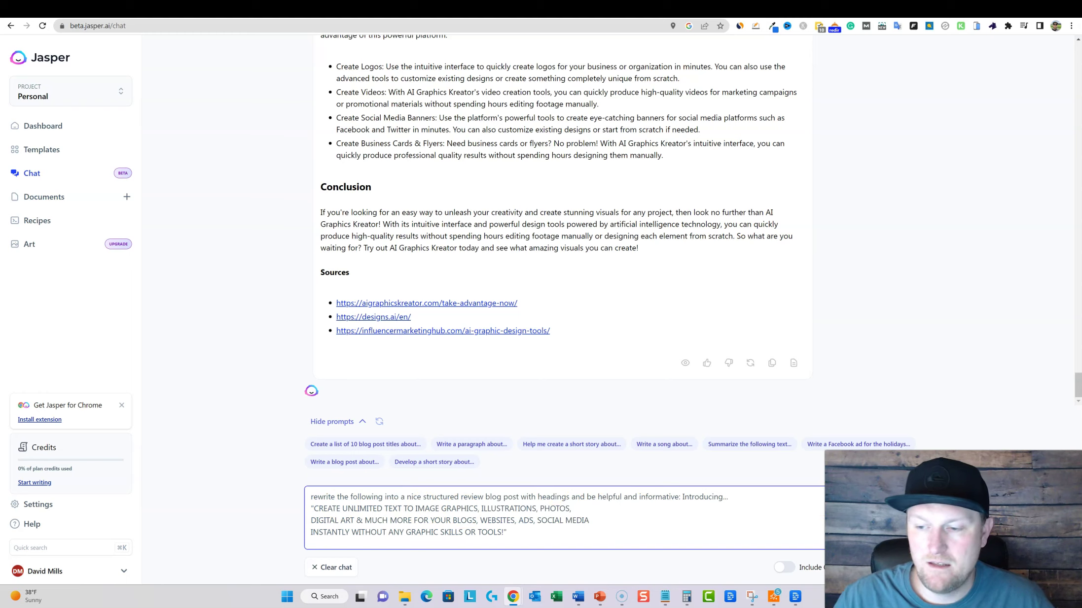
{"action": "key", "text": "Return"}
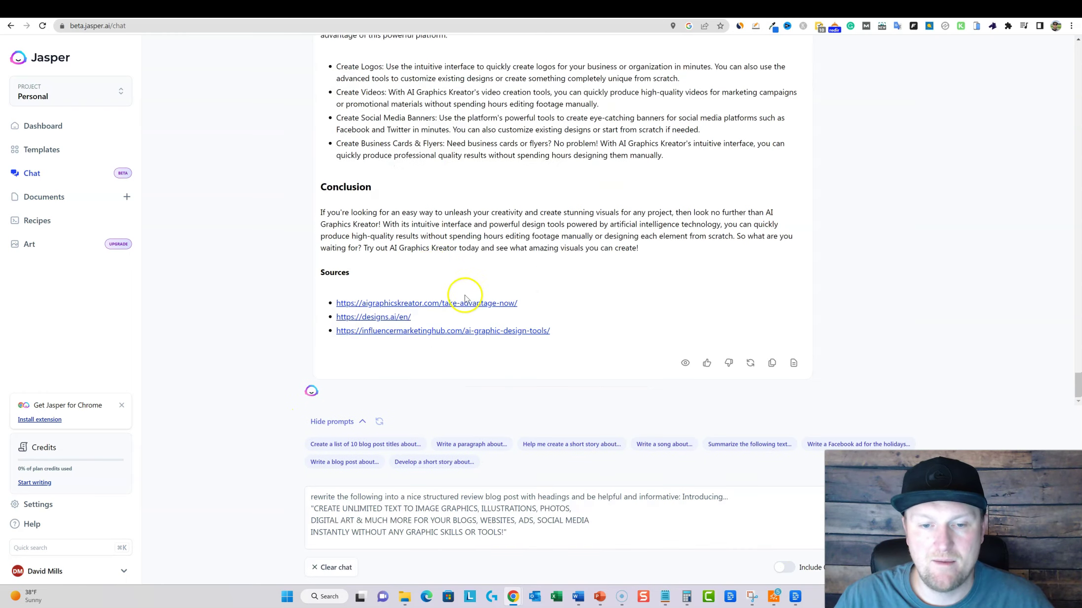
{"action": "scroll", "coordinate": [550, 538], "scroll_direction": "down", "scroll_amount": 5}
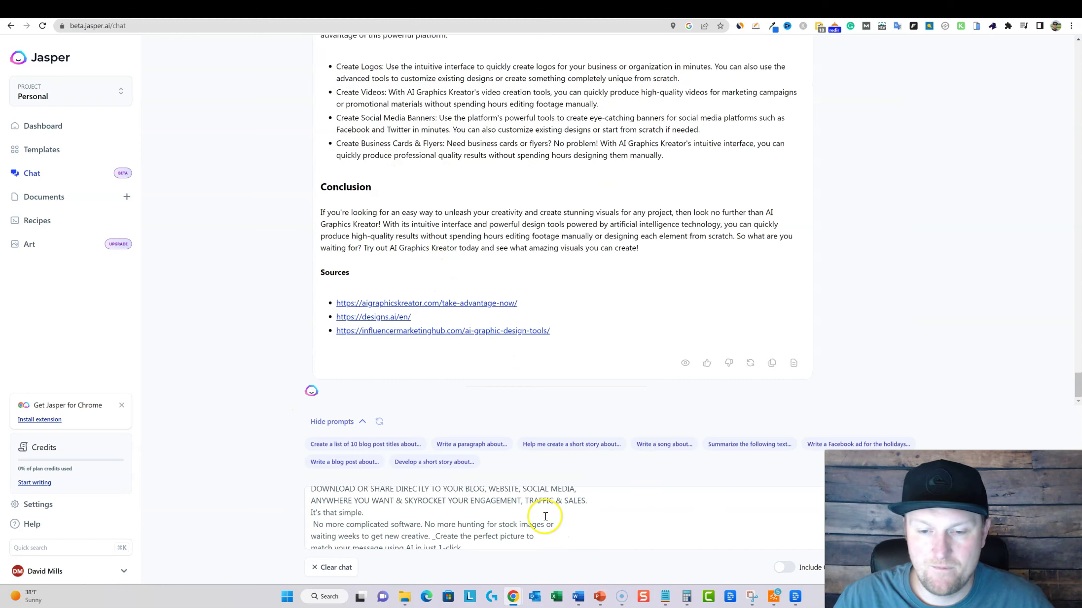
{"action": "key", "text": "ctrl+a"}
{"action": "key", "text": "ctrl+v"}
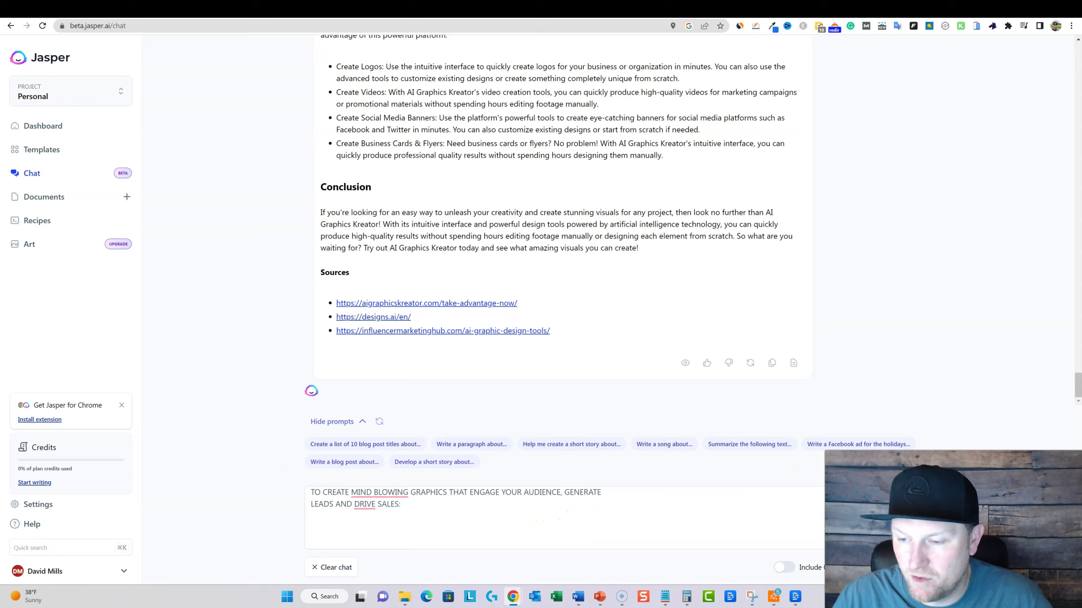
- Count the words of the sales text in the earlier "well formated blog post including subheadings and bullet points" prompt with Word Counter Plus
{"action": "scroll", "coordinate": [677, 364], "scroll_direction": "up", "scroll_amount": 20}
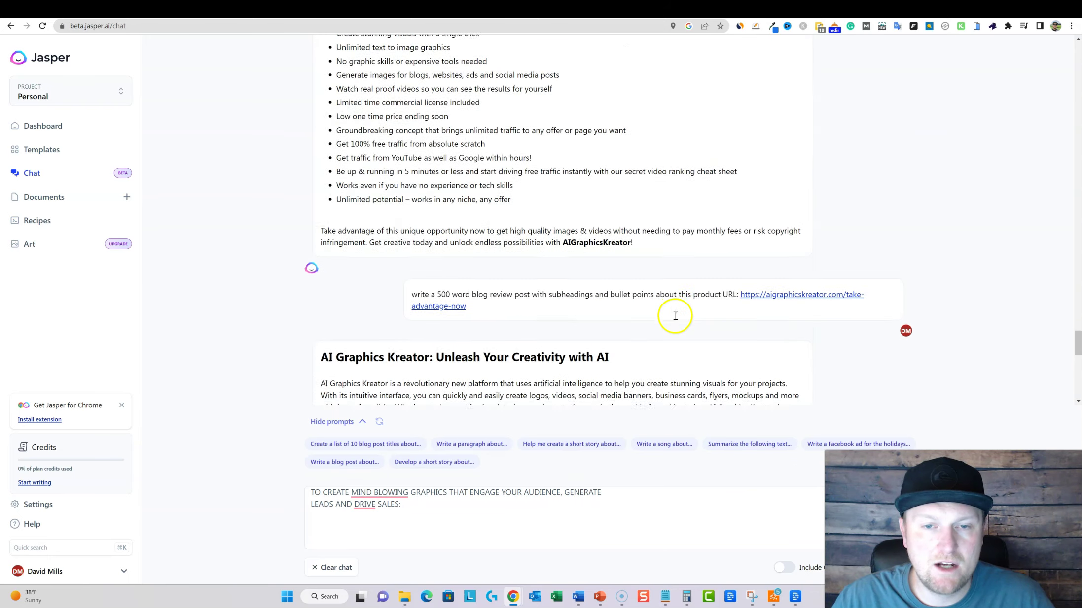
{"action": "scroll", "coordinate": [542, 222], "scroll_direction": "down", "scroll_amount": 2}
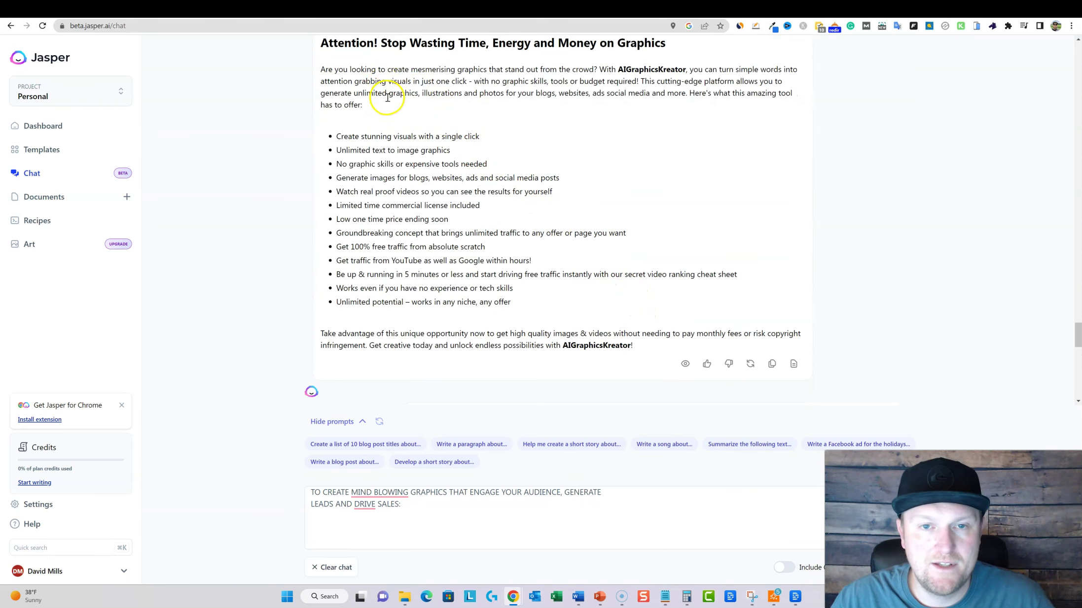
{"action": "scroll", "coordinate": [374, 103], "scroll_direction": "up", "scroll_amount": 1}
{"action": "scroll", "coordinate": [443, 227], "scroll_direction": "up", "scroll_amount": 8}
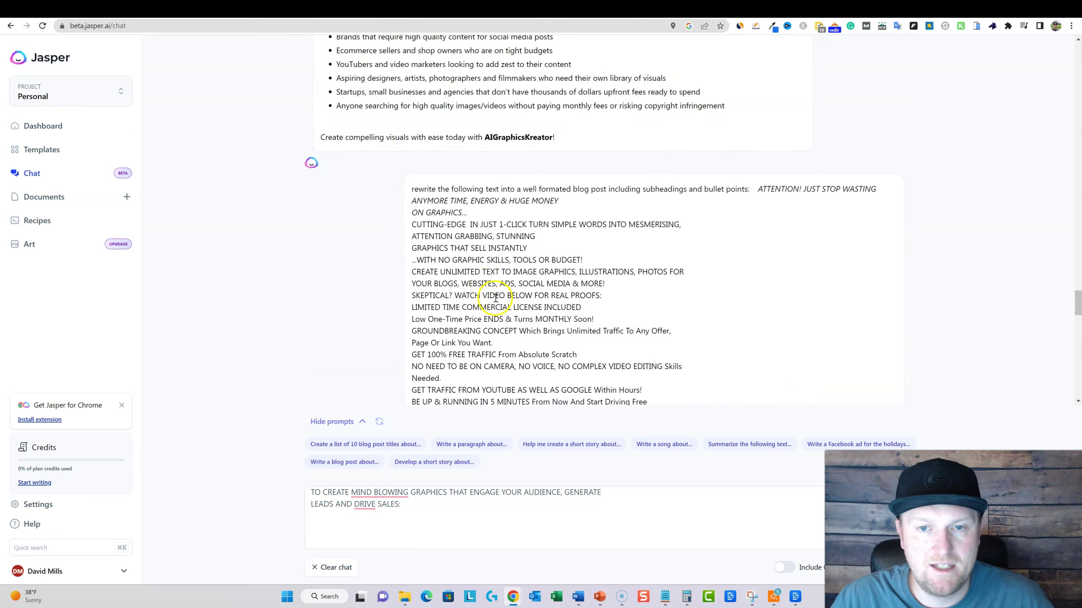
{"action": "scroll", "coordinate": [485, 279], "scroll_direction": "down", "scroll_amount": 1}
{"action": "left_click_drag", "start_coordinate": [412, 140], "coordinate": [785, 176]}
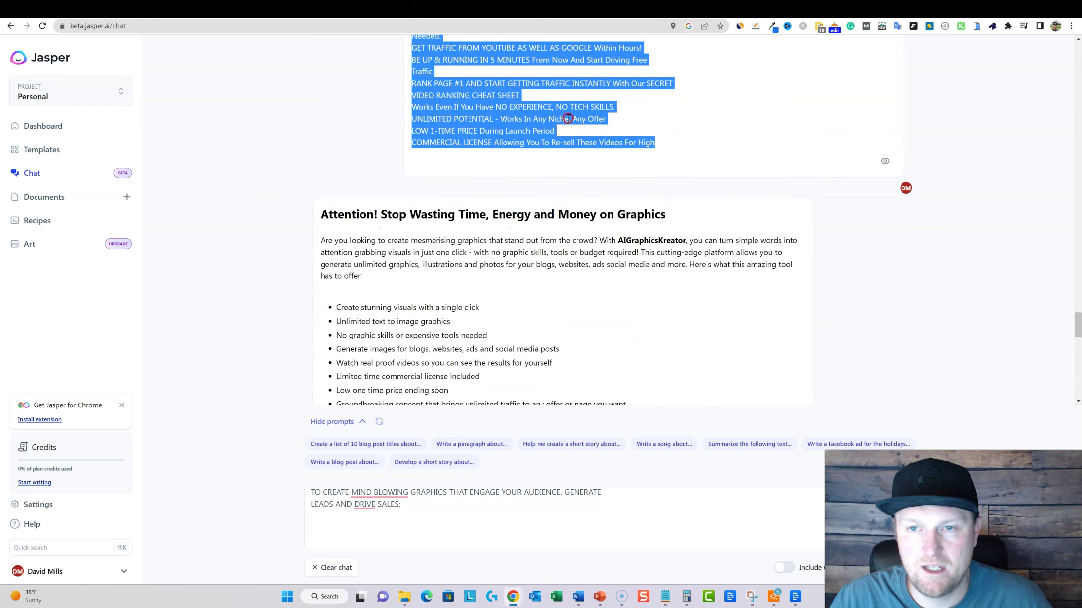
{"action": "right_click", "coordinate": [568, 118]}
{"action": "left_click", "coordinate": [577, 261]}
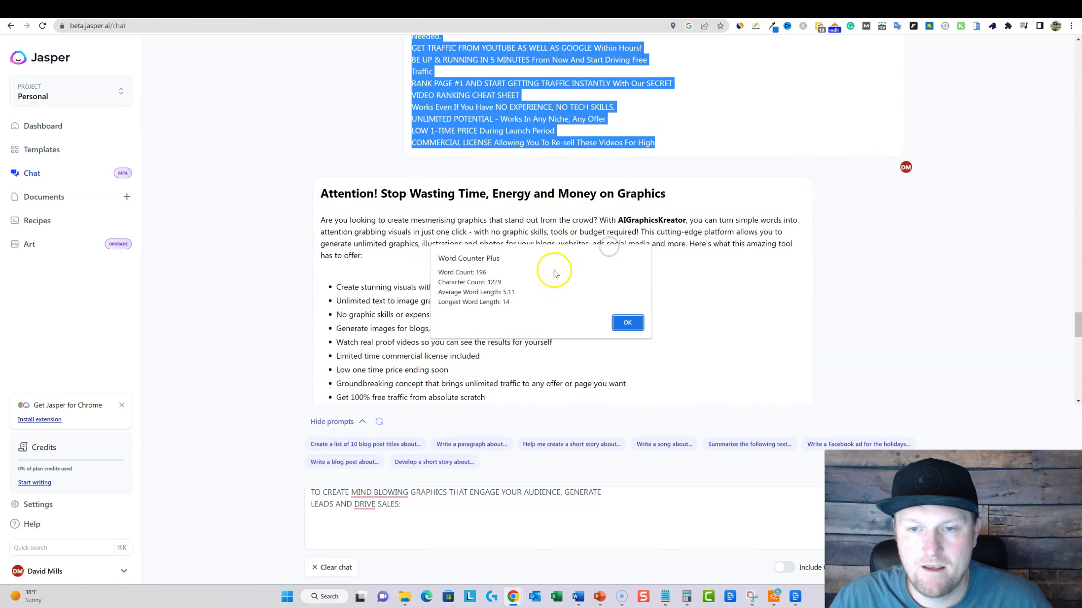
{"action": "left_click", "coordinate": [625, 322]}
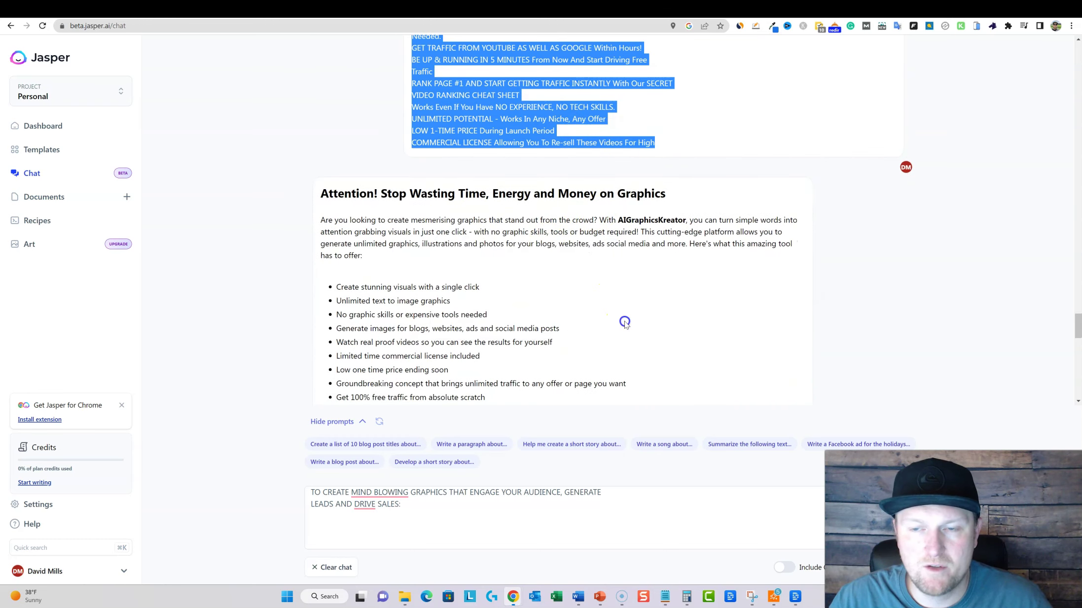
{"action": "left_click", "coordinate": [727, 163]}
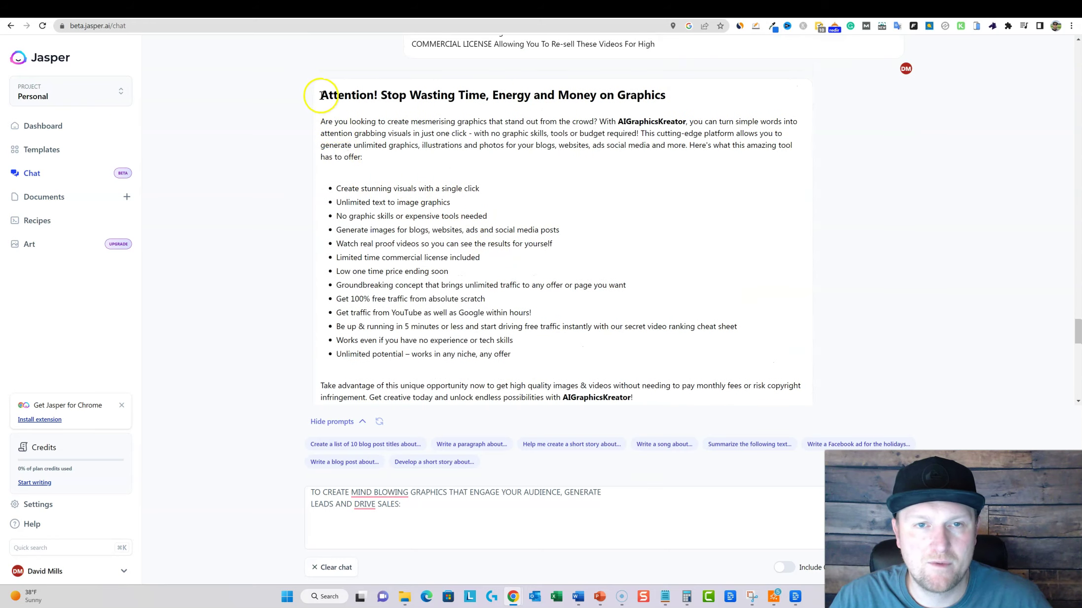
- Count the words in the "Attention! Stop Wasting Time, Energy and Money on Graphics" response with Word Counter Plus
{"action": "left_click_drag", "start_coordinate": [321, 98], "coordinate": [780, 393]}
{"action": "left_click", "coordinate": [625, 330]}
{"action": "left_click", "coordinate": [744, 237]}
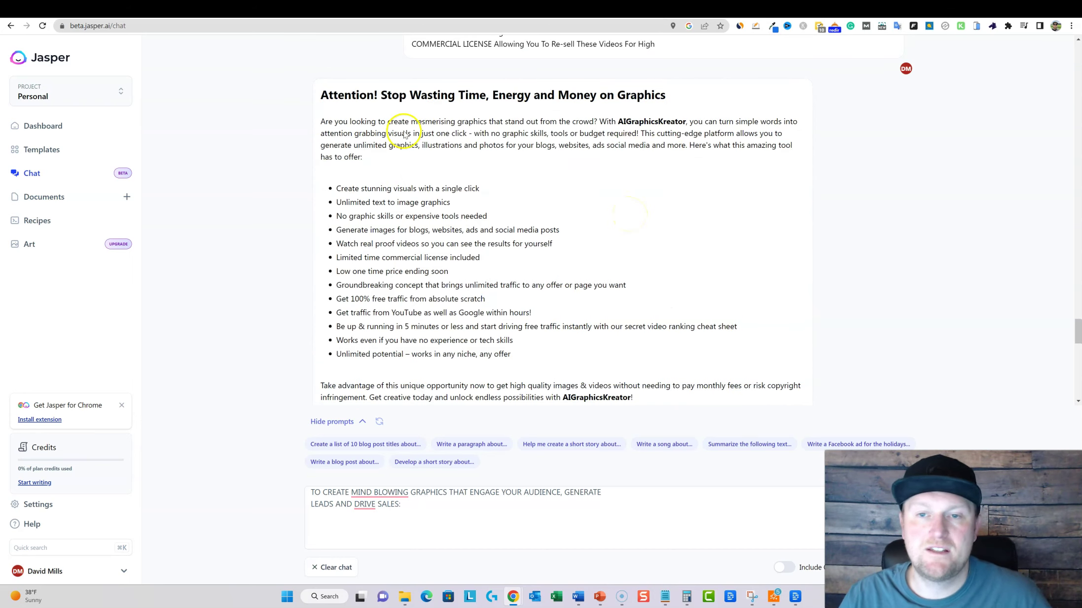
- Copy the "Attention! Stop Wasting Time, Energy and Money on Graphics" response and scan it in Originality.AI with Detect AI only
{"action": "scroll", "coordinate": [548, 358], "scroll_direction": "down", "scroll_amount": 1}
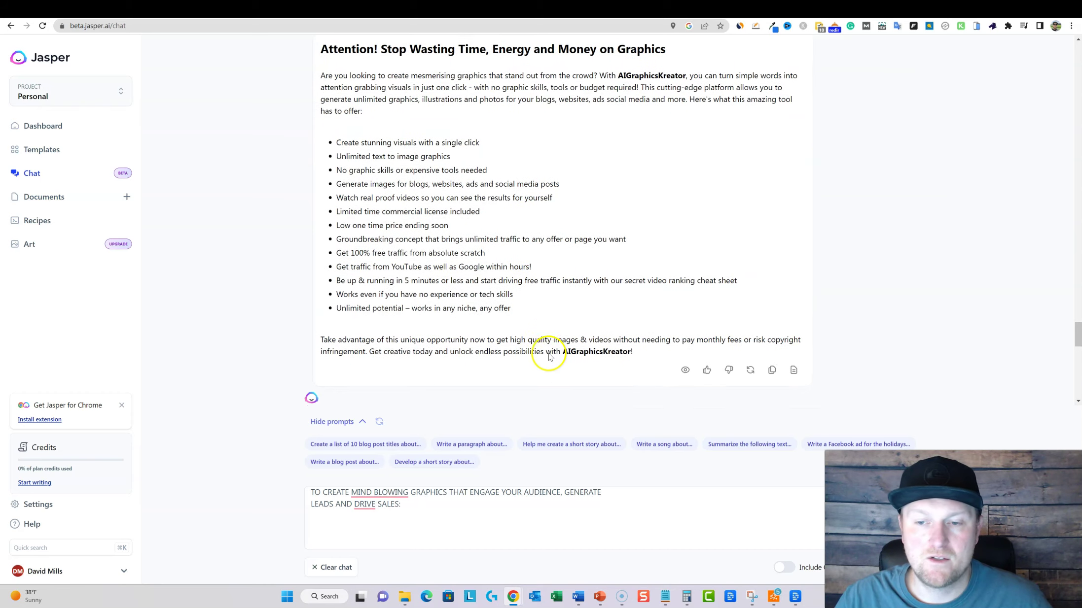
{"action": "scroll", "coordinate": [550, 358], "scroll_direction": "up", "scroll_amount": 1}
{"action": "scroll", "coordinate": [678, 377], "scroll_direction": "down", "scroll_amount": 1}
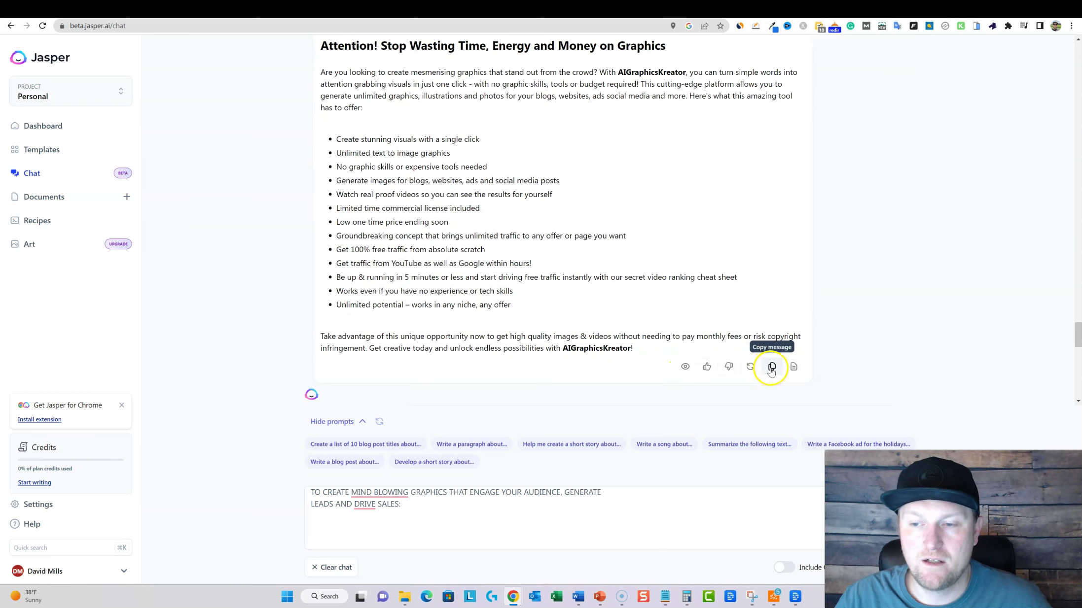
{"action": "left_click", "coordinate": [772, 368]}
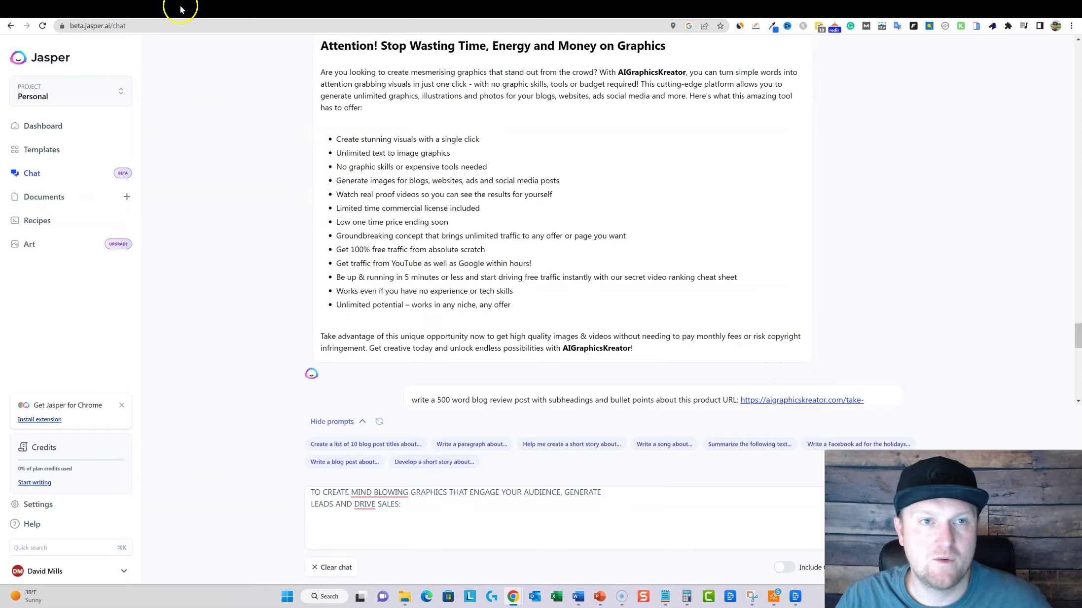
{"action": "left_click", "coordinate": [181, 9]}
{"action": "left_click", "coordinate": [1035, 81]}
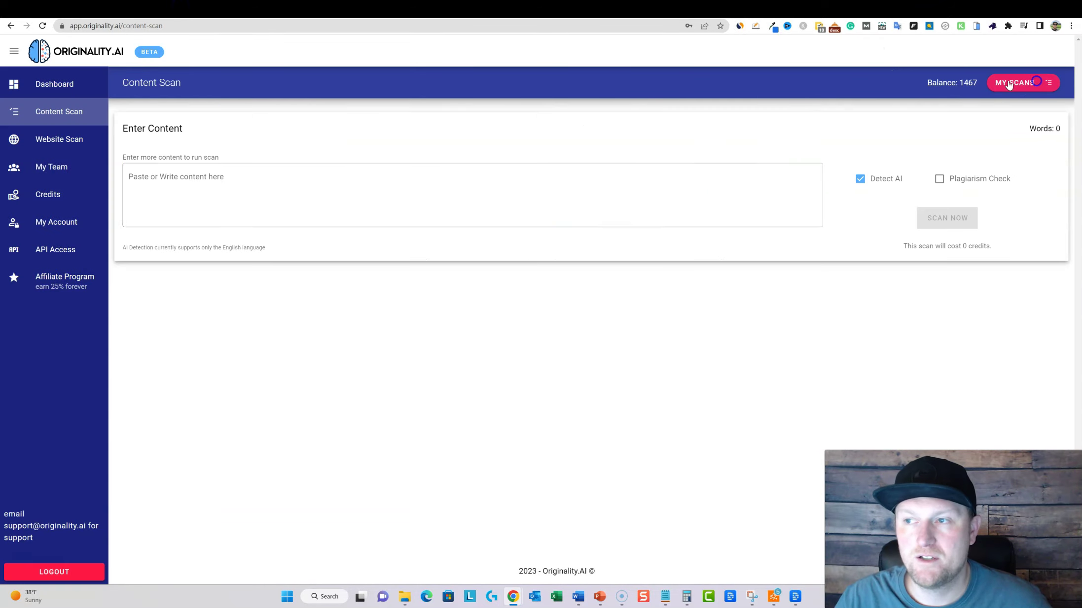
{"action": "left_click", "coordinate": [731, 209]}
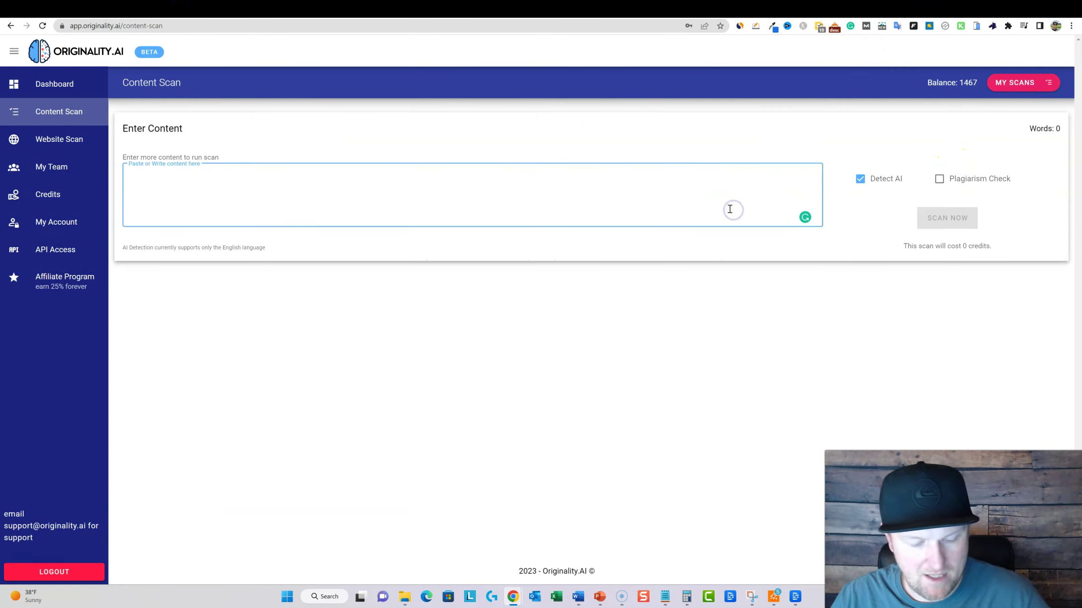
{"action": "key", "text": "ctrl+v"}
{"action": "left_click", "coordinate": [935, 208]}
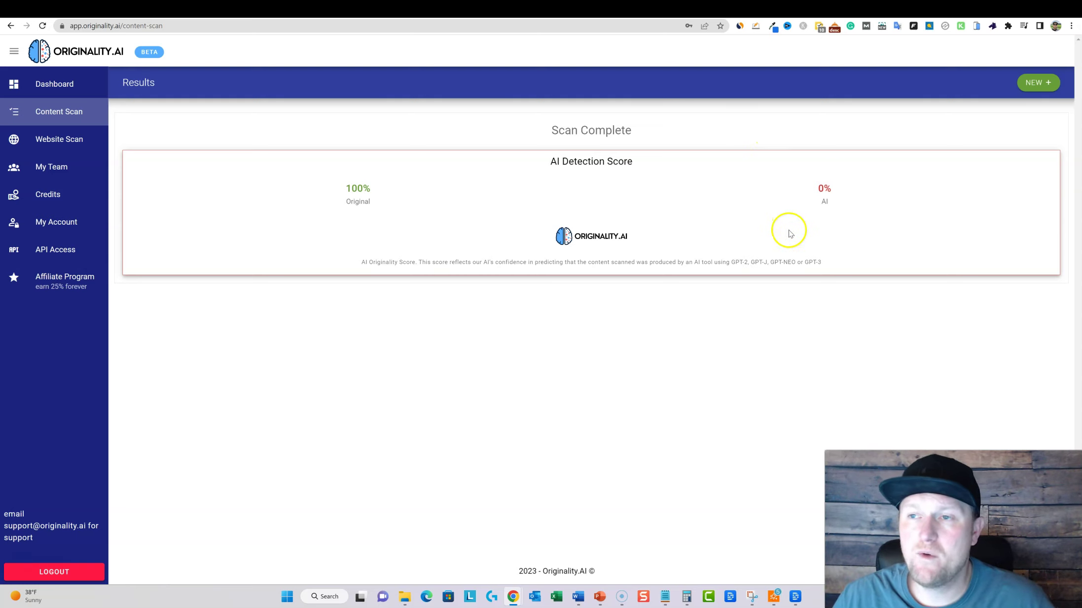
- Copy the same Jasper response again, switch to the WordPress admin, create a new post and paste the response into its body
{"action": "left_click", "coordinate": [811, 9]}
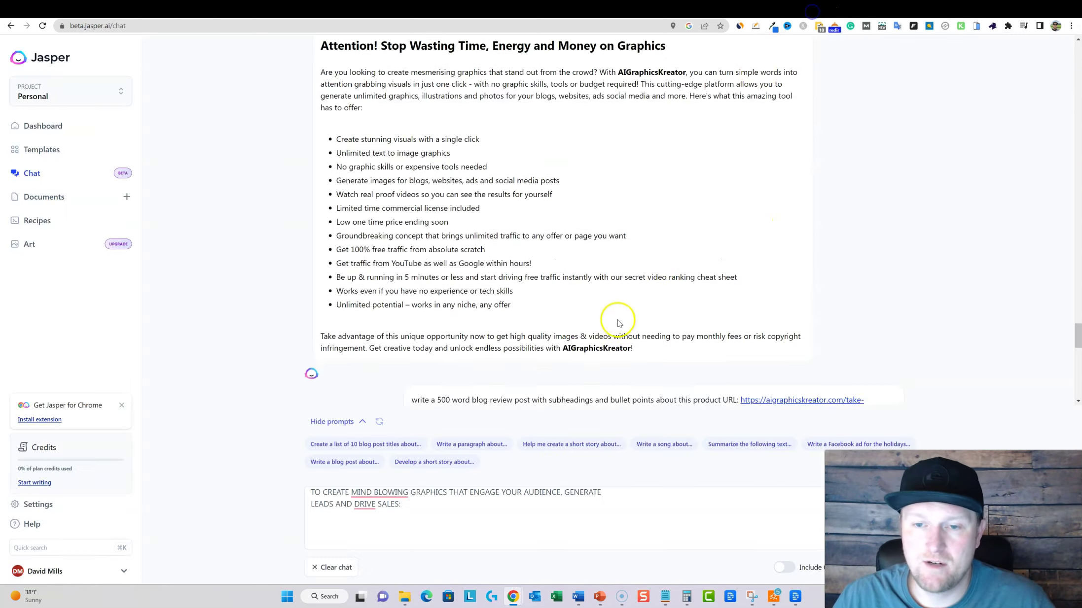
{"action": "left_click", "coordinate": [771, 366]}
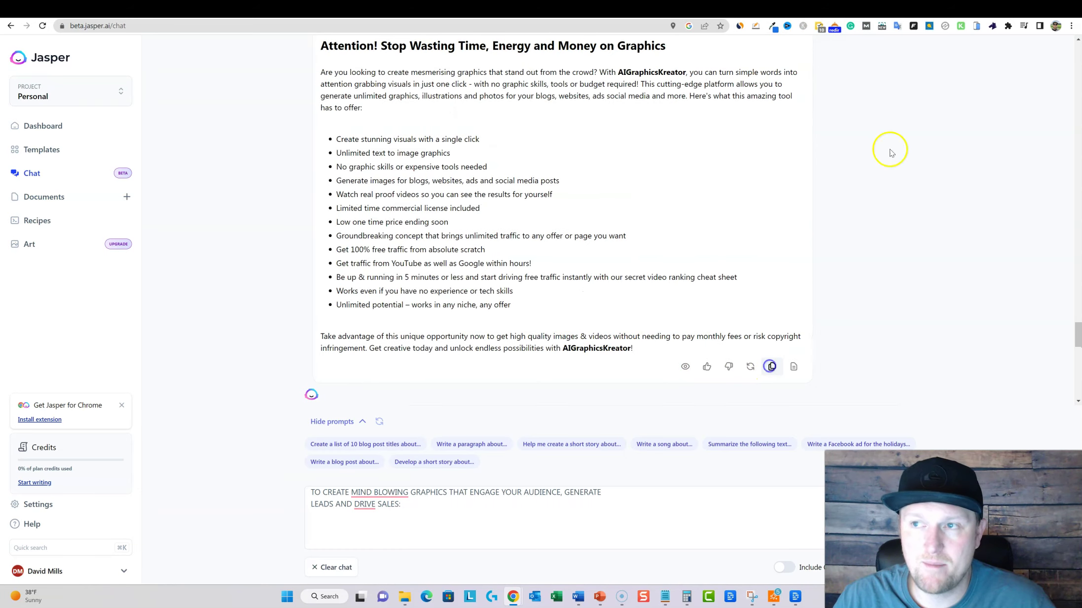
{"action": "left_click", "coordinate": [916, 12]}
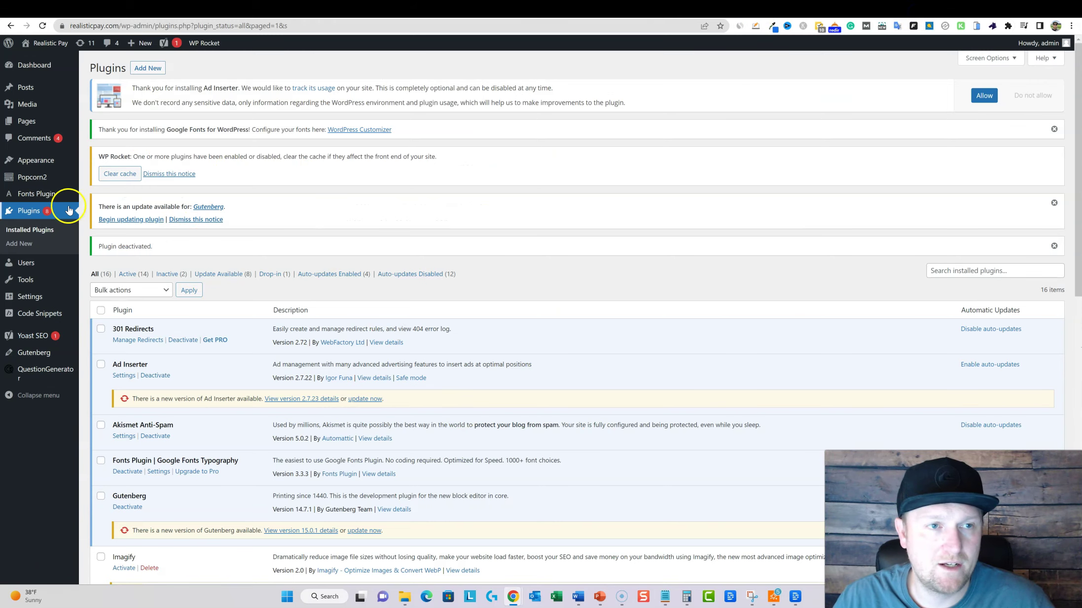
{"action": "mouse_move", "coordinate": [48, 87]}
{"action": "left_click", "coordinate": [103, 102]}
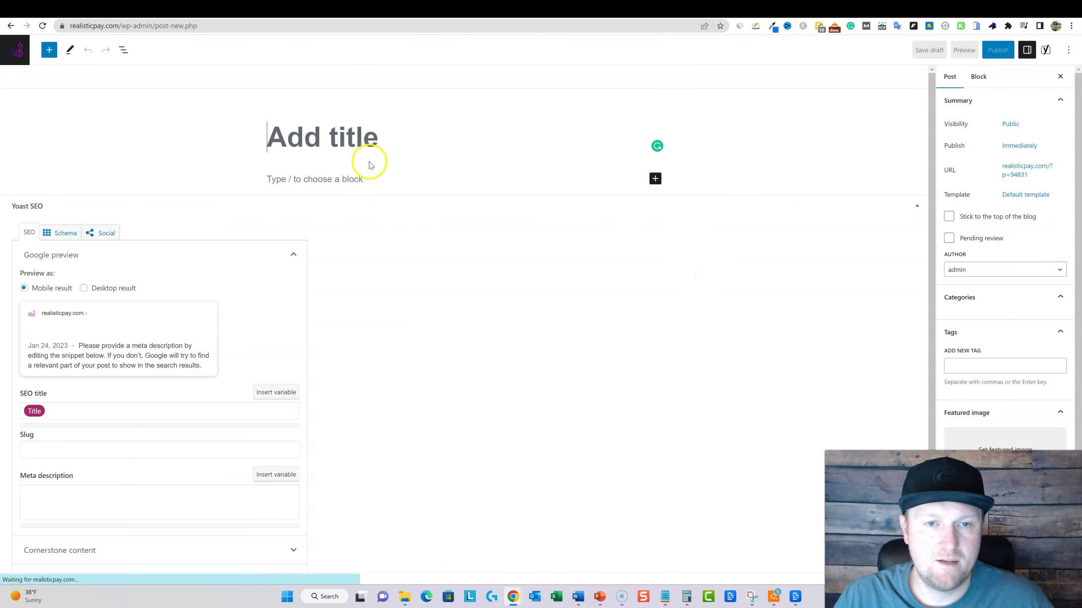
{"action": "left_click", "coordinate": [350, 180]}
{"action": "key", "text": "ctrl+v"}
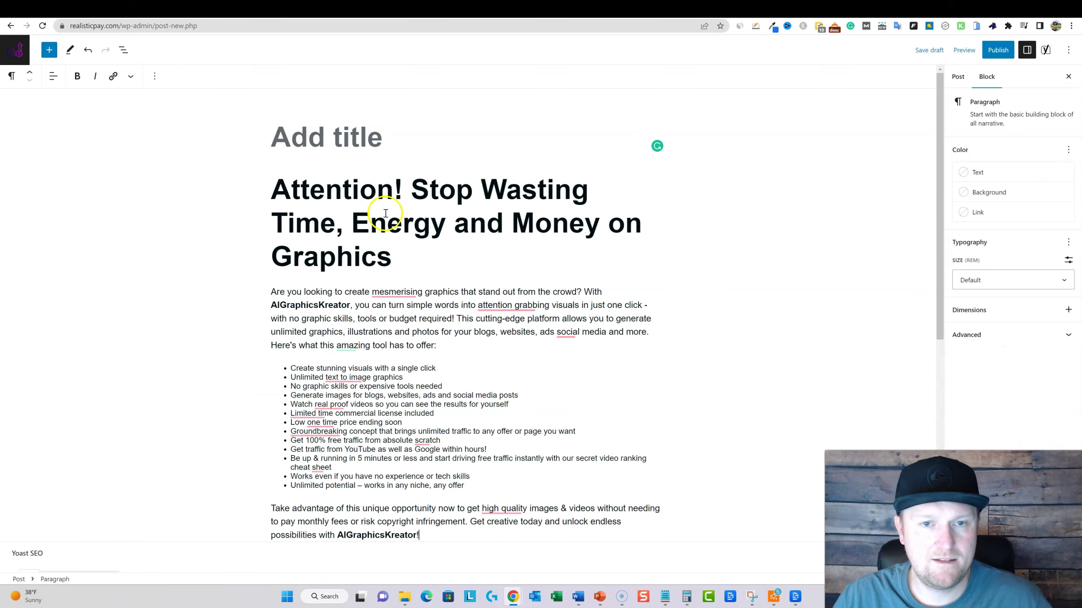
- Undo the body paste, try pasting the response into the post title, undo the body text and paste the full response into the body
{"action": "left_click", "coordinate": [96, 57]}
{"action": "left_click", "coordinate": [360, 137]}
{"action": "key", "text": "ctrl+v"}
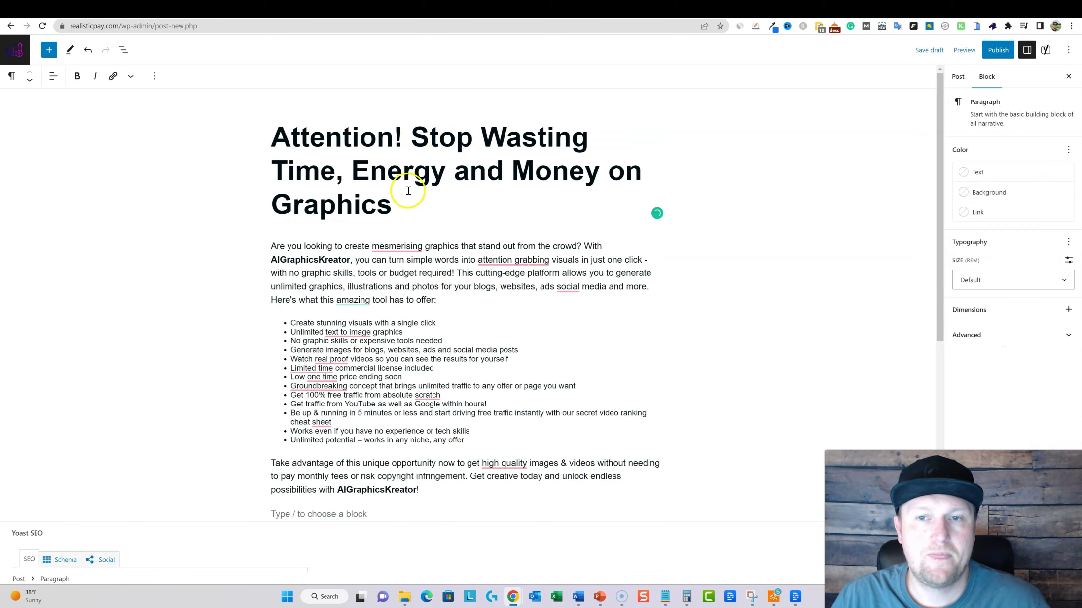
{"action": "mouse_move", "coordinate": [397, 208]}
{"action": "left_mouse_down"}
{"action": "mouse_move", "coordinate": [302, 174]}
{"action": "mouse_move", "coordinate": [398, 189]}
{"action": "left_mouse_up"}
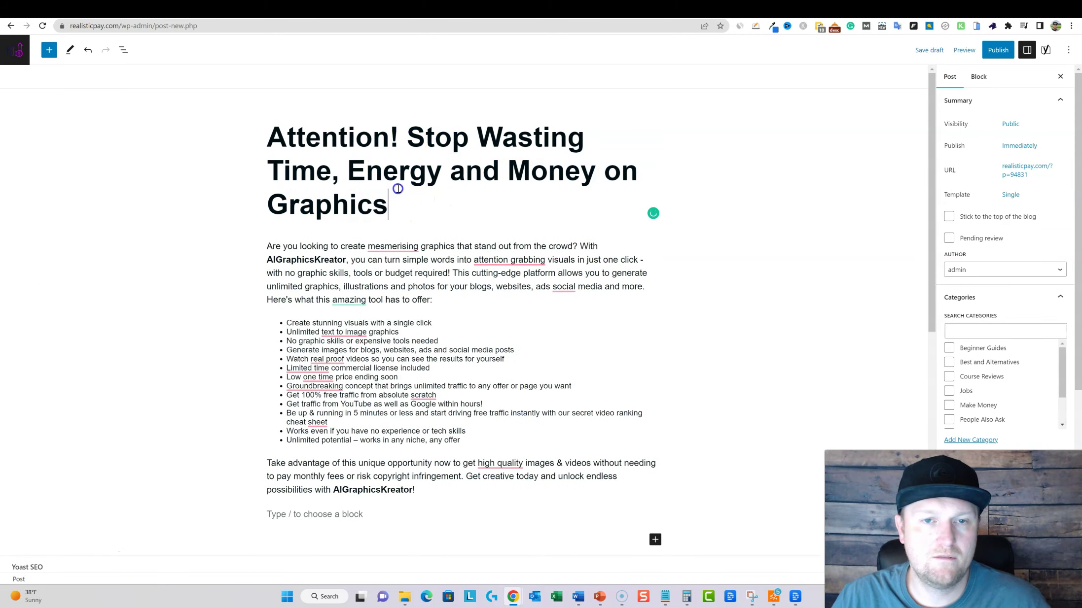
{"action": "left_click", "coordinate": [88, 50]}
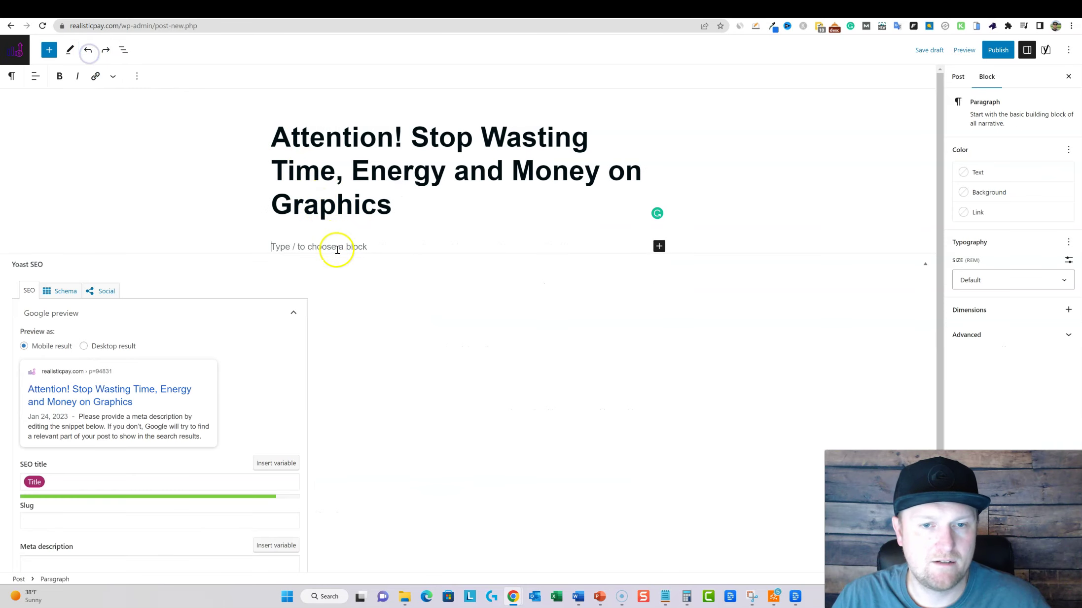
{"action": "key", "text": "ctrl+v"}
{"action": "scroll", "coordinate": [375, 222], "scroll_direction": "up", "scroll_amount": 6}
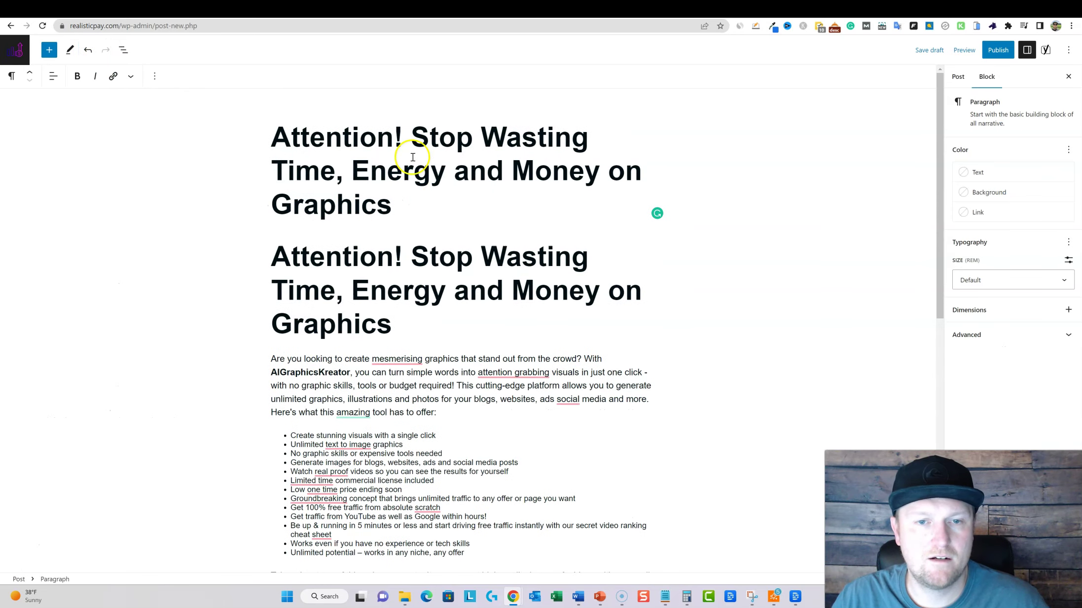
- Copy the product name from the Warrior+Plus offer page and replace the WordPress post title with "AI Graphics Kreator Review:"
{"action": "left_click", "coordinate": [412, 207]}
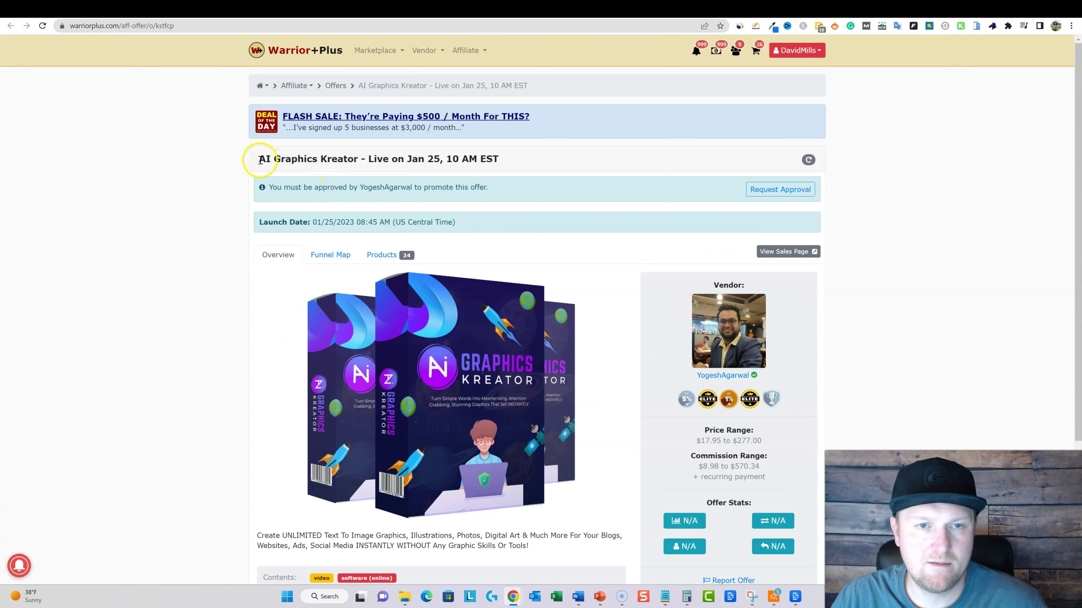
{"action": "left_click_drag", "start_coordinate": [282, 161], "coordinate": [344, 163]}
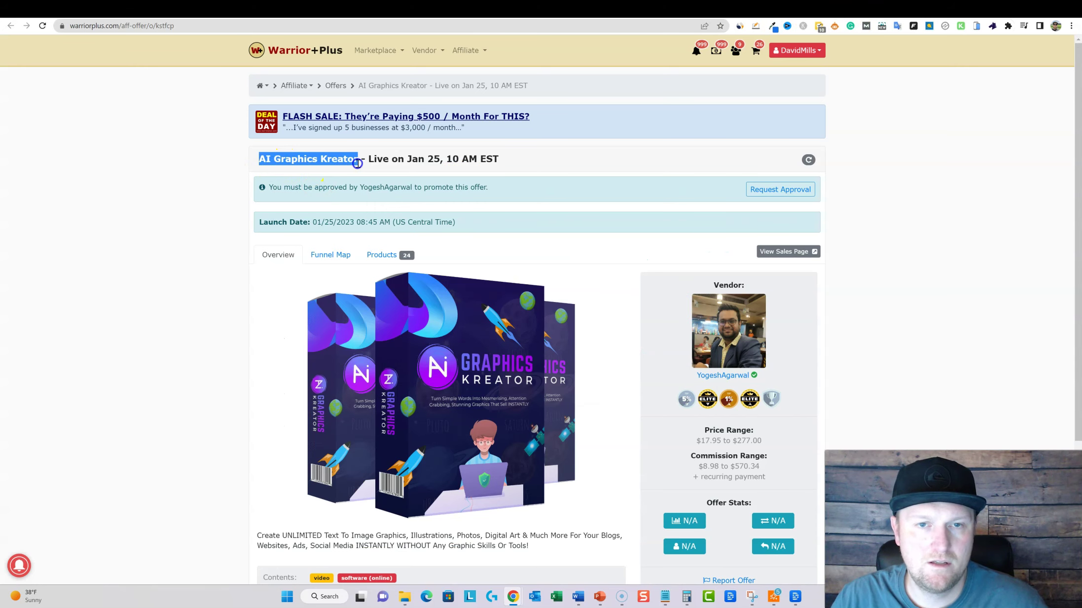
{"action": "left_click", "coordinate": [930, 11]}
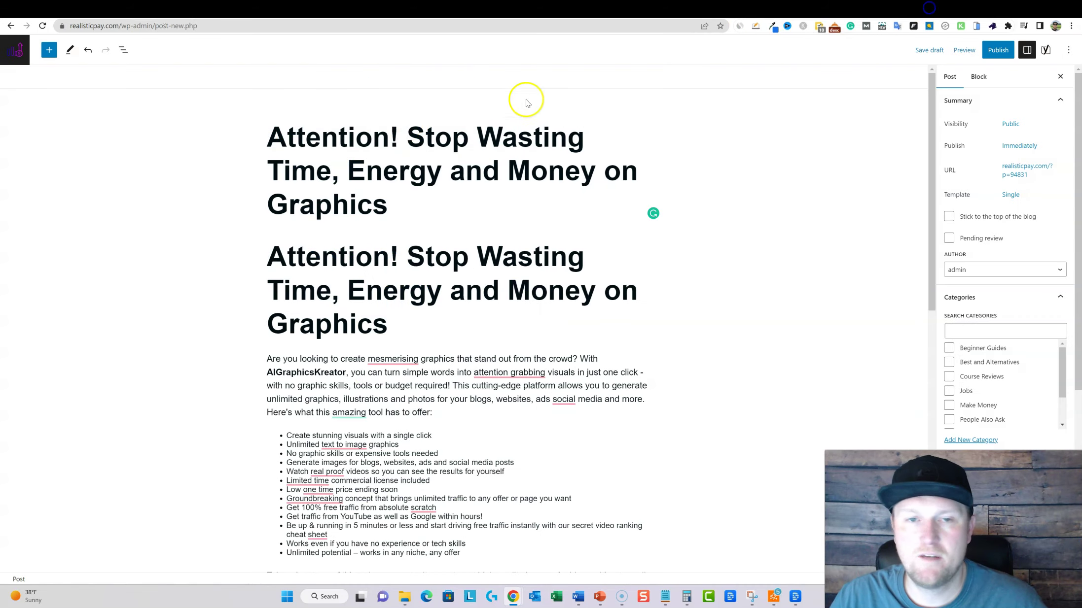
{"action": "left_click_drag", "start_coordinate": [388, 204], "coordinate": [274, 143]}
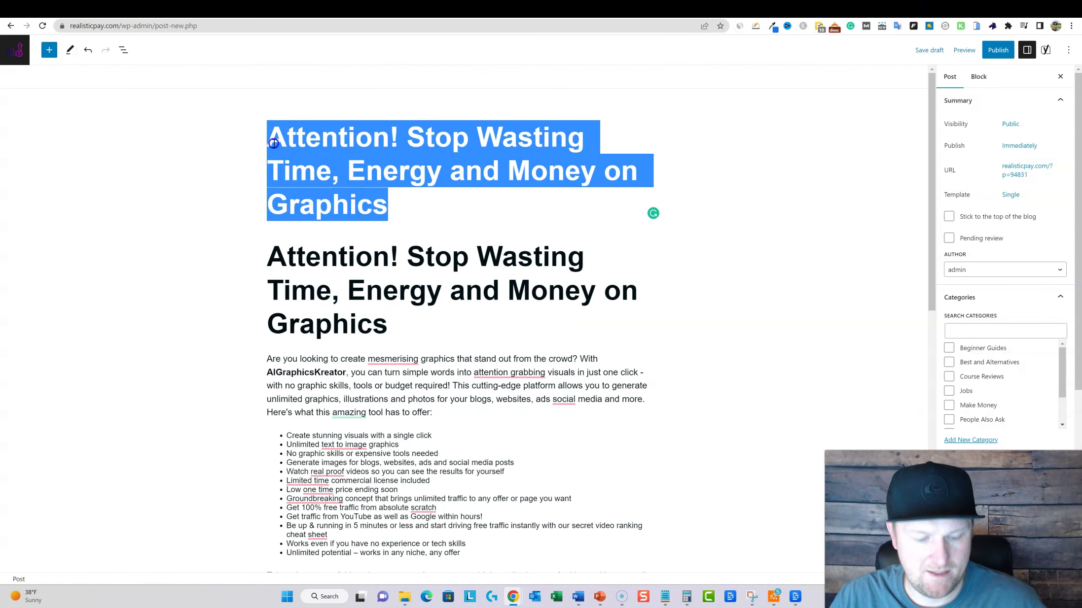
{"action": "key", "text": "ctrl+v"}
{"action": "type", "text": "Re"}
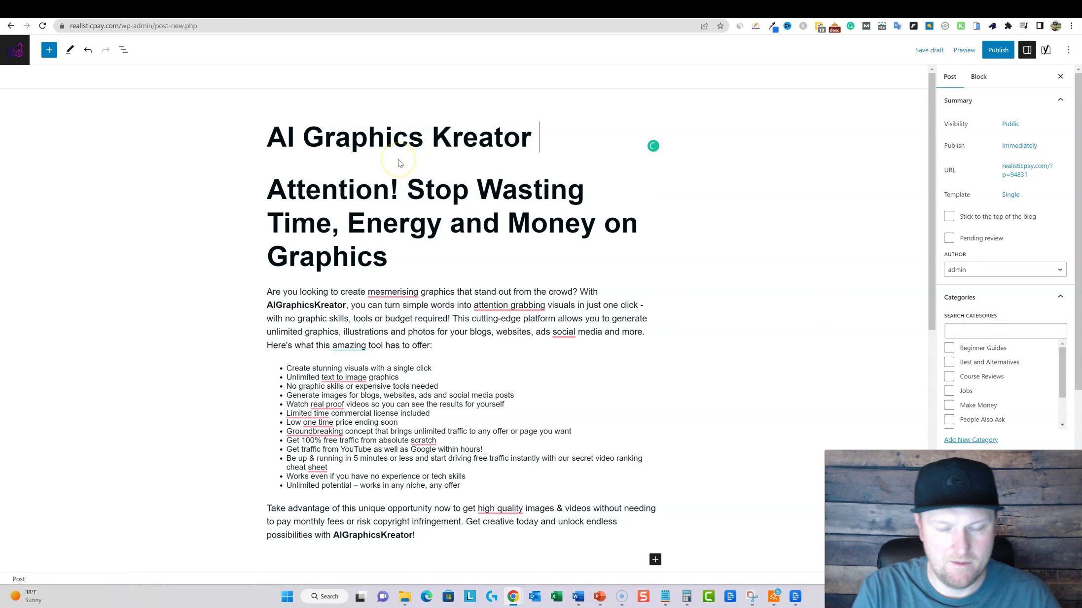
{"action": "type", "text": "view:"}
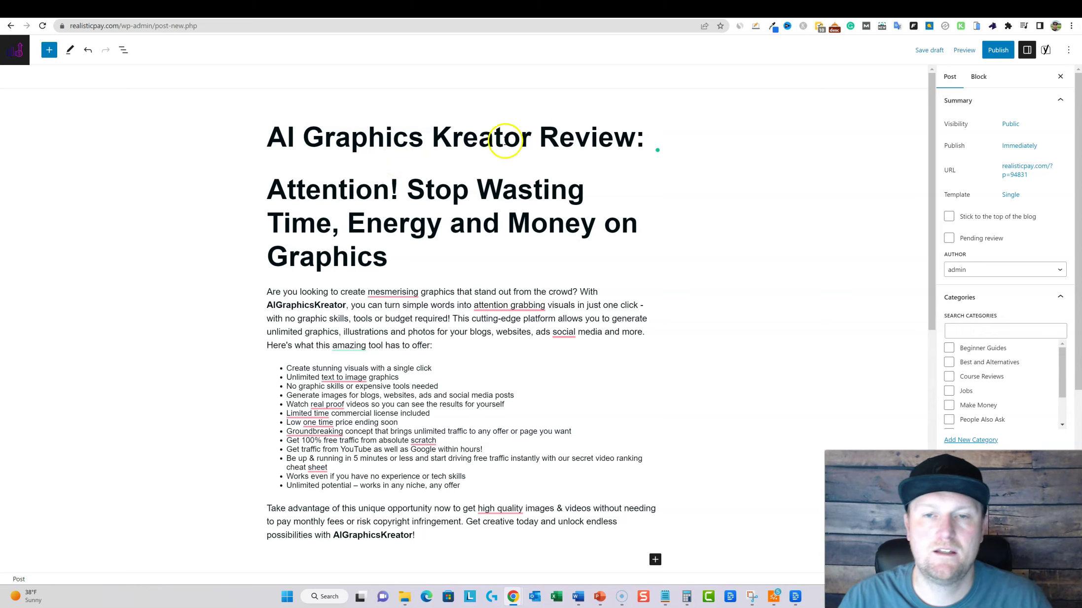
- Ask Jasper Chat for a SEO friendly blog post title optimized for clicks on "AI Graphics Kreator Review", plus 5 more examples
{"action": "left_click_drag", "start_coordinate": [636, 138], "coordinate": [272, 138]}
{"action": "key", "text": "ctrl+Tab"}
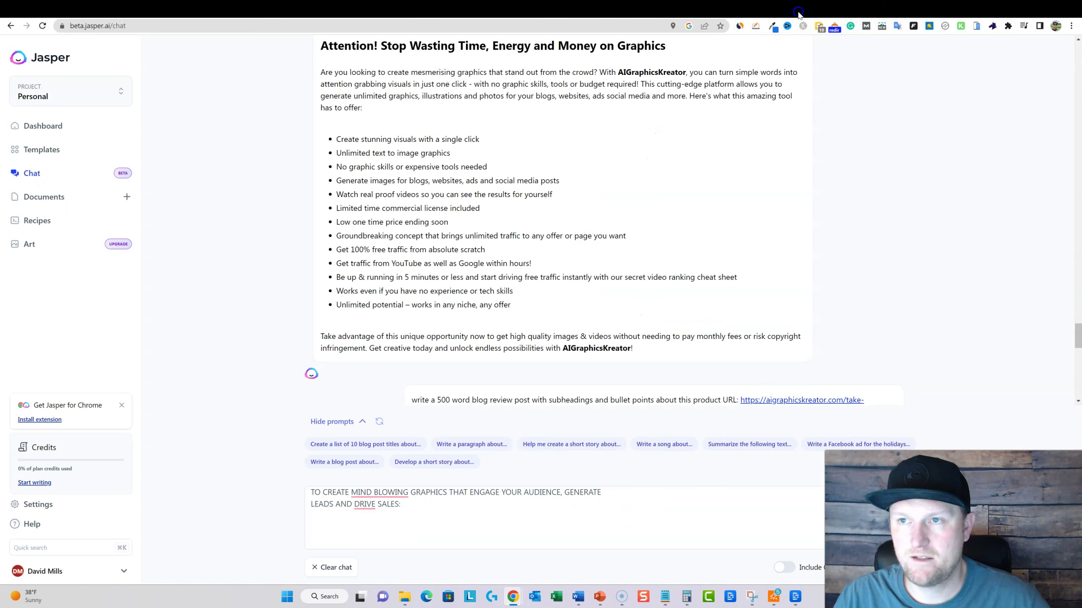
{"action": "left_click_drag", "start_coordinate": [404, 510], "coordinate": [282, 481]}
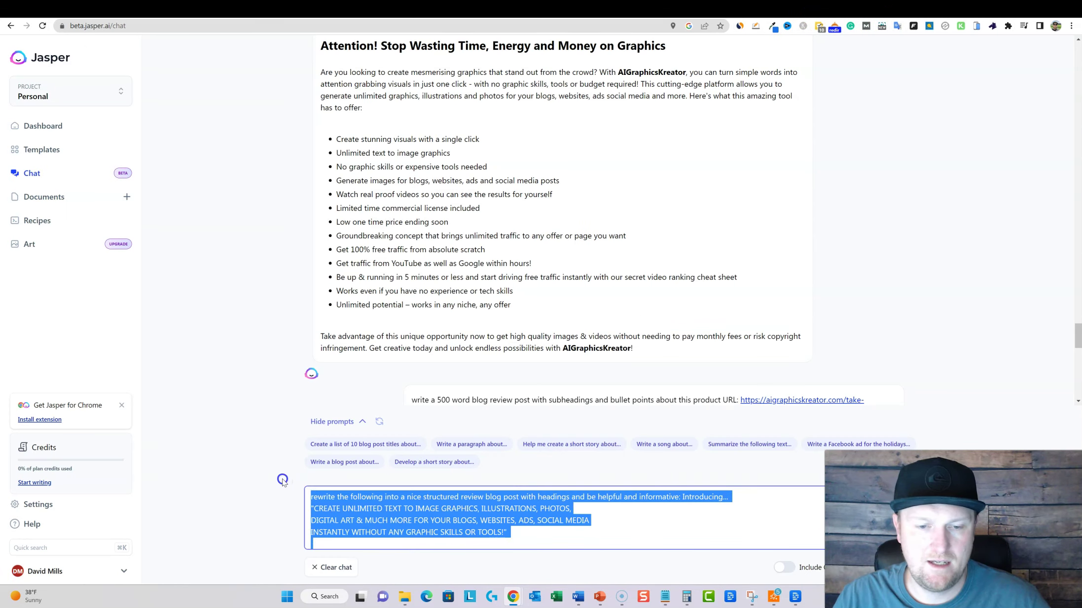
{"action": "key", "text": "BackSpace"}
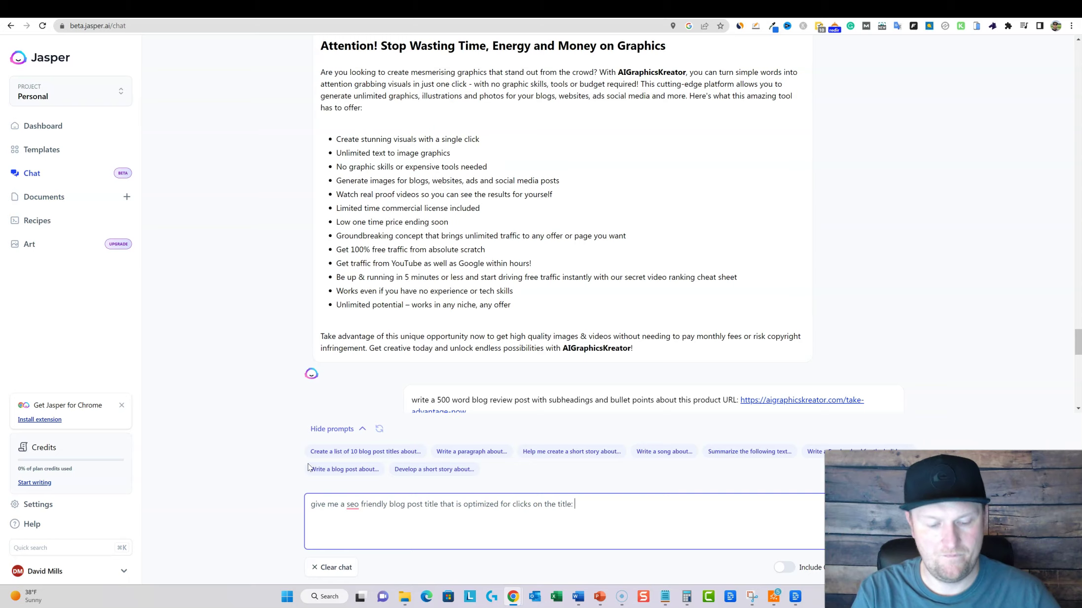
{"action": "key", "text": "Return"}
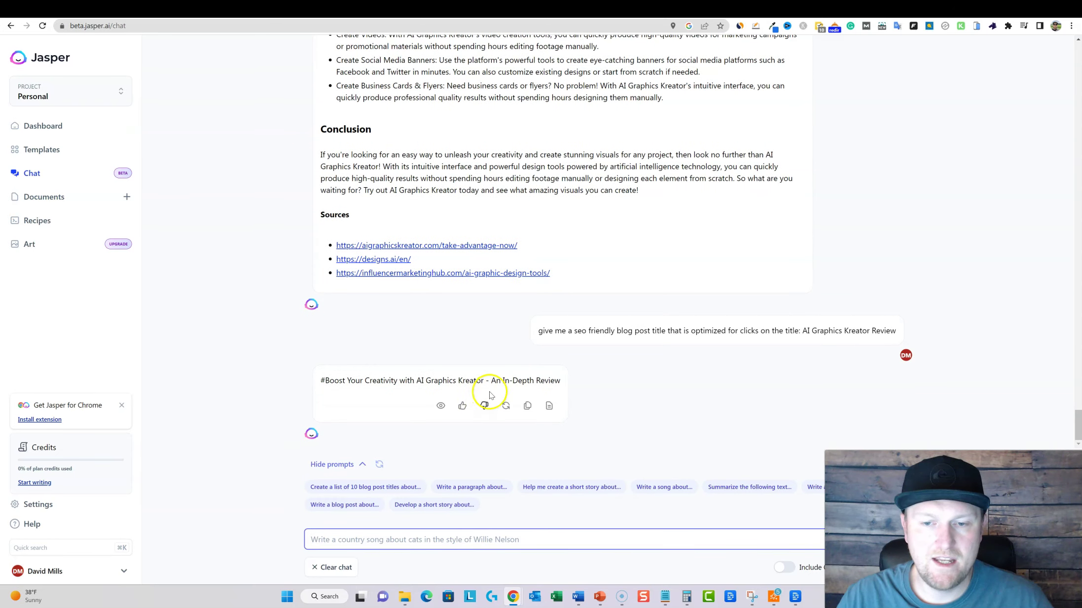
{"action": "type", "text": "give me 5 more examples"}
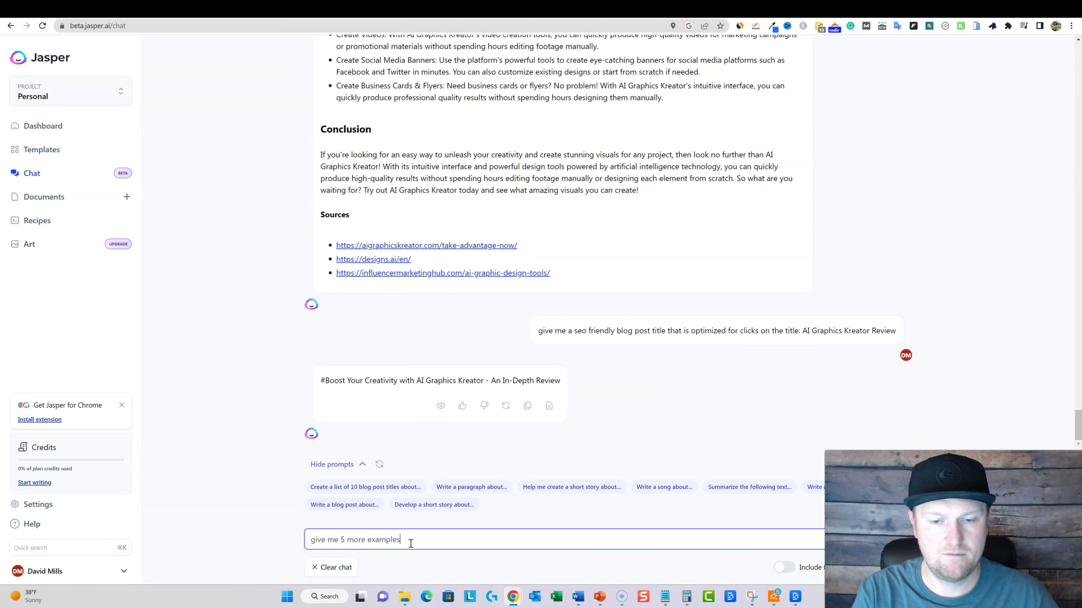
{"action": "key", "text": "Return"}
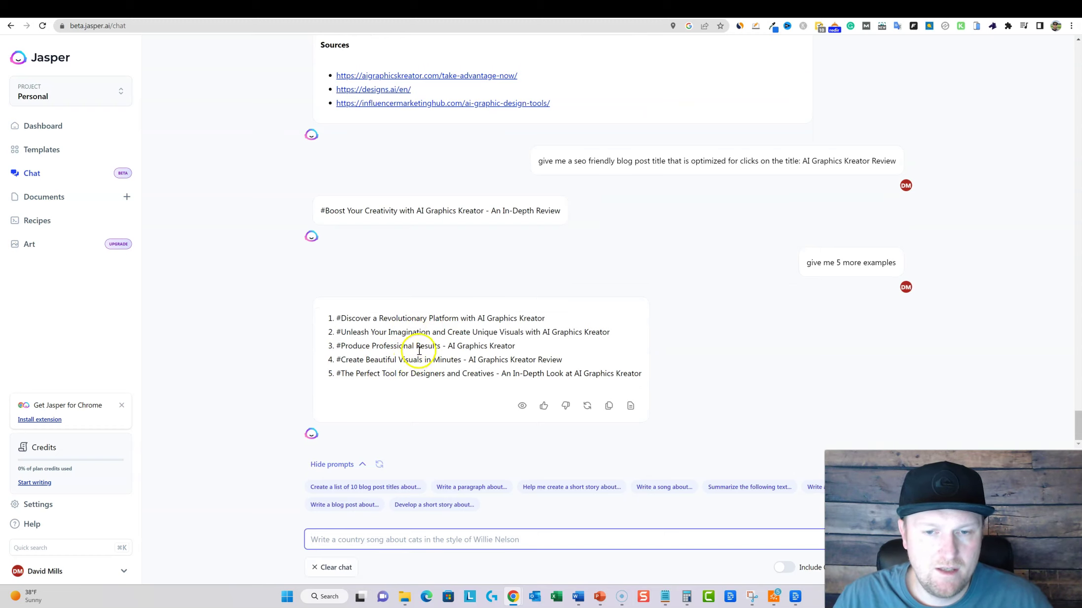
- Copy "Boost Your Creativity with AI" from Jasper's first title suggestion and append it to the WordPress post title
{"action": "mouse_move", "coordinate": [331, 210]}
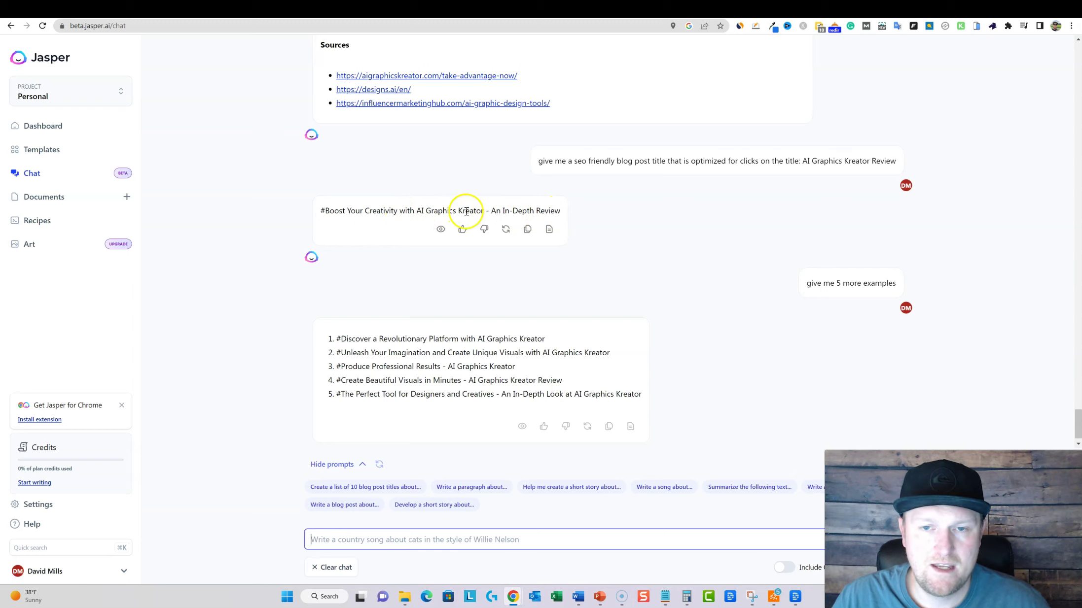
{"action": "left_click_drag", "start_coordinate": [424, 212], "coordinate": [328, 211]}
{"action": "key", "text": "ctrl+c"}
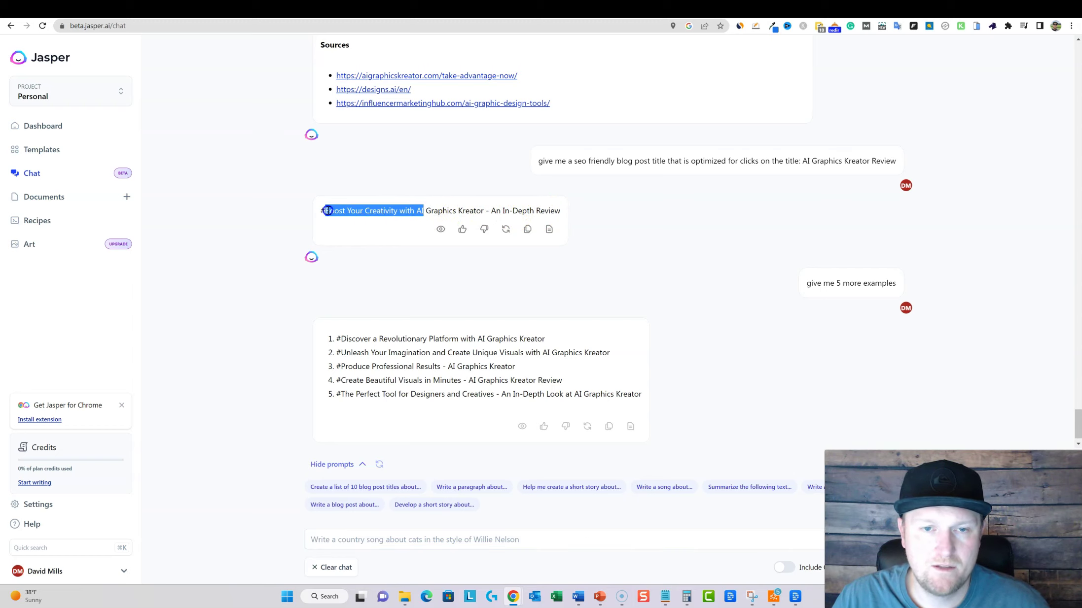
{"action": "left_click", "coordinate": [926, 9]}
{"action": "left_click", "coordinate": [653, 135]}
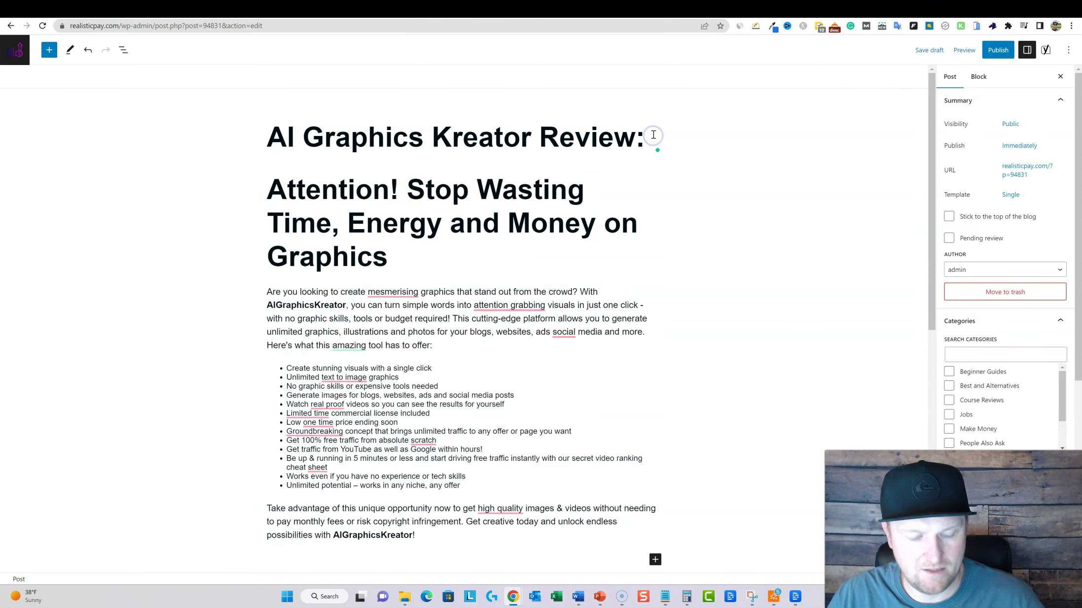
{"action": "key", "text": "ctrl+v"}
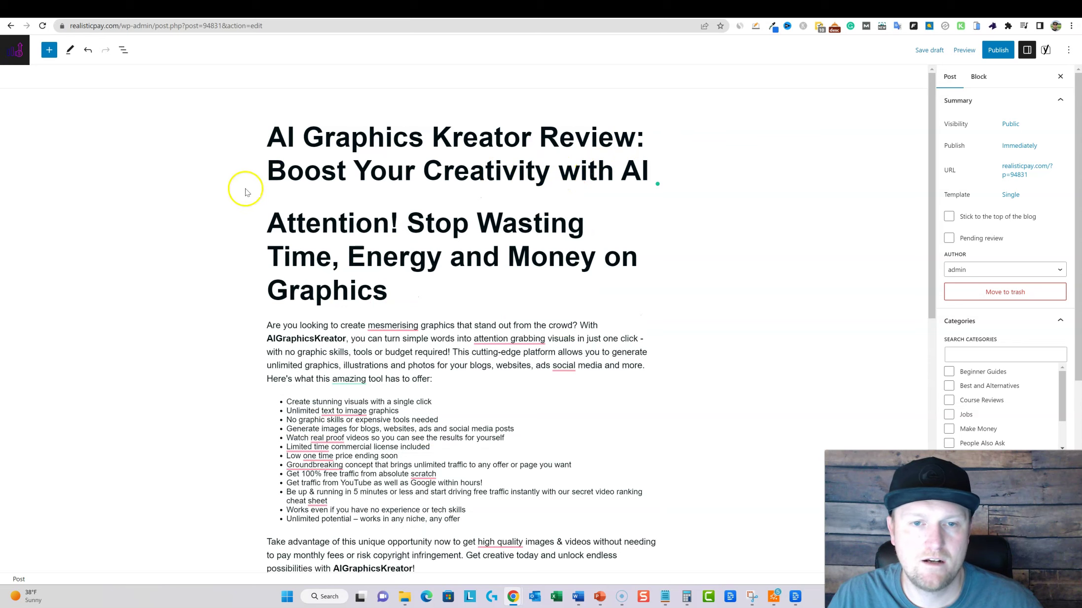
- Change the "Attention! Stop Wasting Time, Energy and Money on Graphics" heading to level H2
{"action": "left_click_drag", "start_coordinate": [393, 294], "coordinate": [268, 228]}
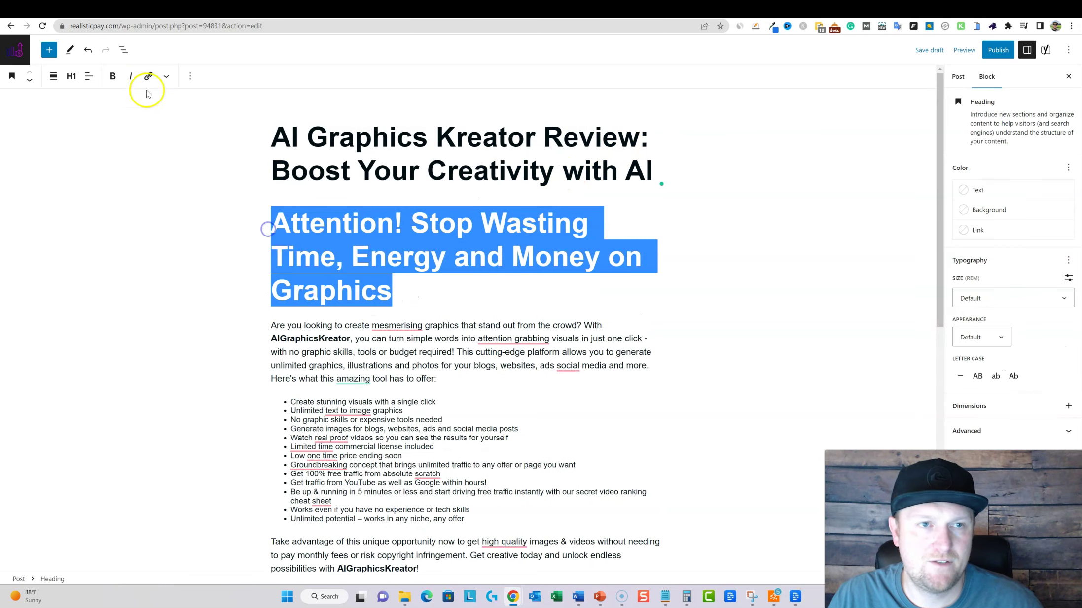
{"action": "left_click", "coordinate": [72, 77]}
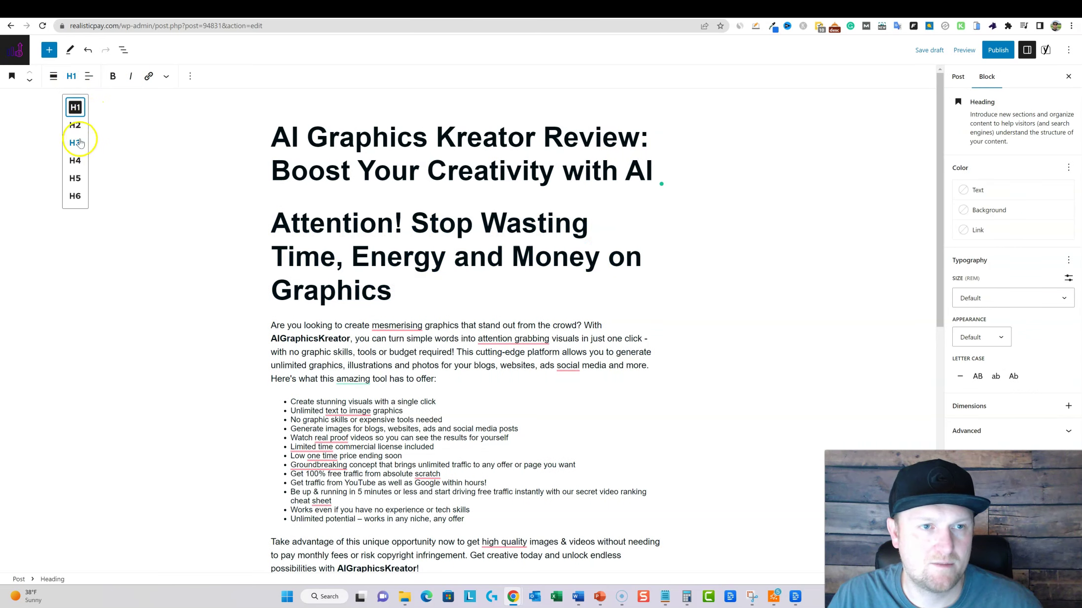
{"action": "left_click", "coordinate": [75, 125]}
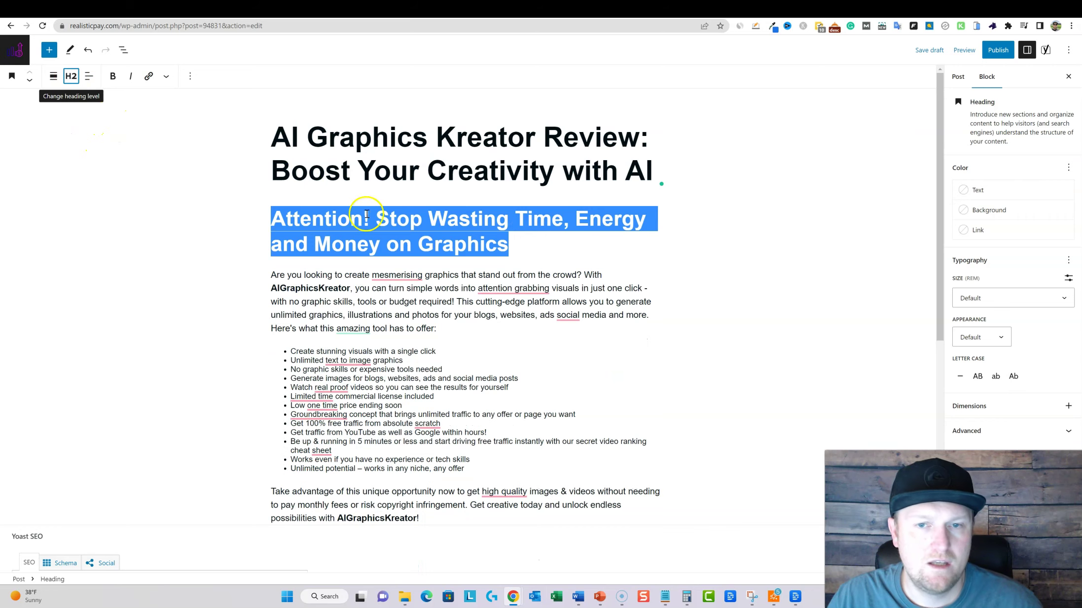
{"action": "left_click", "coordinate": [550, 239]}
- Copy the whole post body and ask Jasper Chat to "give me a nice introduction for the following text:" with that body pasted in
{"action": "scroll", "coordinate": [493, 468], "scroll_direction": "down", "scroll_amount": 1}
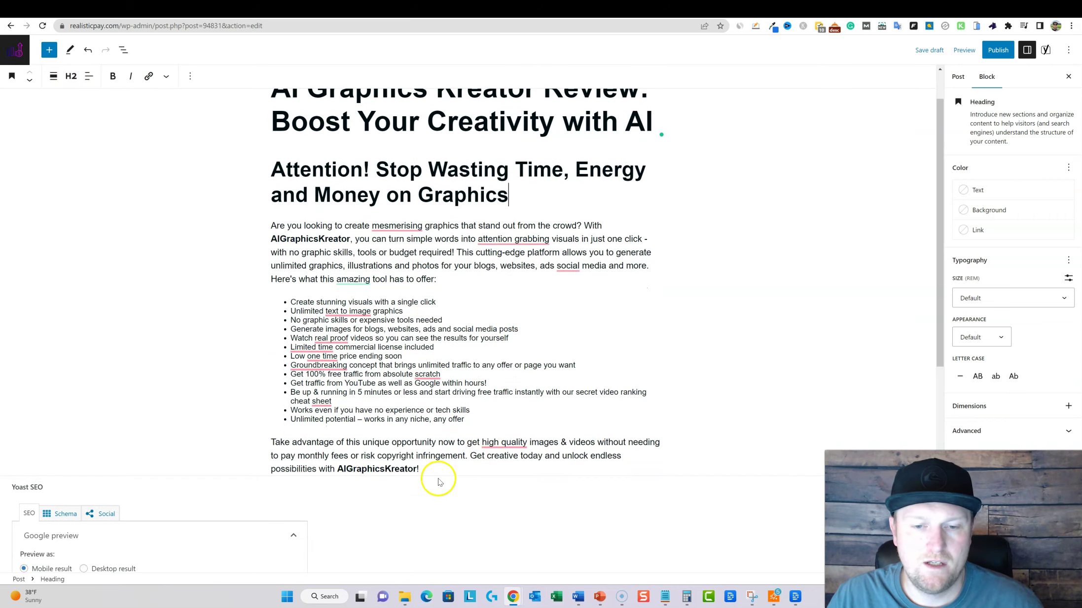
{"action": "left_click_drag", "start_coordinate": [423, 473], "coordinate": [270, 181]}
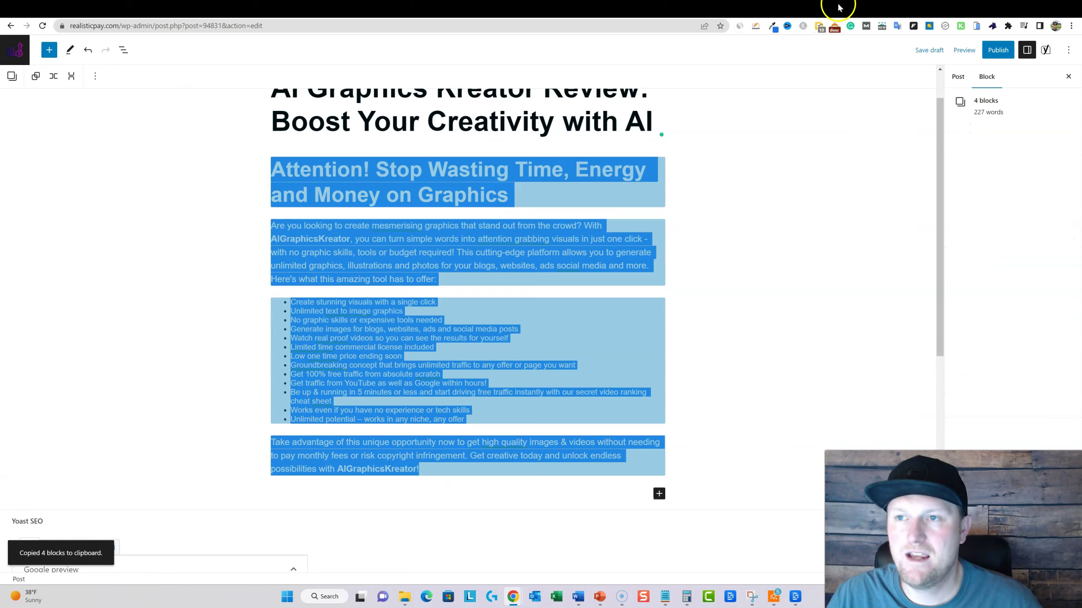
{"action": "left_click", "coordinate": [808, 11]}
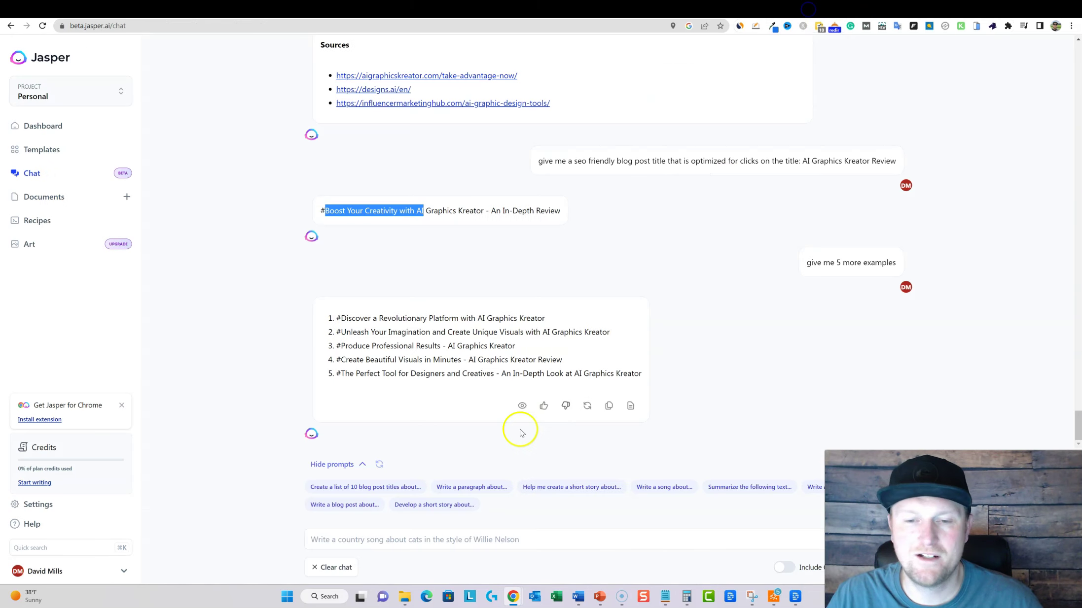
{"action": "left_click", "coordinate": [387, 539]}
{"action": "type", "text": "give me a nice introduction for the following text:"}
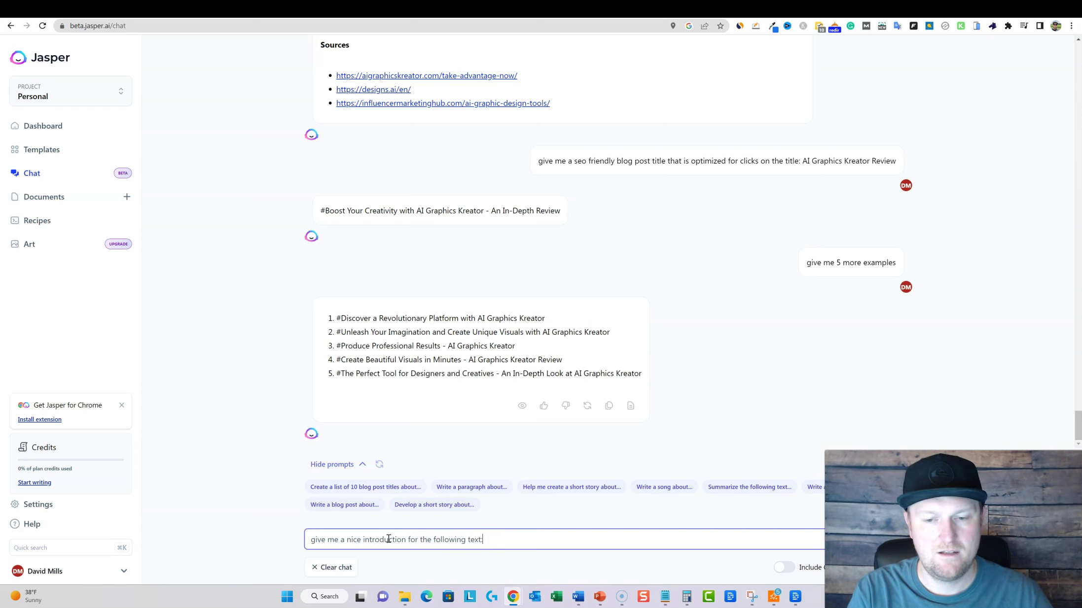
{"action": "key", "text": "ctrl+v"}
{"action": "key", "text": "Return"}
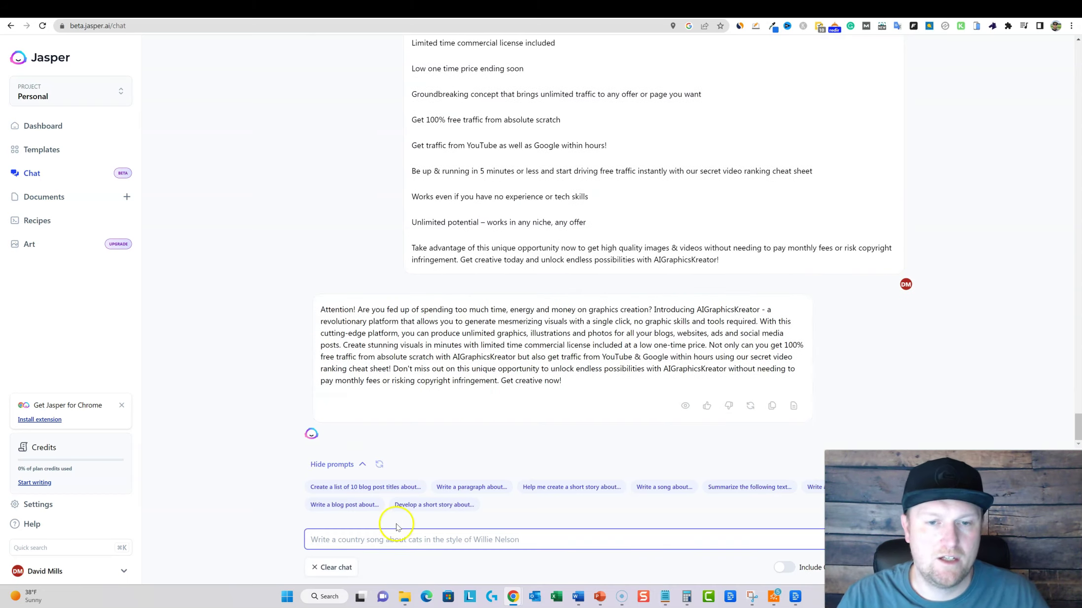
- Copy Jasper's introduction and paste it into the WordPress post as a new paragraph above the H2 heading
{"action": "left_click", "coordinate": [773, 407]}
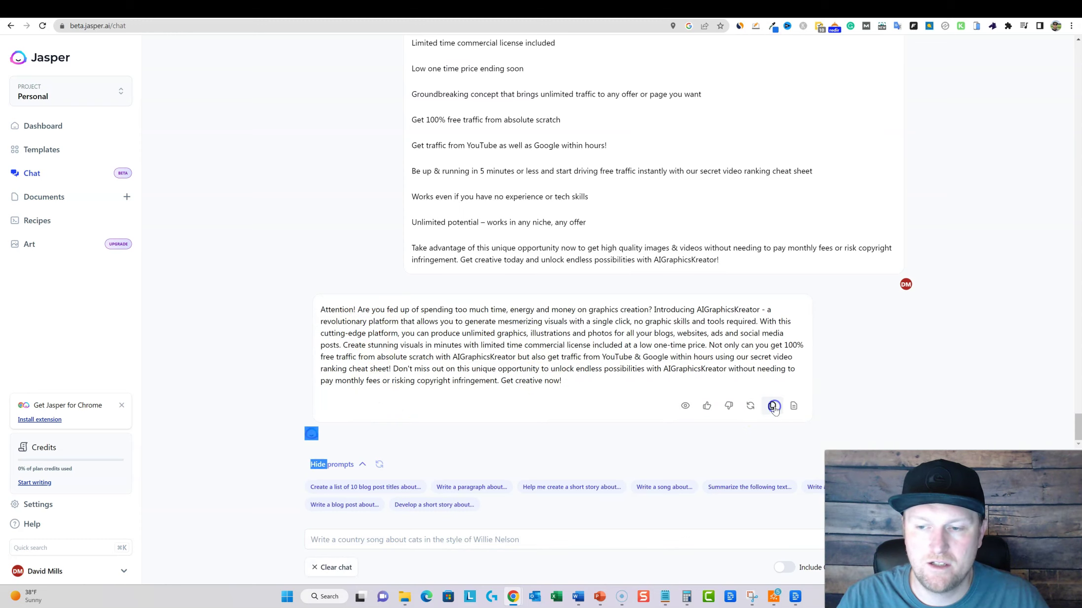
{"action": "left_click", "coordinate": [920, 13]}
{"action": "left_click", "coordinate": [436, 234]}
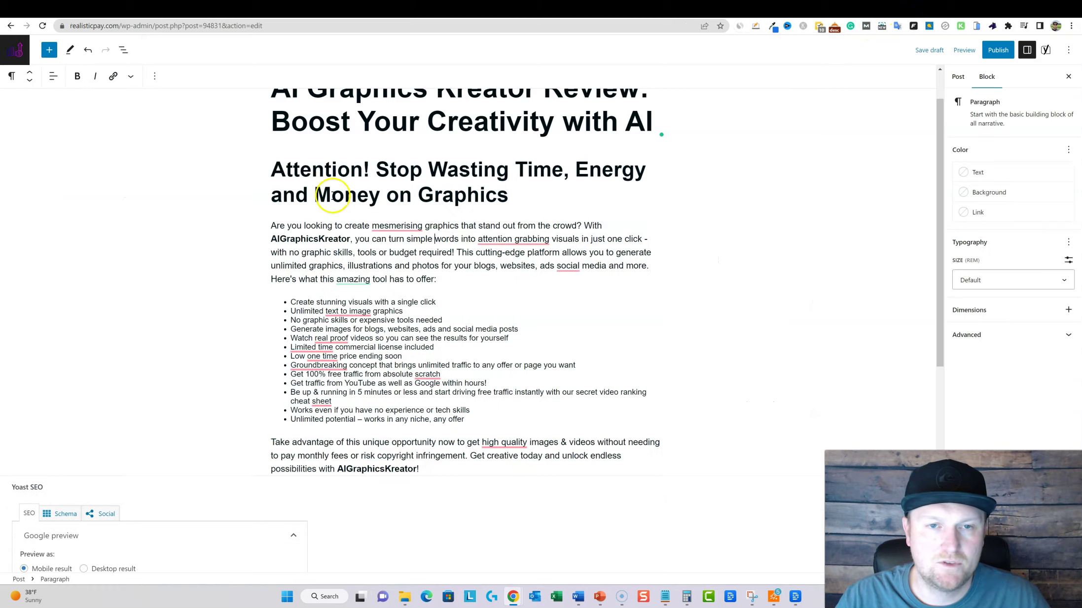
{"action": "left_click", "coordinate": [276, 174]}
{"action": "key", "text": "Return"}
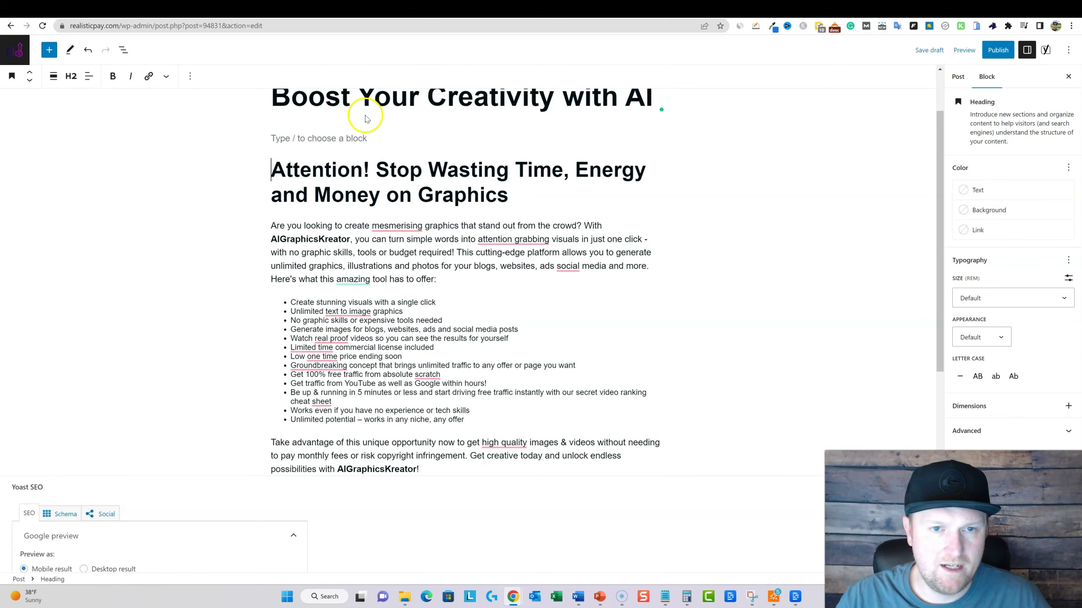
{"action": "left_click", "coordinate": [348, 137]}
{"action": "key", "text": "ctrl+v"}
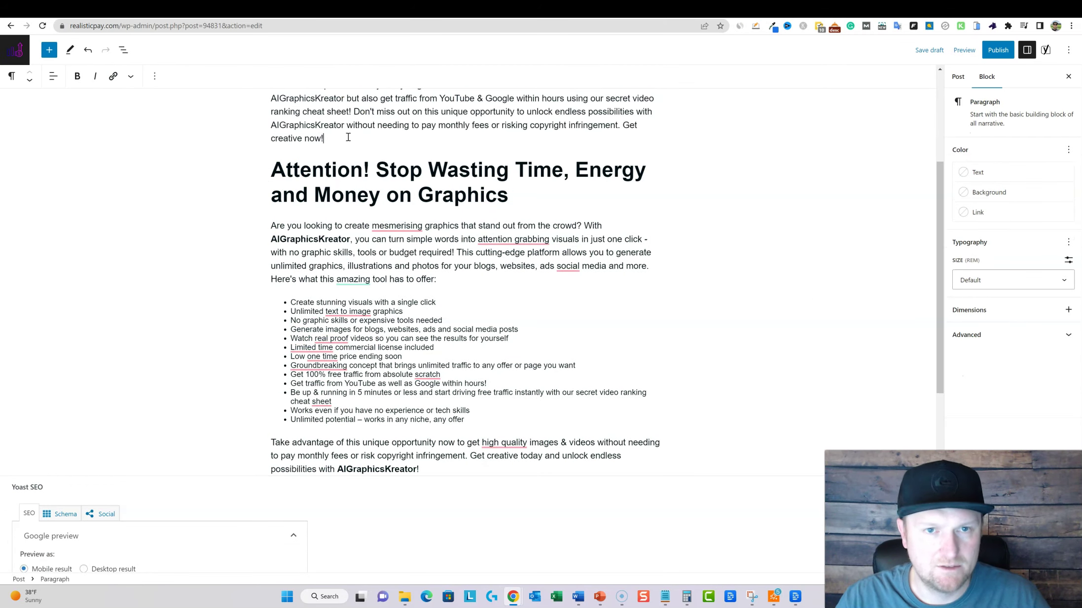
{"action": "scroll", "coordinate": [387, 213], "scroll_direction": "up", "scroll_amount": 5}
{"action": "left_click", "coordinate": [715, 293]}
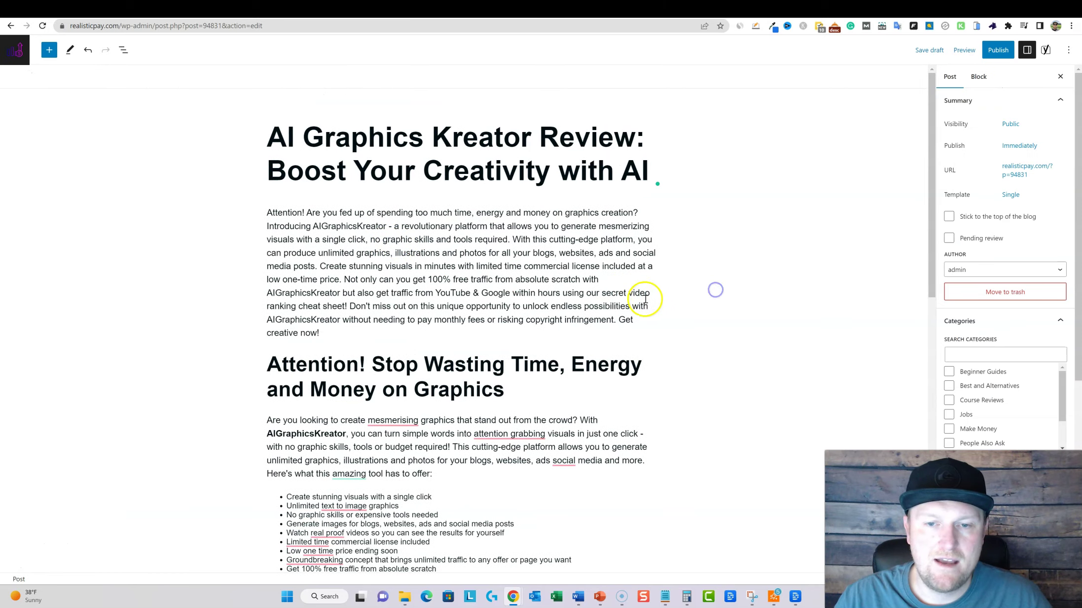
- Try to add a link to the bold "AIGraphicsKreator!" text at the end of the closing paragraph
{"action": "scroll", "coordinate": [641, 296], "scroll_direction": "down", "scroll_amount": 5}
{"action": "scroll", "coordinate": [591, 310], "scroll_direction": "up", "scroll_amount": 3}
{"action": "scroll", "coordinate": [567, 314], "scroll_direction": "down", "scroll_amount": 3}
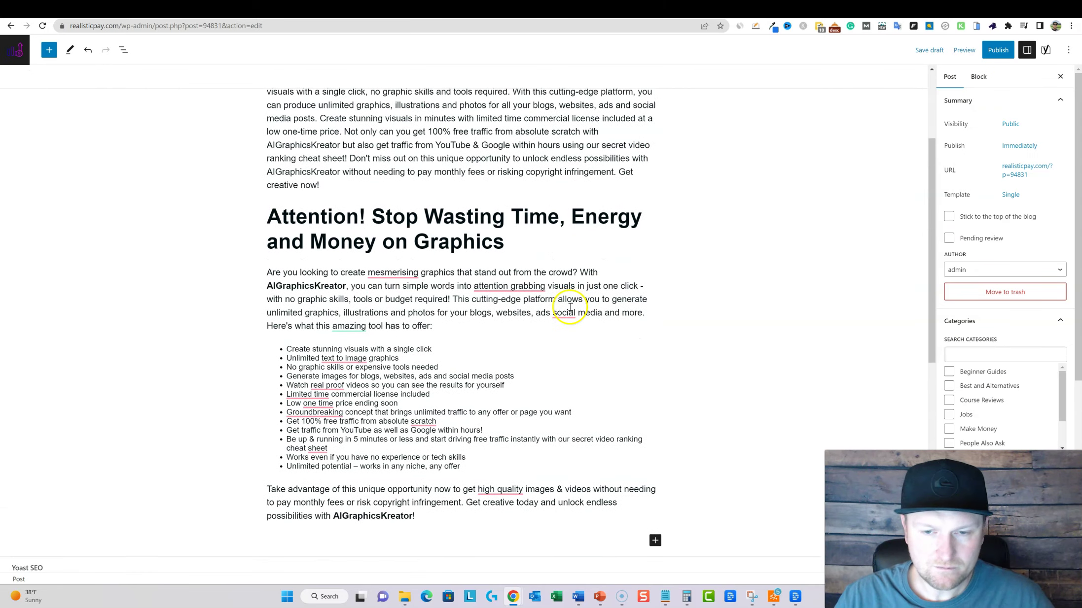
{"action": "left_click", "coordinate": [442, 353]}
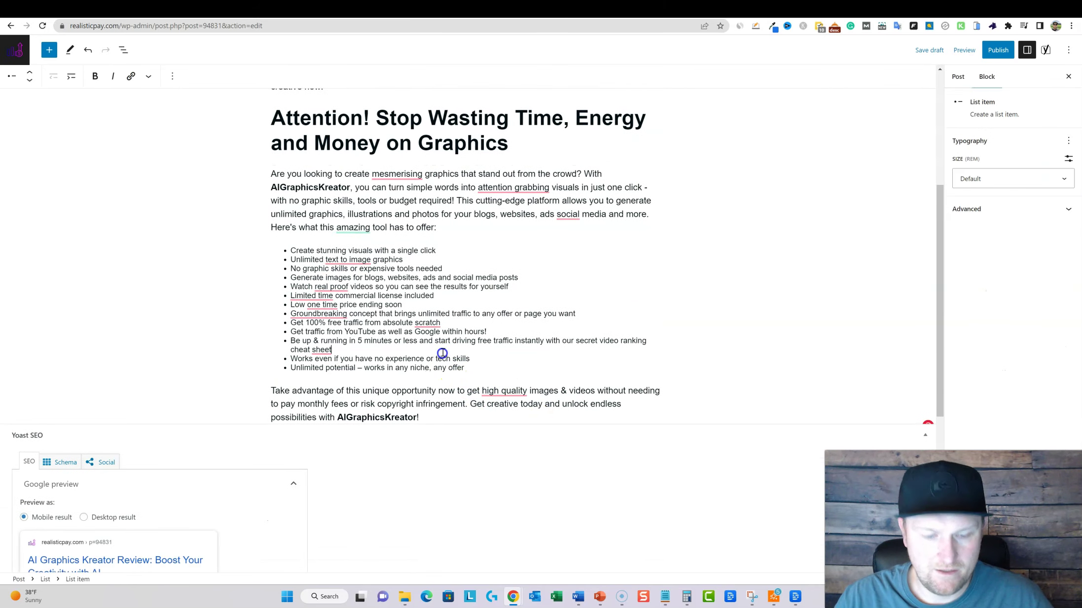
{"action": "left_click", "coordinate": [424, 416]}
{"action": "left_click_drag", "start_coordinate": [427, 418], "coordinate": [356, 420]}
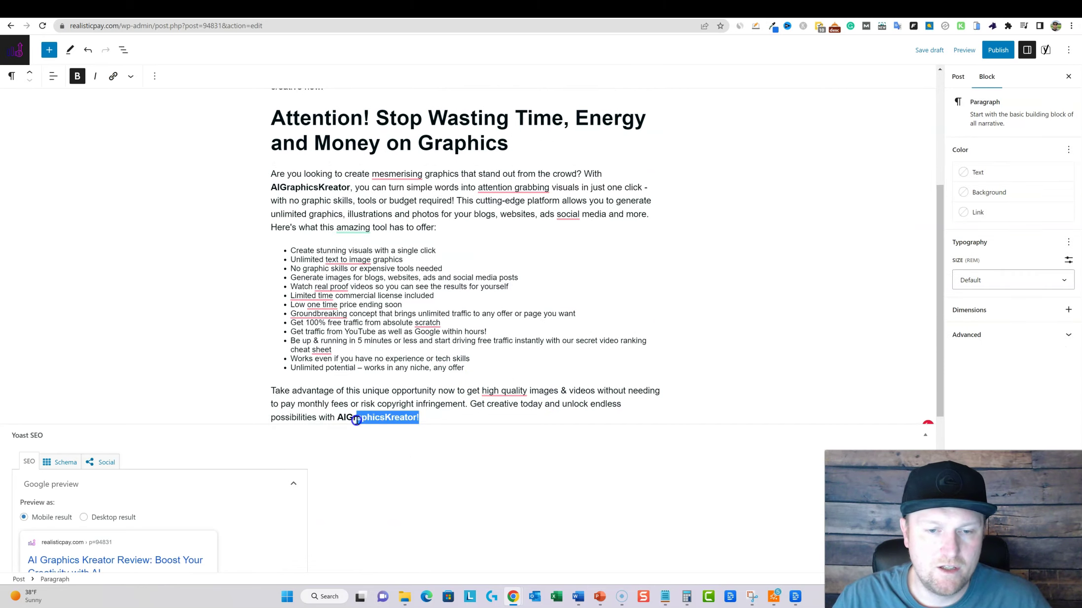
{"action": "left_click", "coordinate": [113, 76]}
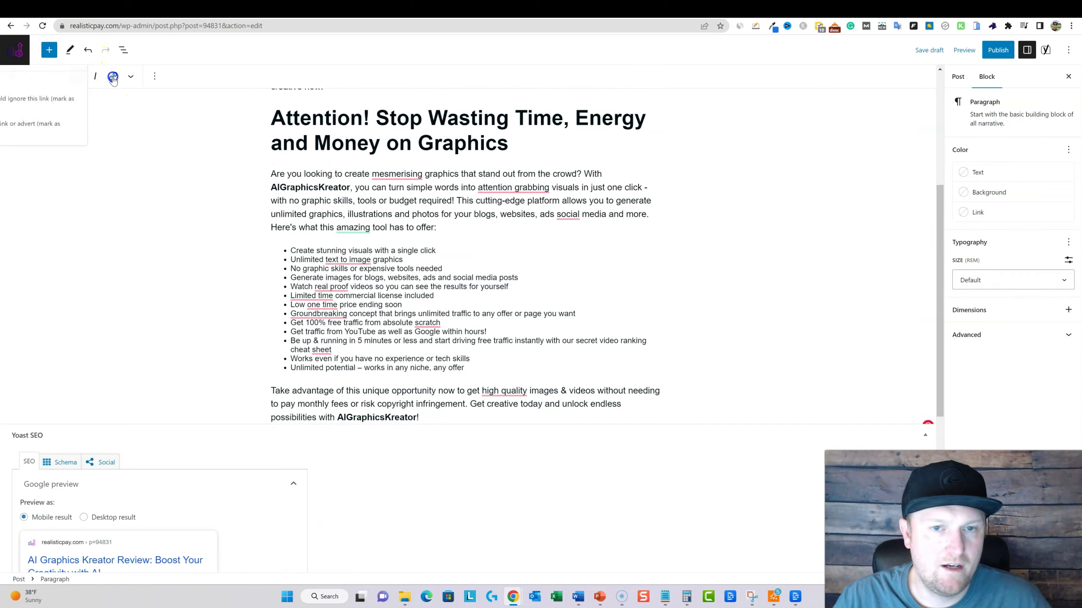
{"action": "left_click", "coordinate": [653, 373]}
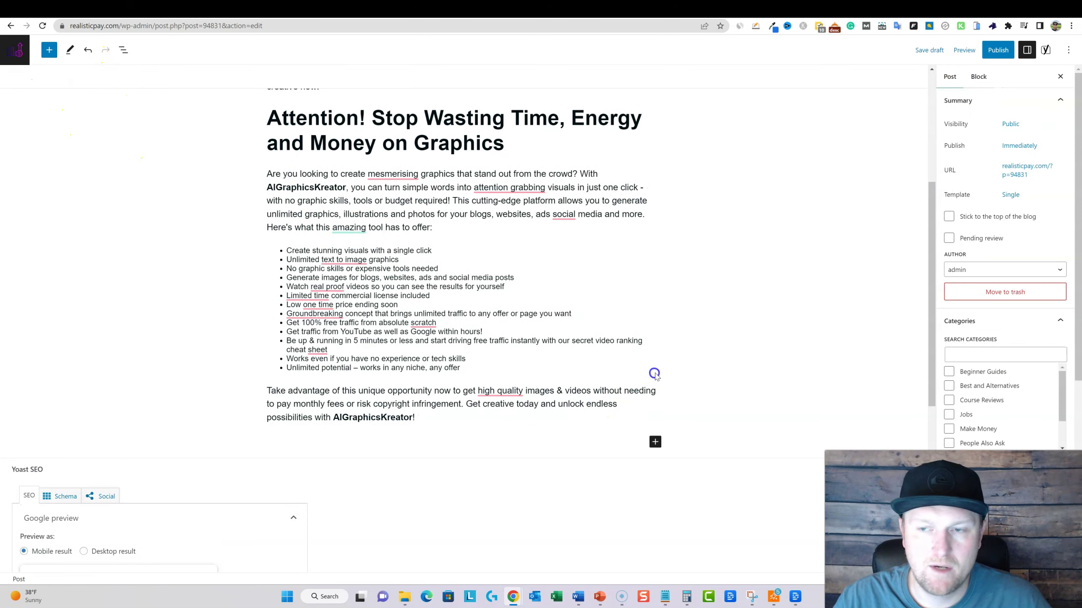
- Check the AI Graphics Kreator offer page on Warrior+Plus and return to the closing paragraph of the WordPress post
{"action": "left_click", "coordinate": [729, 6]}
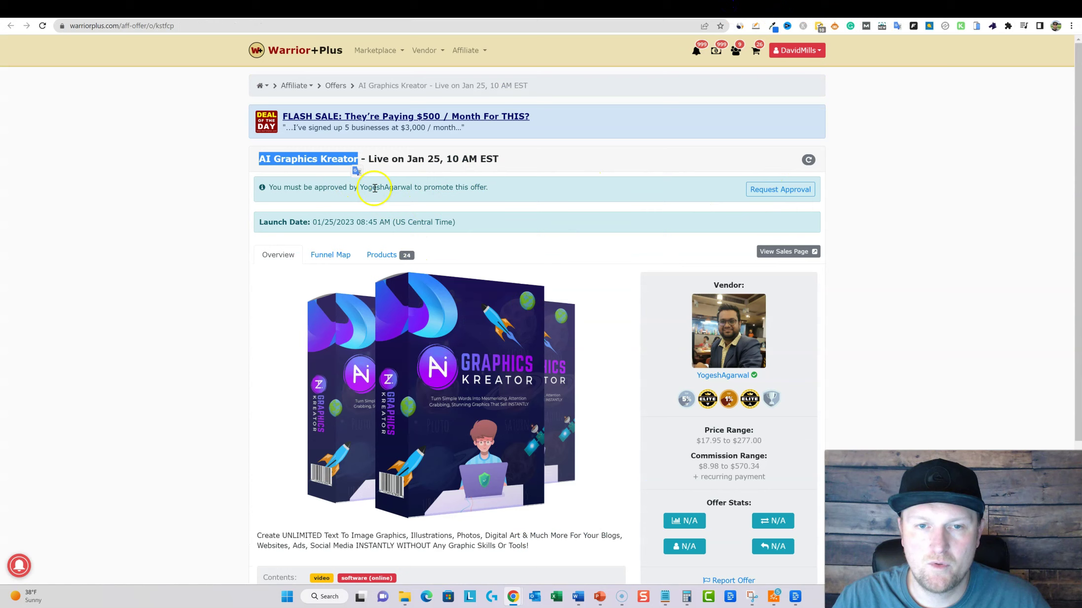
{"action": "left_click", "coordinate": [916, 7]}
{"action": "left_click", "coordinate": [421, 417]}
- Insert a button block below the closing paragraph, labelled "Get AI Graphics Kreator and my bonuses"
{"action": "left_click_drag", "start_coordinate": [421, 416], "coordinate": [336, 418]}
{"action": "left_click", "coordinate": [424, 419]}
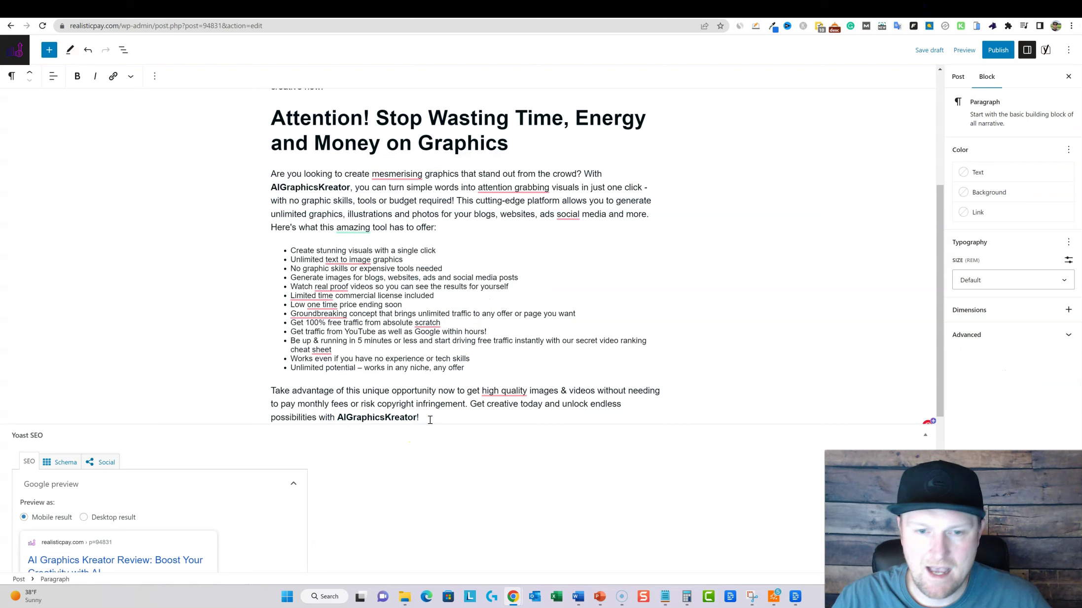
{"action": "key", "text": "Return"}
{"action": "left_click", "coordinate": [666, 419]}
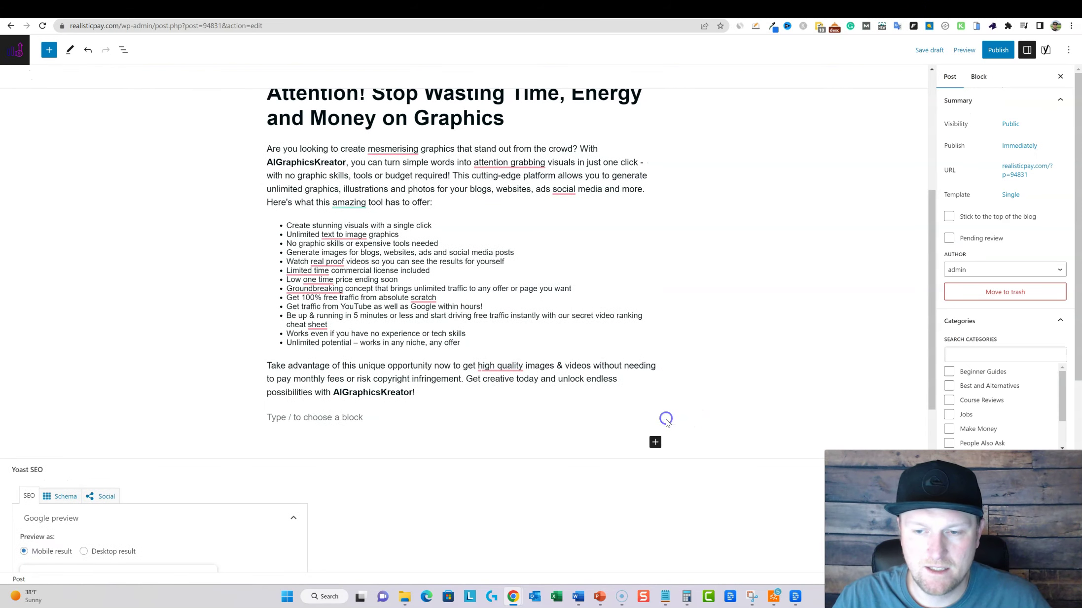
{"action": "left_click", "coordinate": [655, 442]}
{"action": "left_click", "coordinate": [729, 373]}
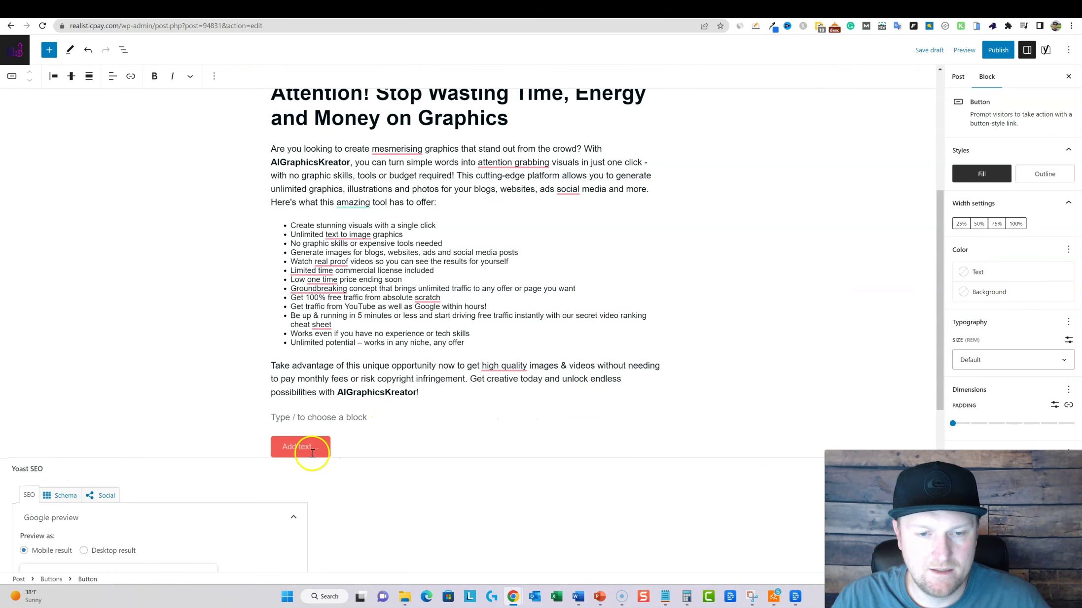
{"action": "type", "text": "G"}
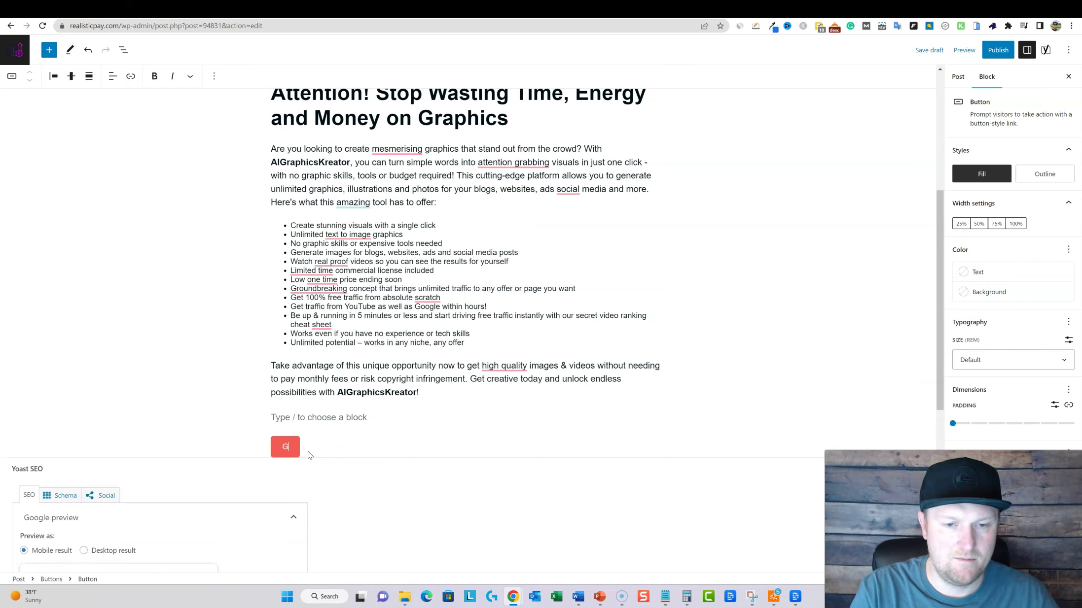
{"action": "type", "text": "et A"}
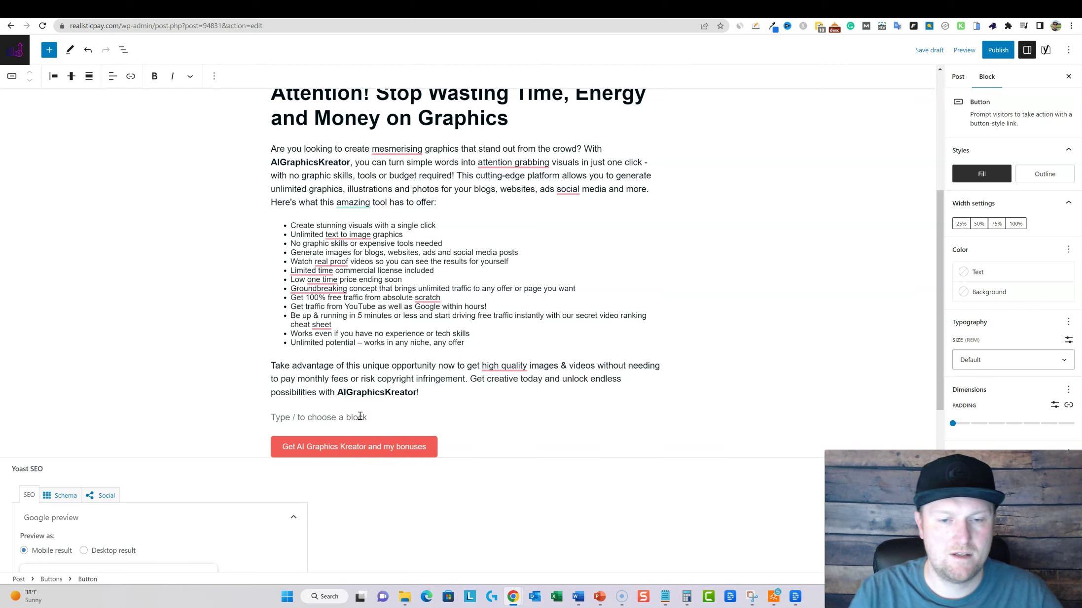
- Round the bonus button's corners to a 48 px border radius and set its text size to Large
{"action": "left_click", "coordinate": [463, 418]}
{"action": "left_click", "coordinate": [425, 447]}
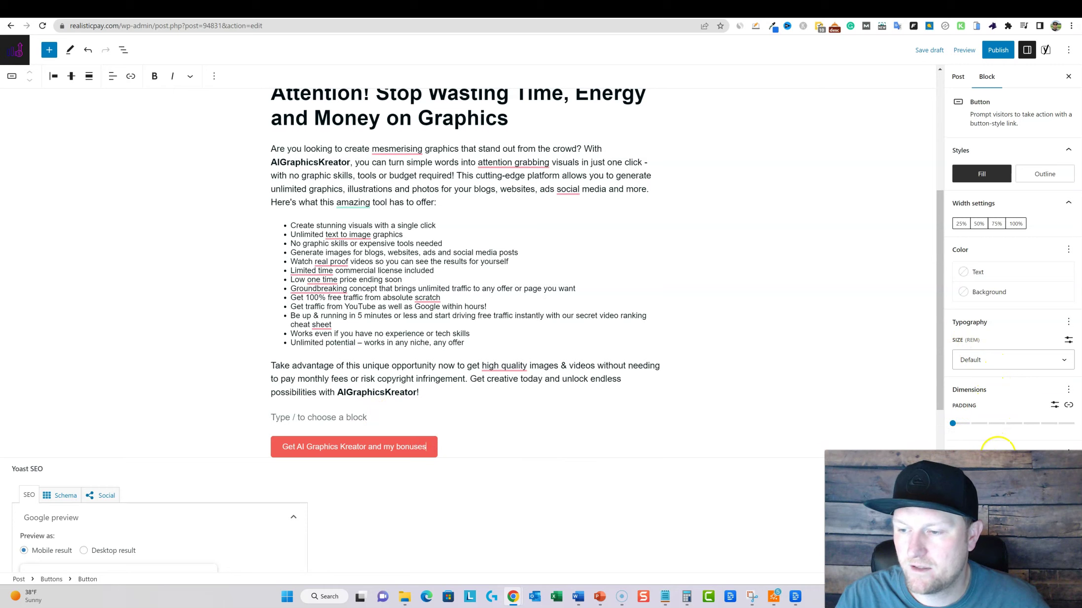
{"action": "left_click_drag", "start_coordinate": [1019, 487], "coordinate": [1038, 487]}
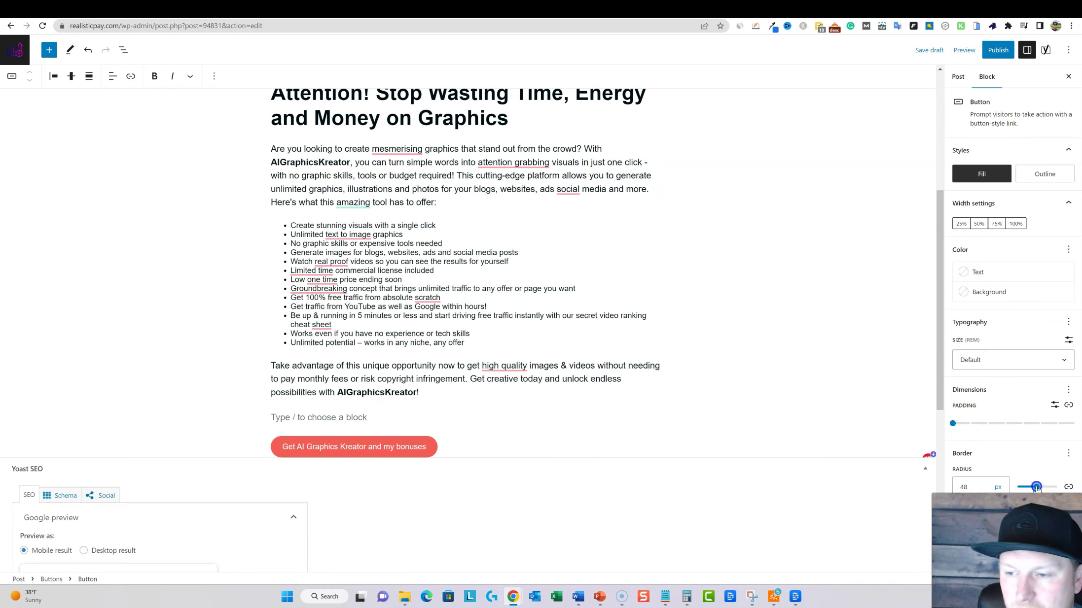
{"action": "left_click", "coordinate": [1027, 366]}
{"action": "left_click", "coordinate": [958, 462]}
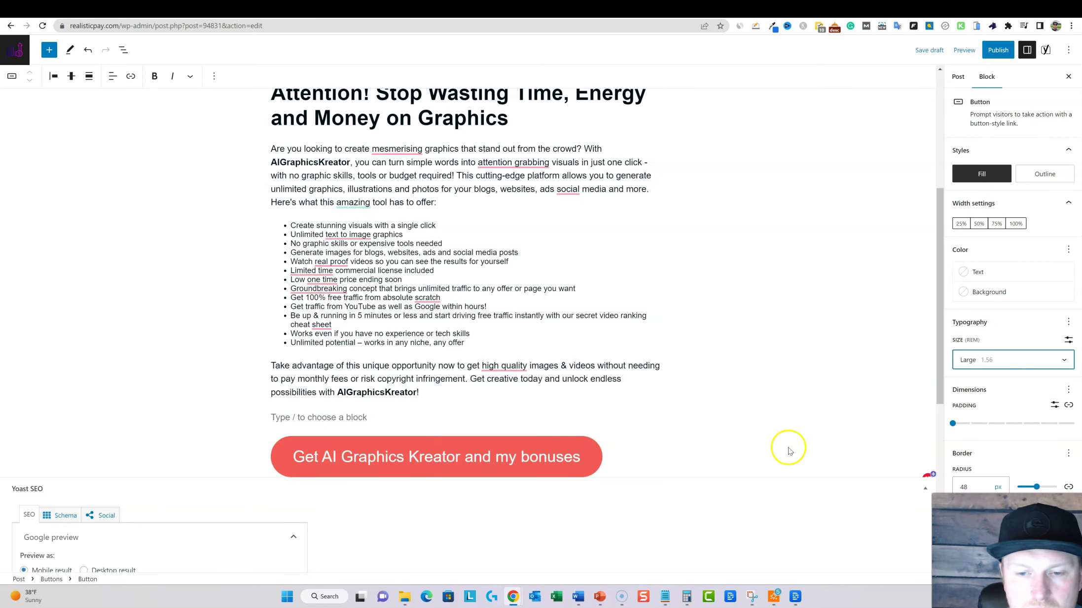
- Review the post from its title and introduction through the H2 section and bullet list
{"action": "left_click", "coordinate": [494, 393]}
{"action": "scroll", "coordinate": [473, 255], "scroll_direction": "up", "scroll_amount": 5}
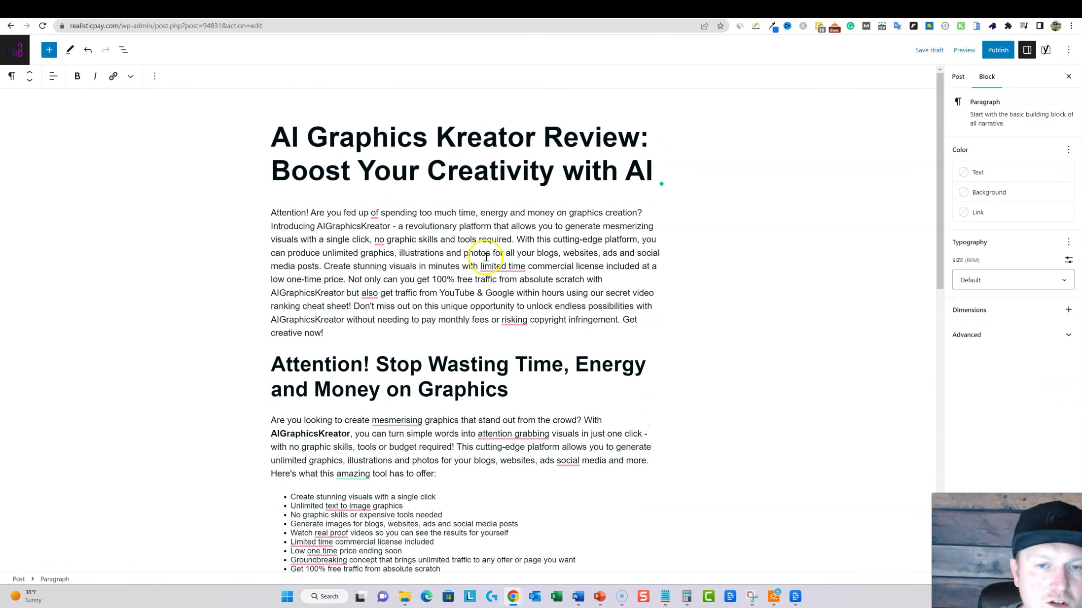
{"action": "scroll", "coordinate": [661, 302], "scroll_direction": "down", "scroll_amount": 2}
{"action": "scroll", "coordinate": [591, 286], "scroll_direction": "up", "scroll_amount": 2}
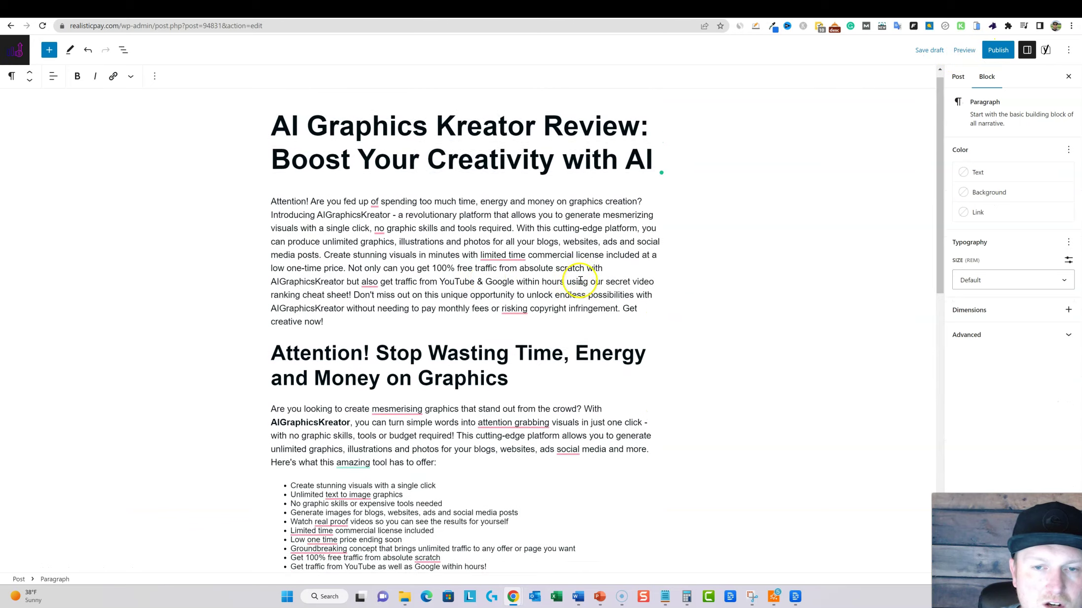
{"action": "scroll", "coordinate": [524, 444], "scroll_direction": "down", "scroll_amount": 2}
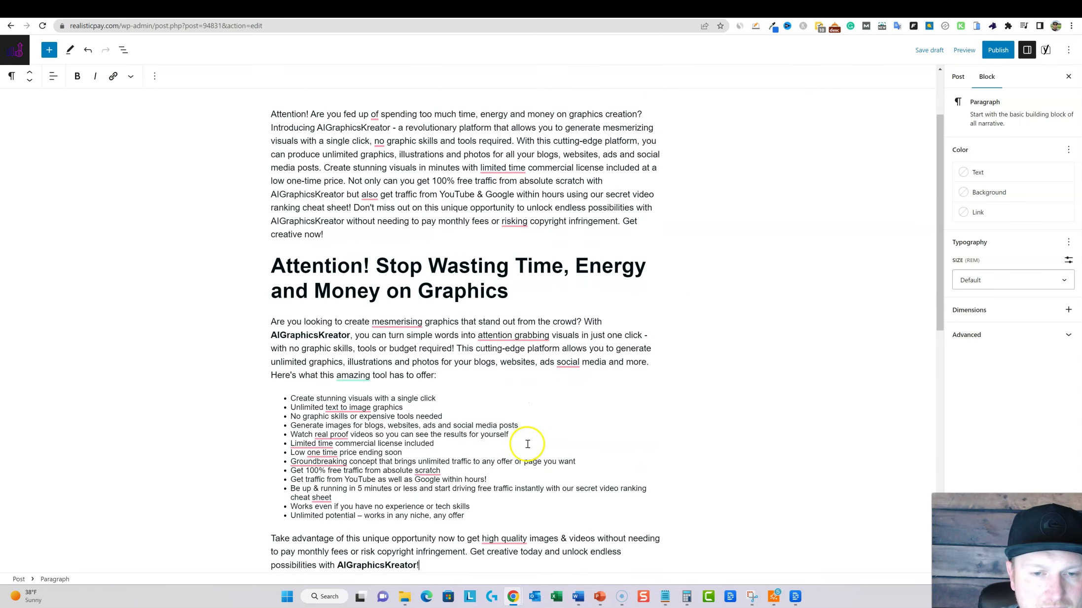
{"action": "scroll", "coordinate": [527, 444], "scroll_direction": "up", "scroll_amount": 2}
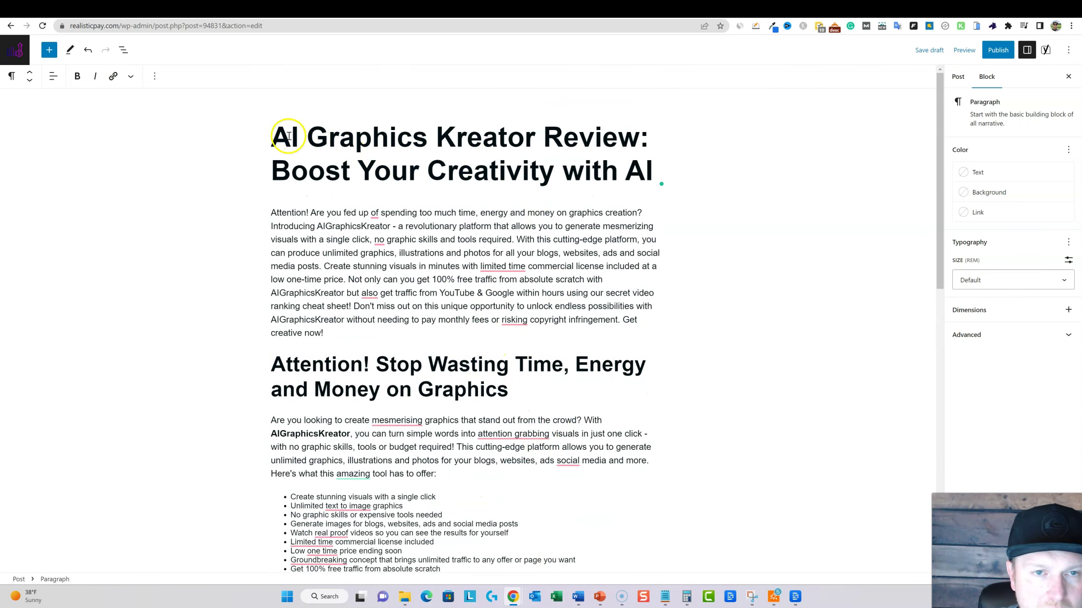
{"action": "left_click_drag", "start_coordinate": [289, 136], "coordinate": [646, 142]}
{"action": "left_click", "coordinate": [673, 185]}
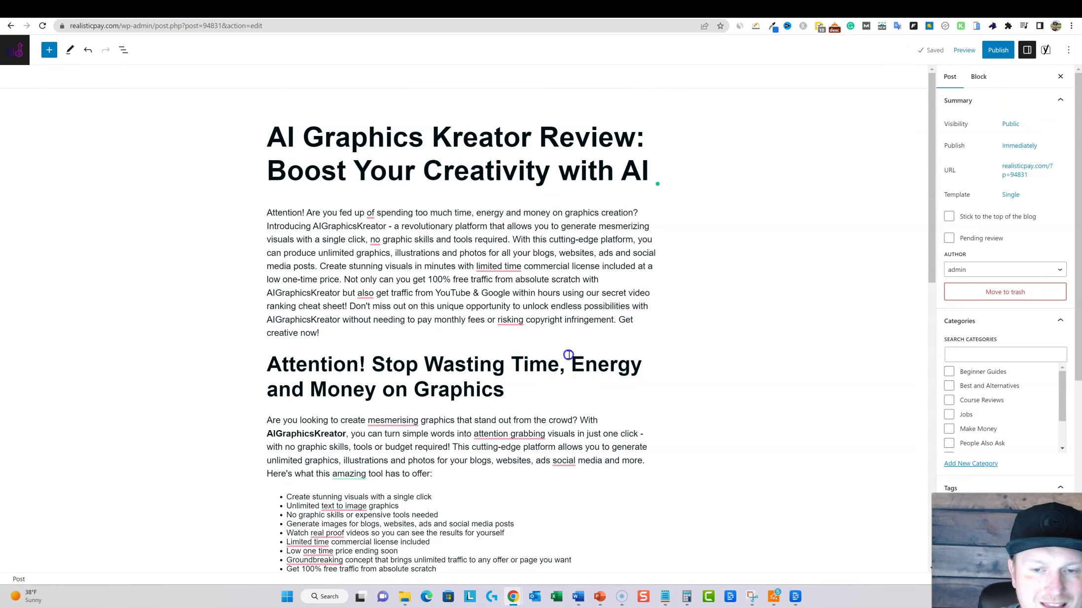
{"action": "left_click", "coordinate": [568, 355]}
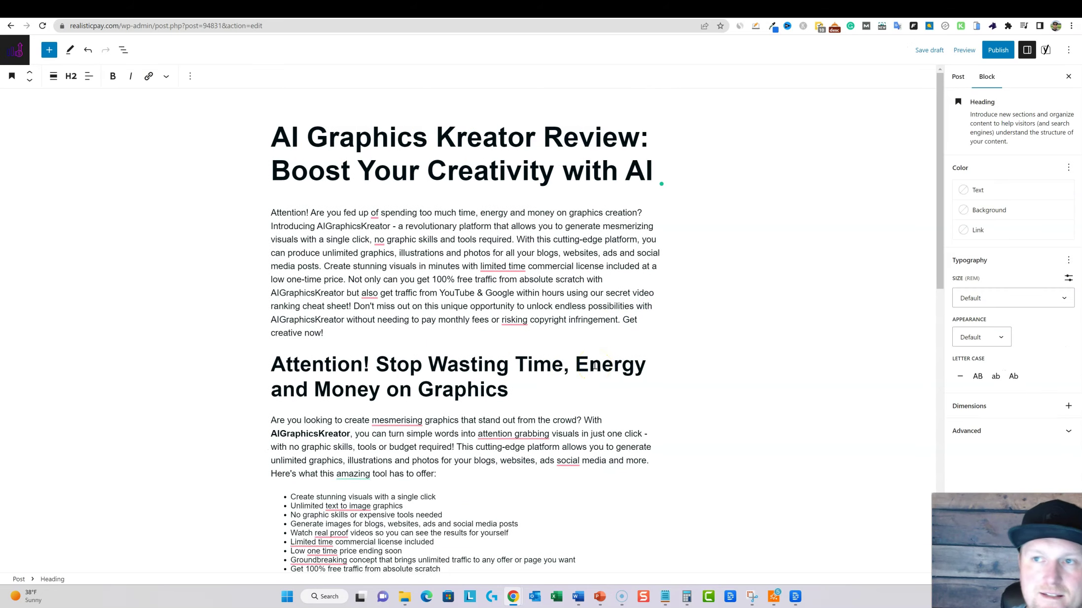
- Switch to Jasper Chat and look back through the earlier AI Graphics Kreator review drafts in the conversation
{"action": "left_click", "coordinate": [795, 9]}
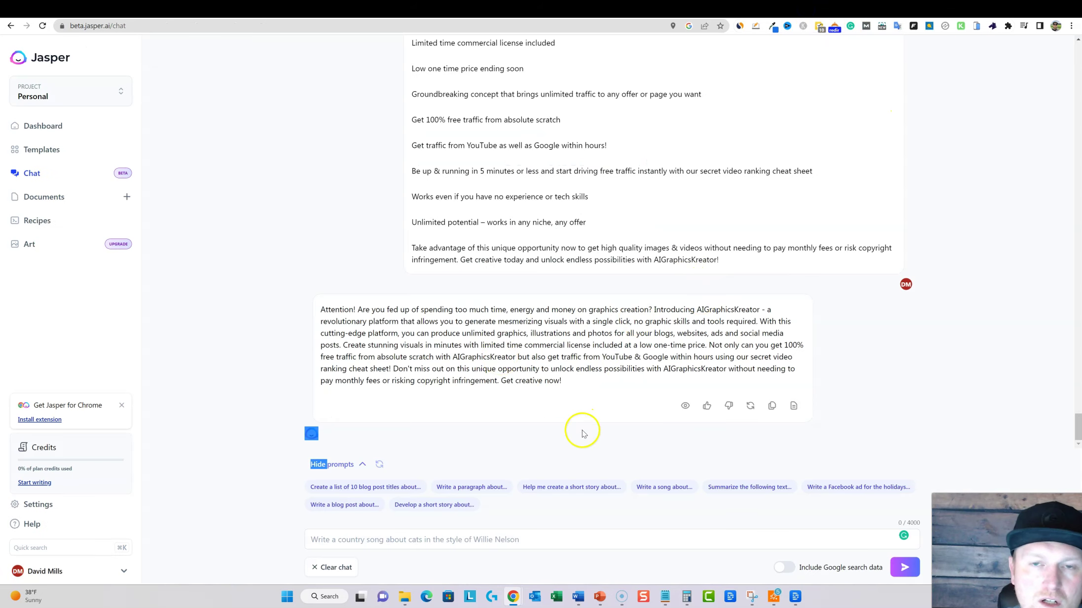
{"action": "scroll", "coordinate": [583, 434], "scroll_direction": "up", "scroll_amount": 1}
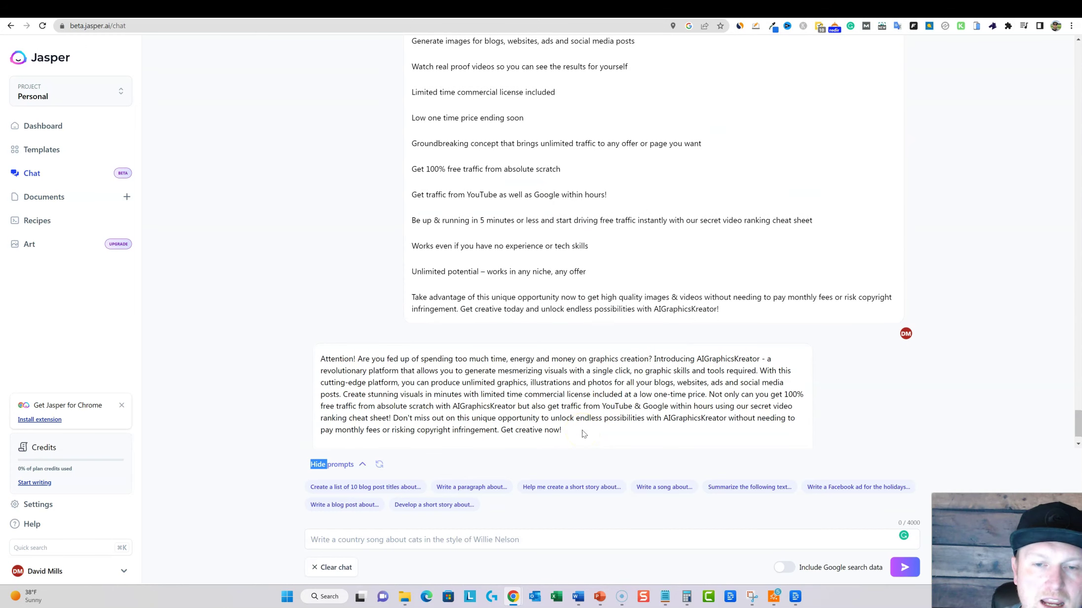
{"action": "scroll", "coordinate": [590, 368], "scroll_direction": "up", "scroll_amount": 15}
{"action": "scroll", "coordinate": [589, 369], "scroll_direction": "up", "scroll_amount": 15}
{"action": "scroll", "coordinate": [539, 278], "scroll_direction": "down", "scroll_amount": 10}
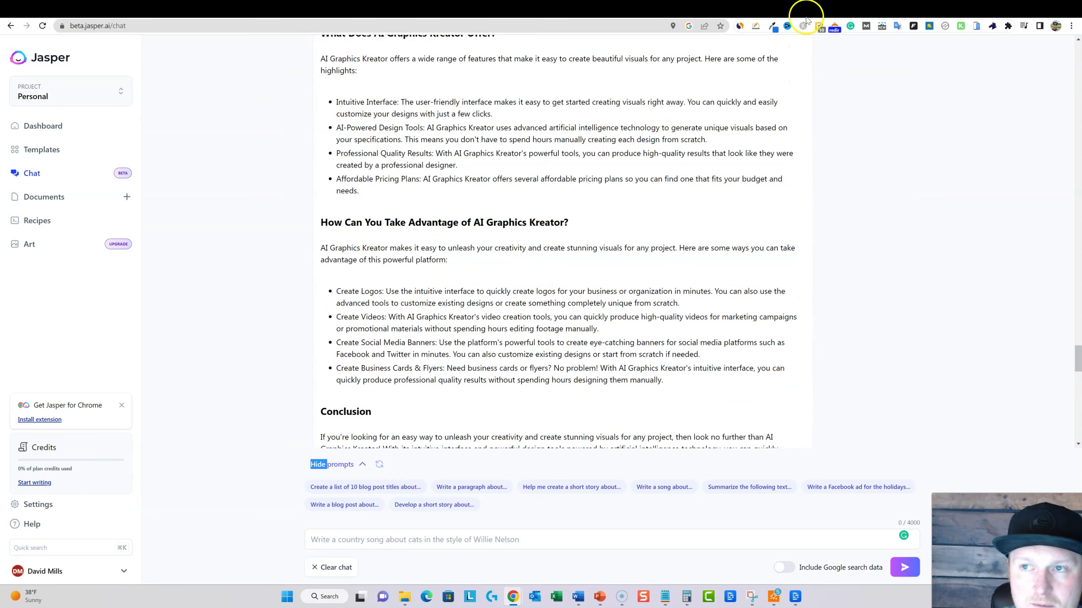
- Switch to Originality.AI and examine the AI detection score of the completed content scan
{"action": "left_click", "coordinate": [179, 13]}
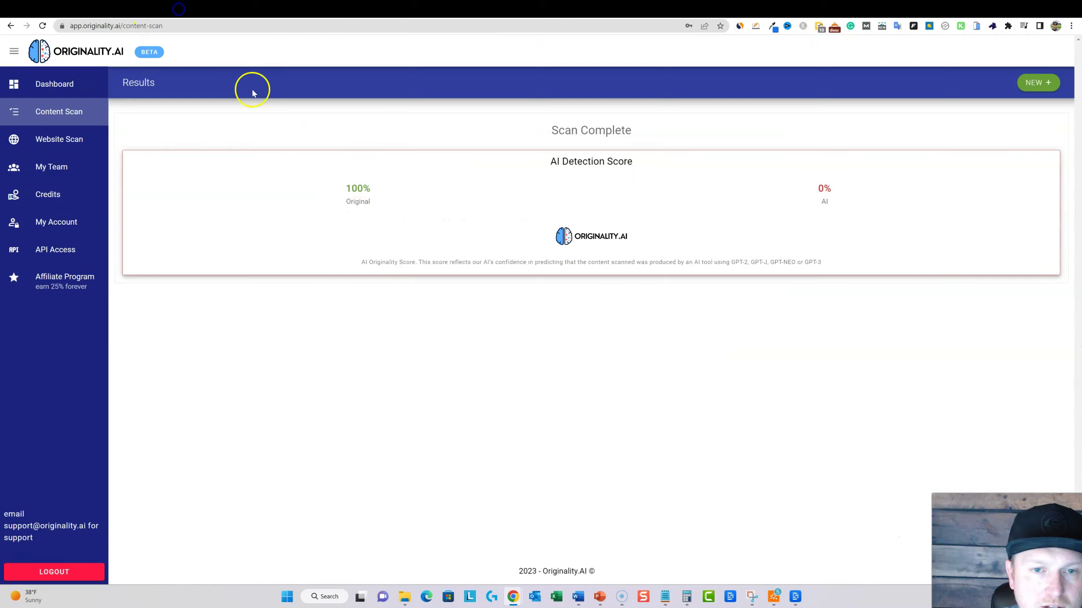
{"action": "left_click_drag", "start_coordinate": [377, 204], "coordinate": [335, 175]}
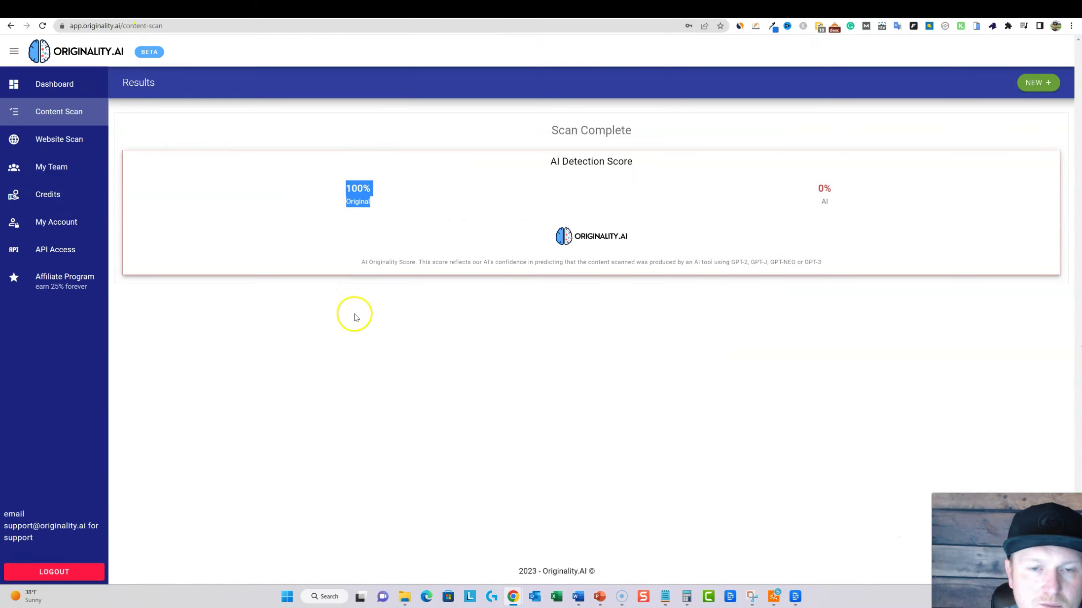
{"action": "left_click", "coordinate": [377, 319]}
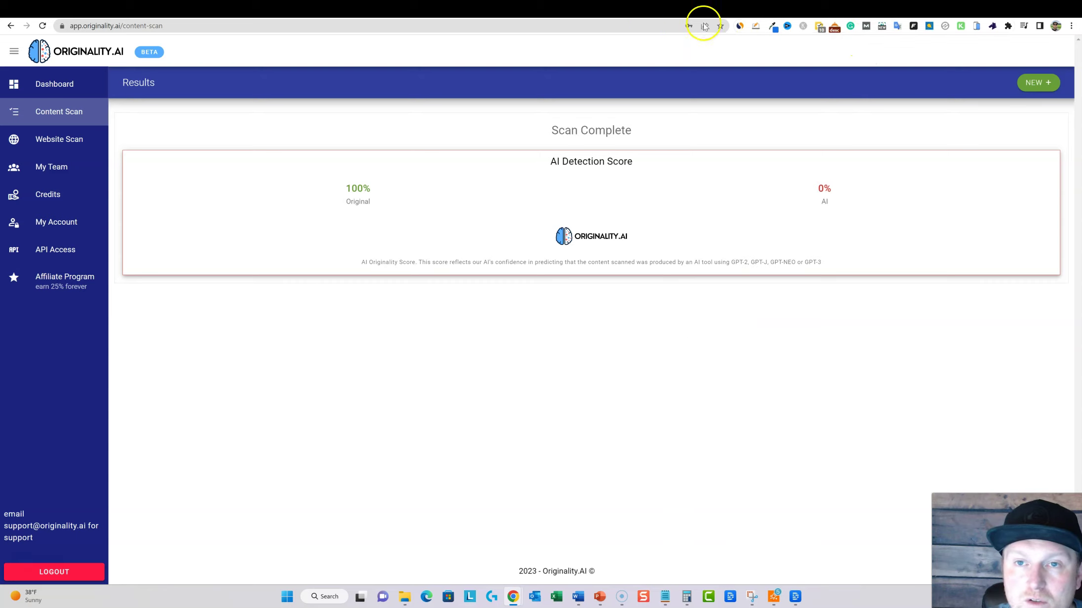
- Open muncheye.com in a new browser tab and look over the Big Launches and All Launches lists
{"action": "left_click", "coordinate": [954, 11]}
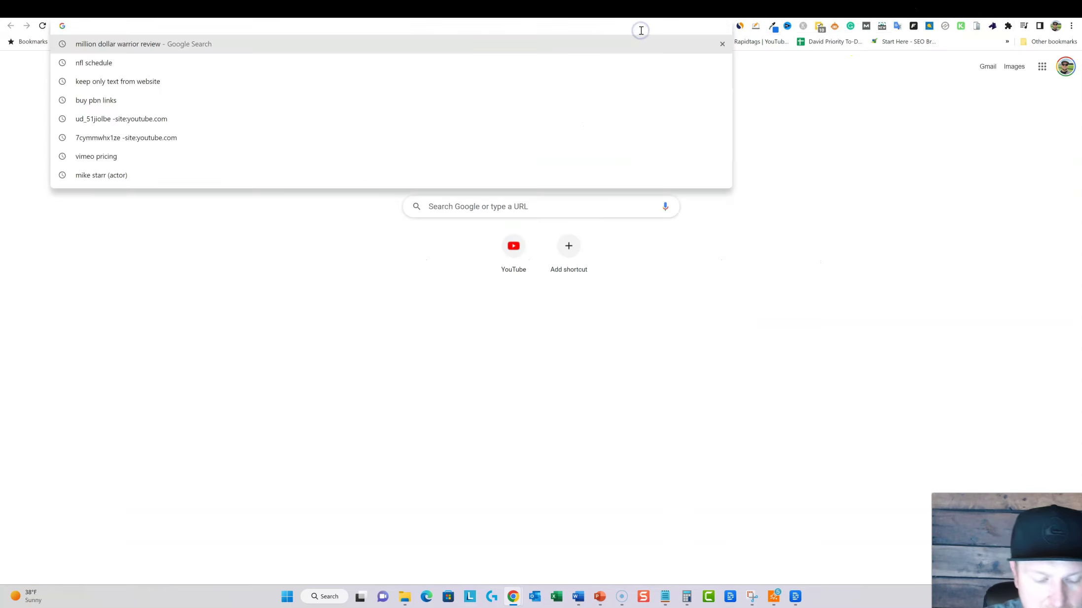
{"action": "type", "text": "muncheye.com"}
{"action": "key", "text": "Return"}
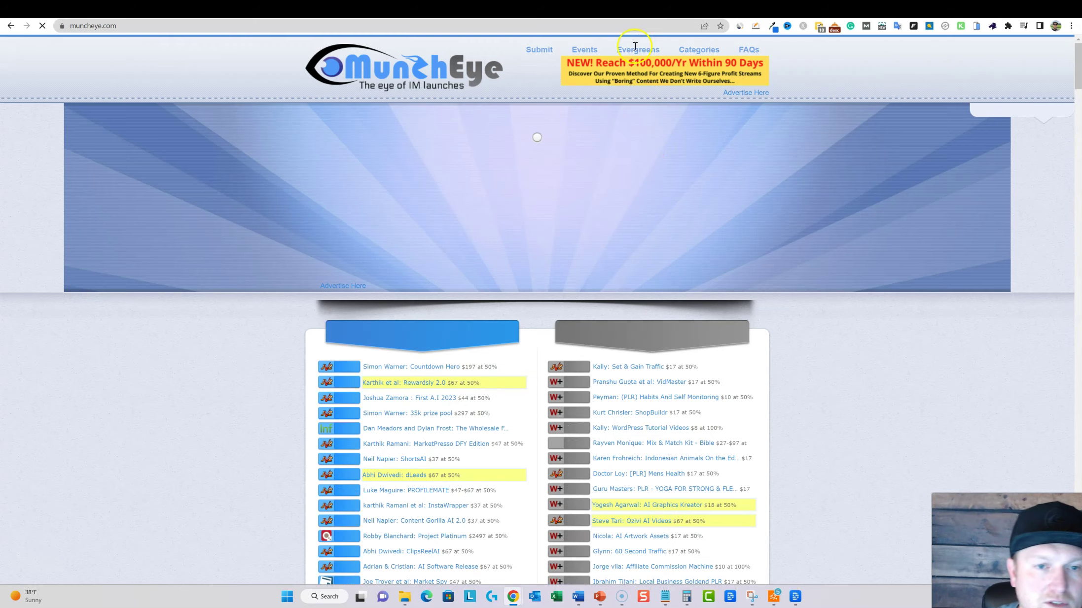
{"action": "scroll", "coordinate": [772, 282], "scroll_direction": "down", "scroll_amount": 3}
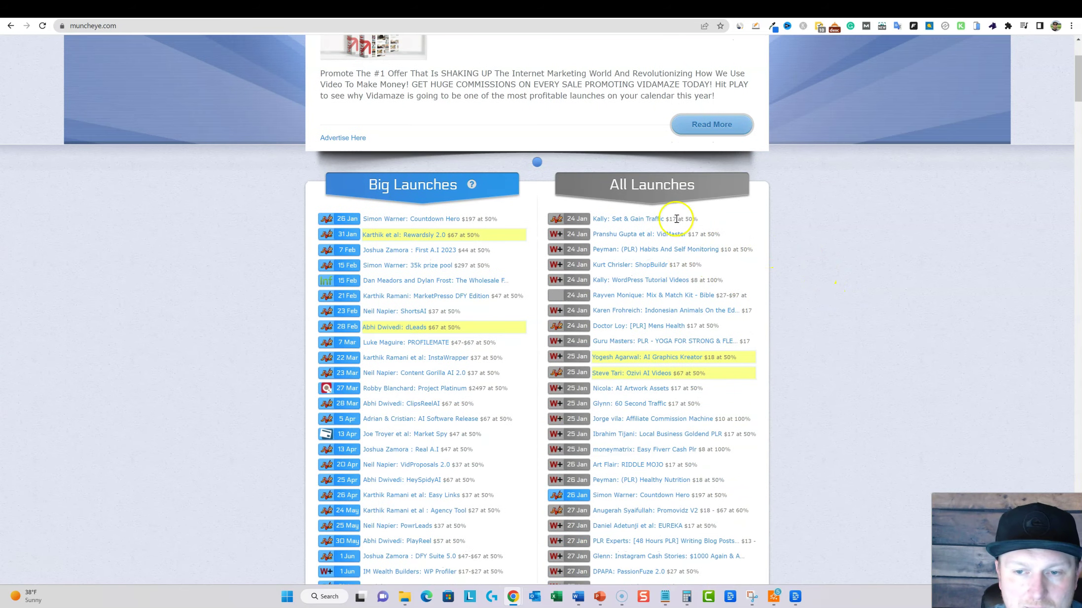